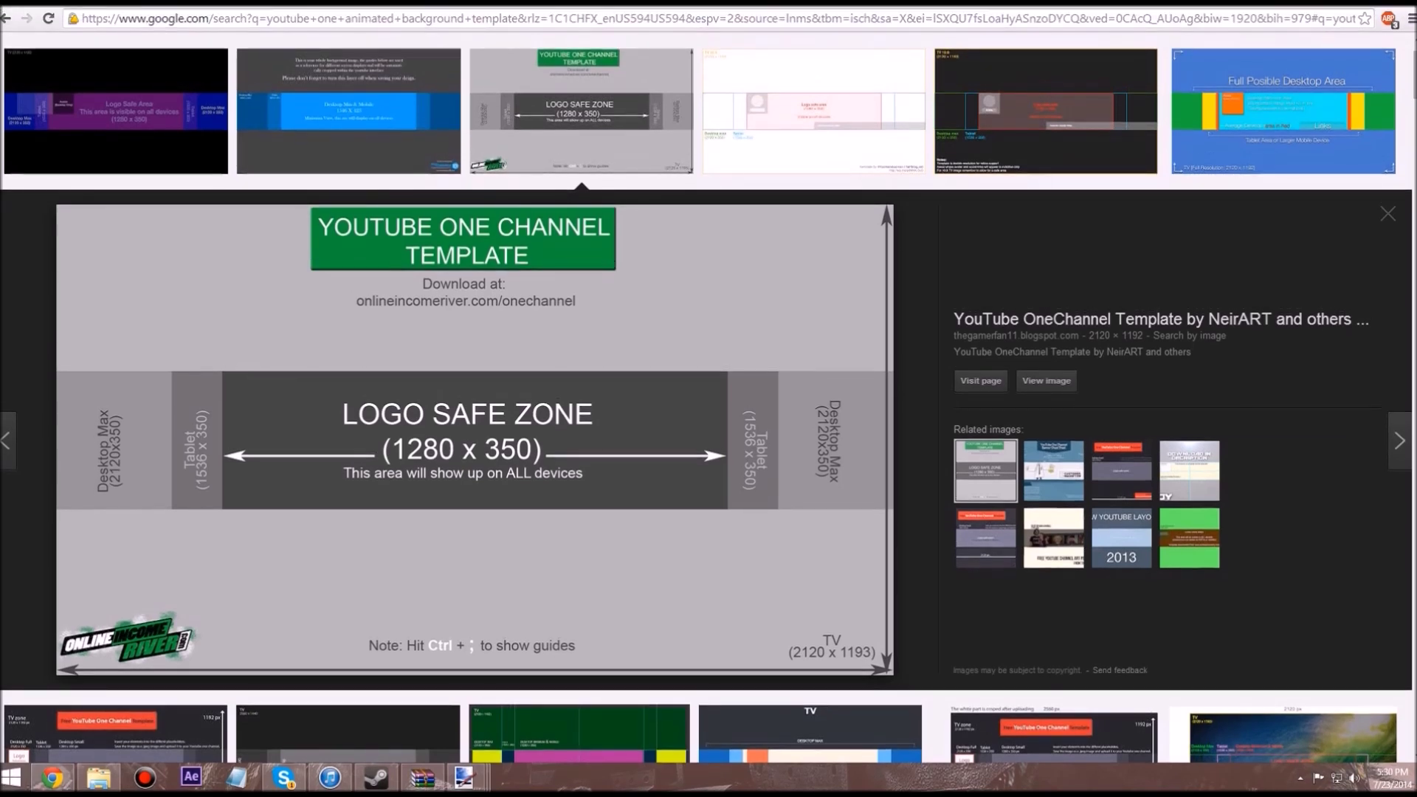
# Switch to the first Untitled template image in paint.net and look through the eight open images, ending on the last one.
pyautogui.moveTo(464, 777)
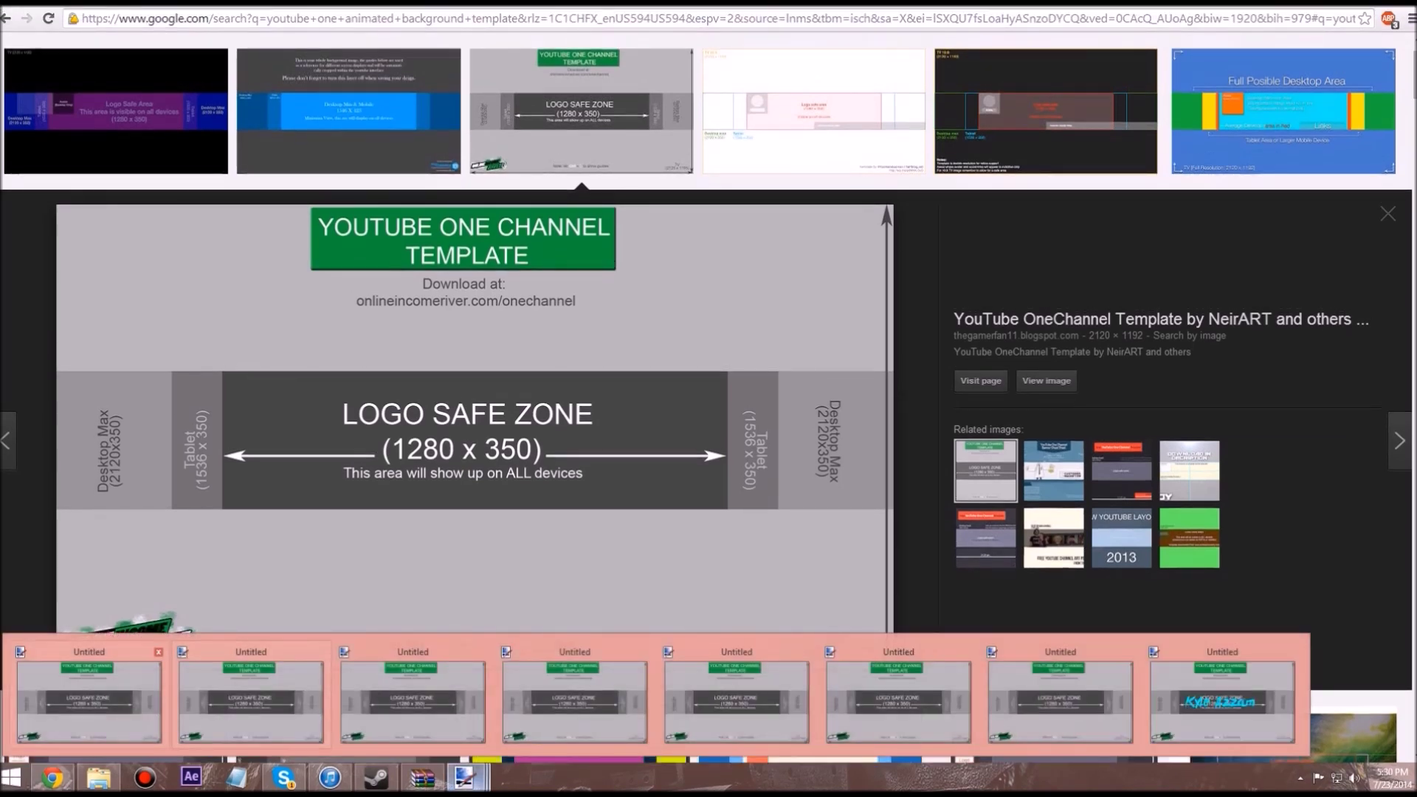
pyautogui.click(89, 697)
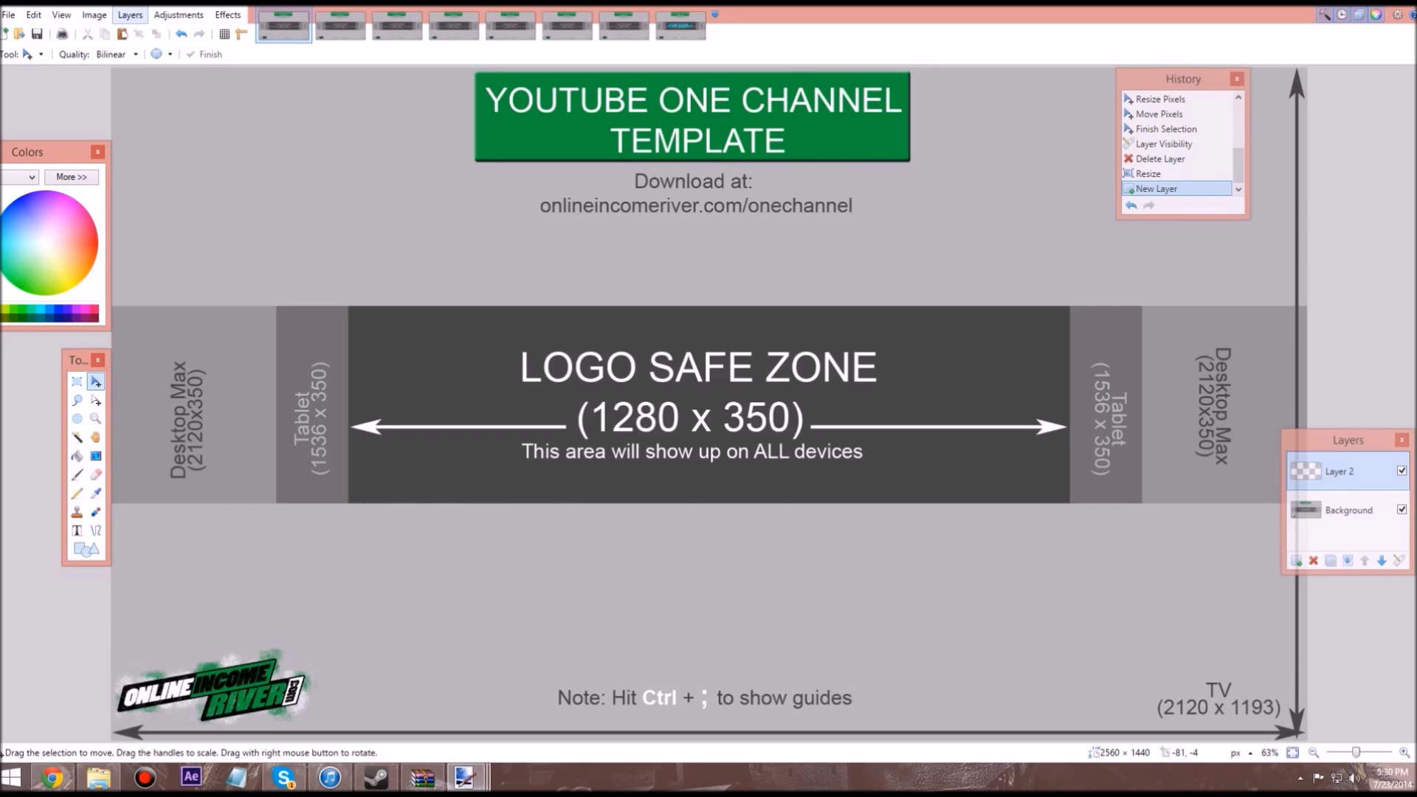
pyautogui.click(130, 15)
pyautogui.click(341, 26)
pyautogui.click(397, 26)
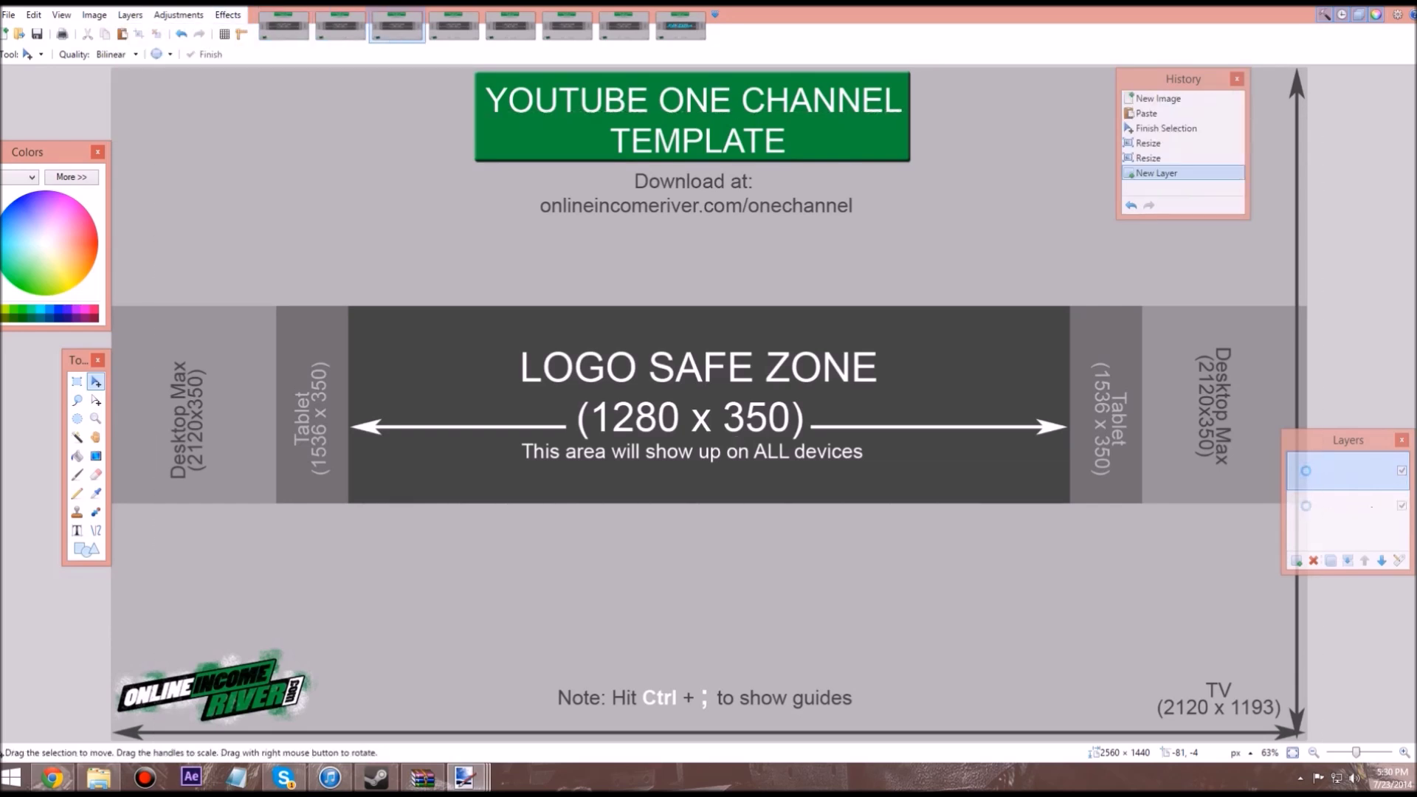
pyautogui.click(454, 25)
pyautogui.click(510, 26)
pyautogui.click(340, 26)
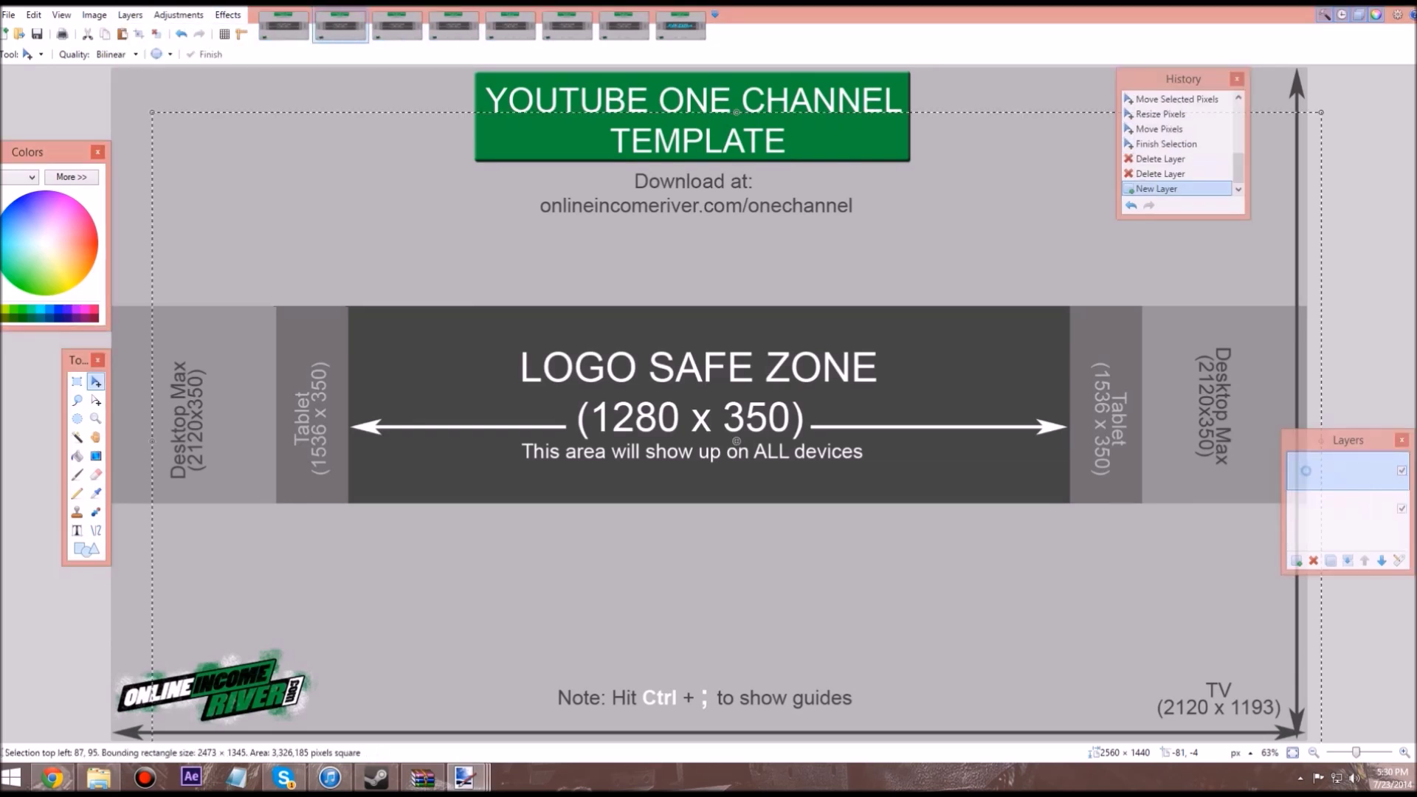
pyautogui.moveTo(152, 115); pyautogui.dragTo(79, 28)
pyautogui.click(397, 26)
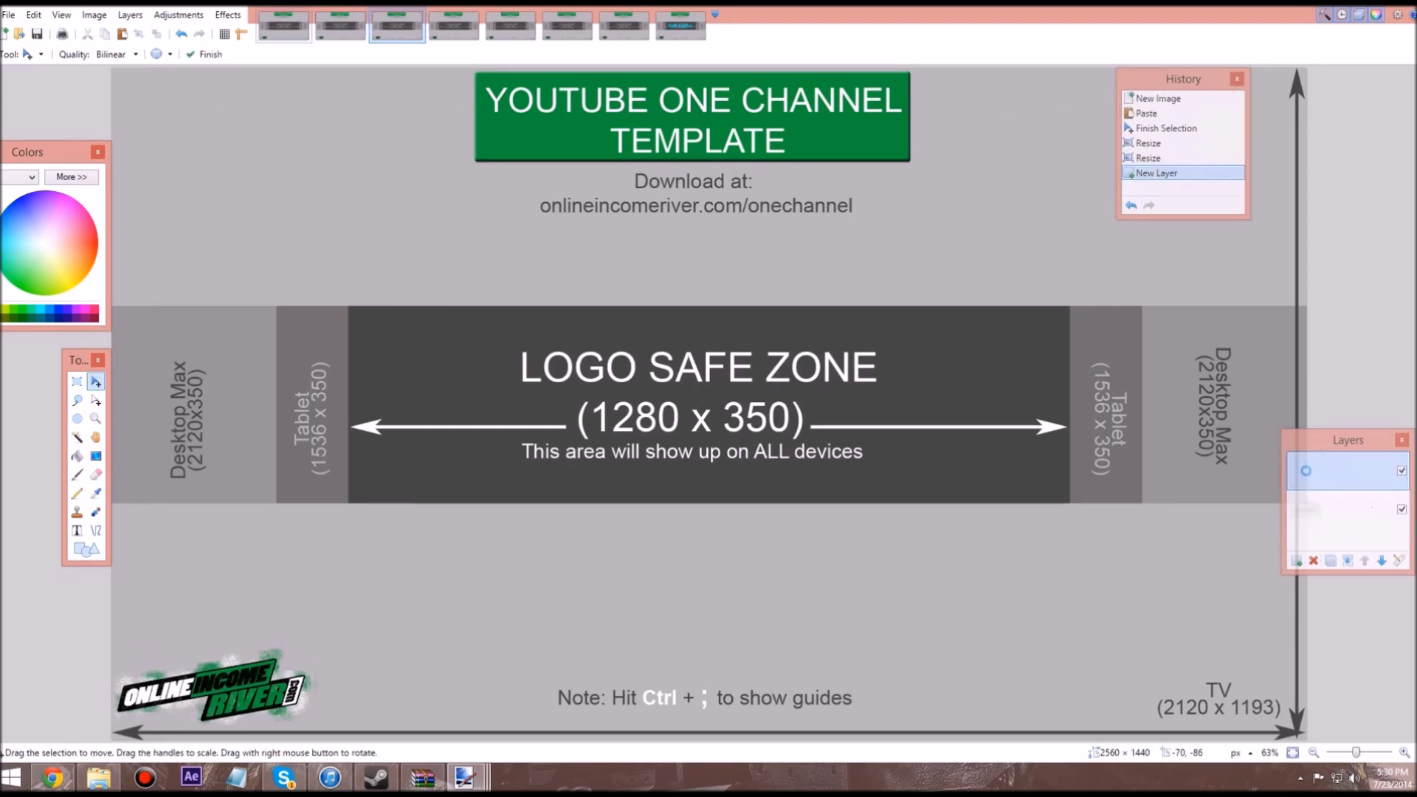
pyautogui.click(284, 26)
pyautogui.click(567, 26)
pyautogui.click(624, 26)
pyautogui.click(681, 26)
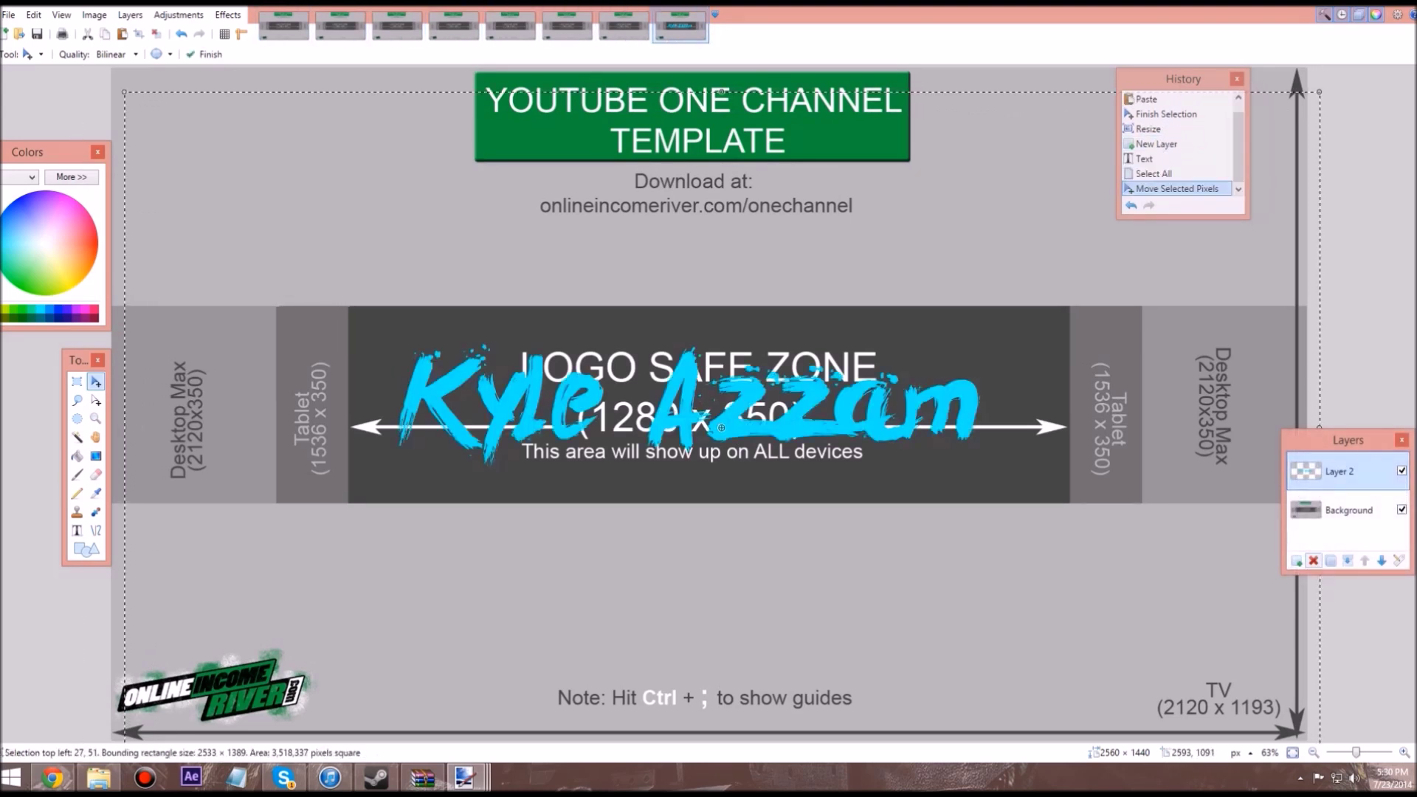
# Delete the last image's layer containing the name text and add a new empty layer above the background.
pyautogui.click(1312, 561)
pyautogui.click(33, 14)
pyautogui.click(34, 15)
pyautogui.click(130, 15)
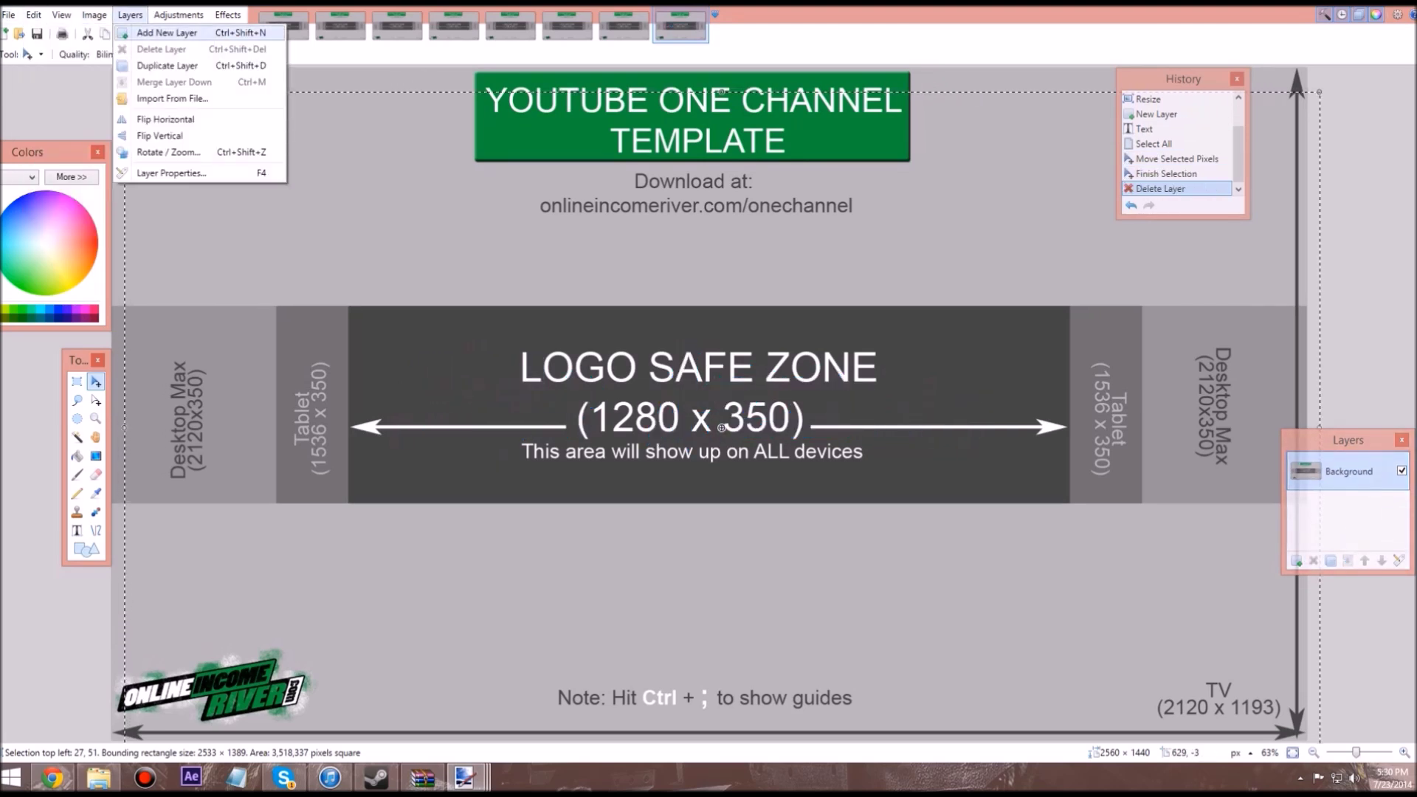
pyautogui.click(148, 32)
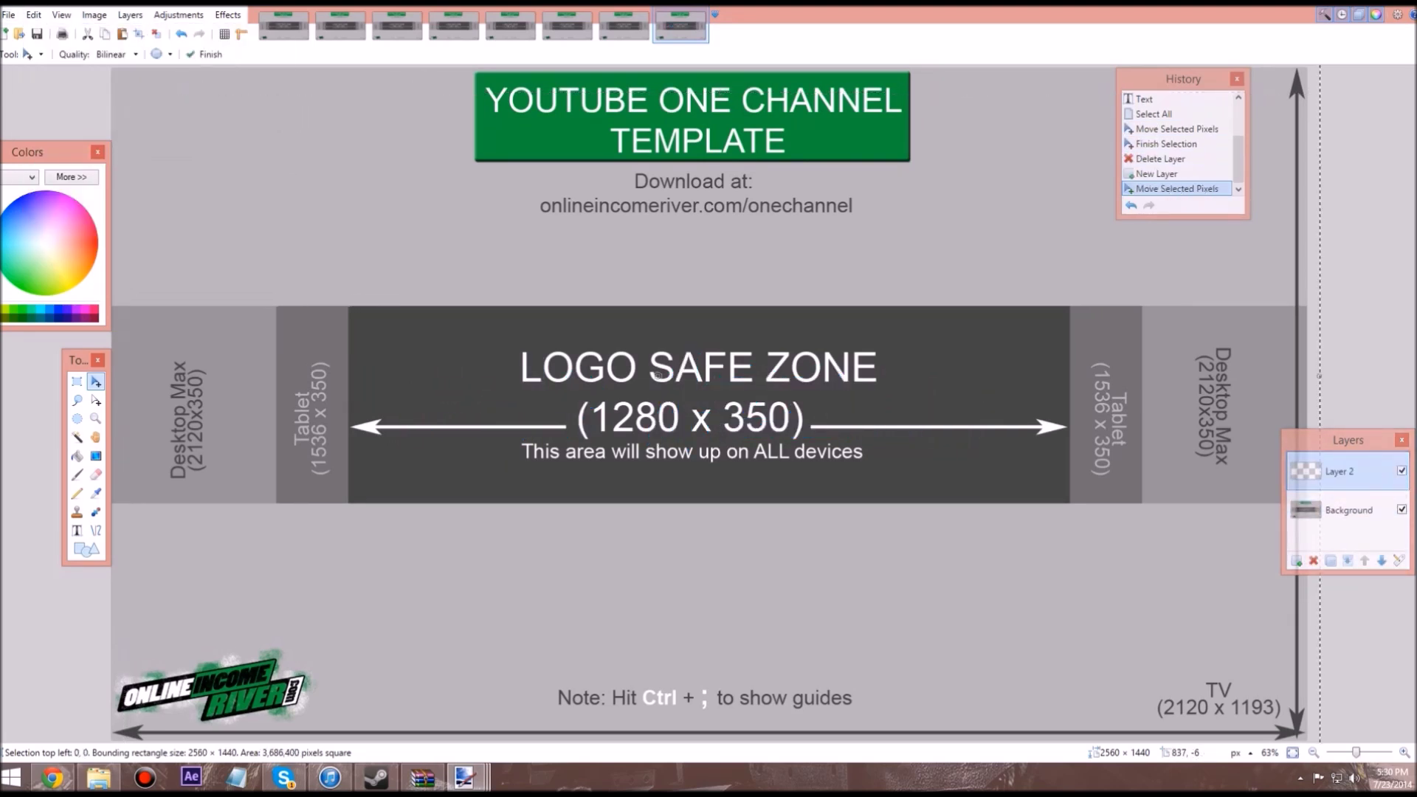
# Enter the full name as large LeviReBrushed text at size 216 in the first image's logo safe zone.
pyautogui.hotkey('ctrl', 'Tab')
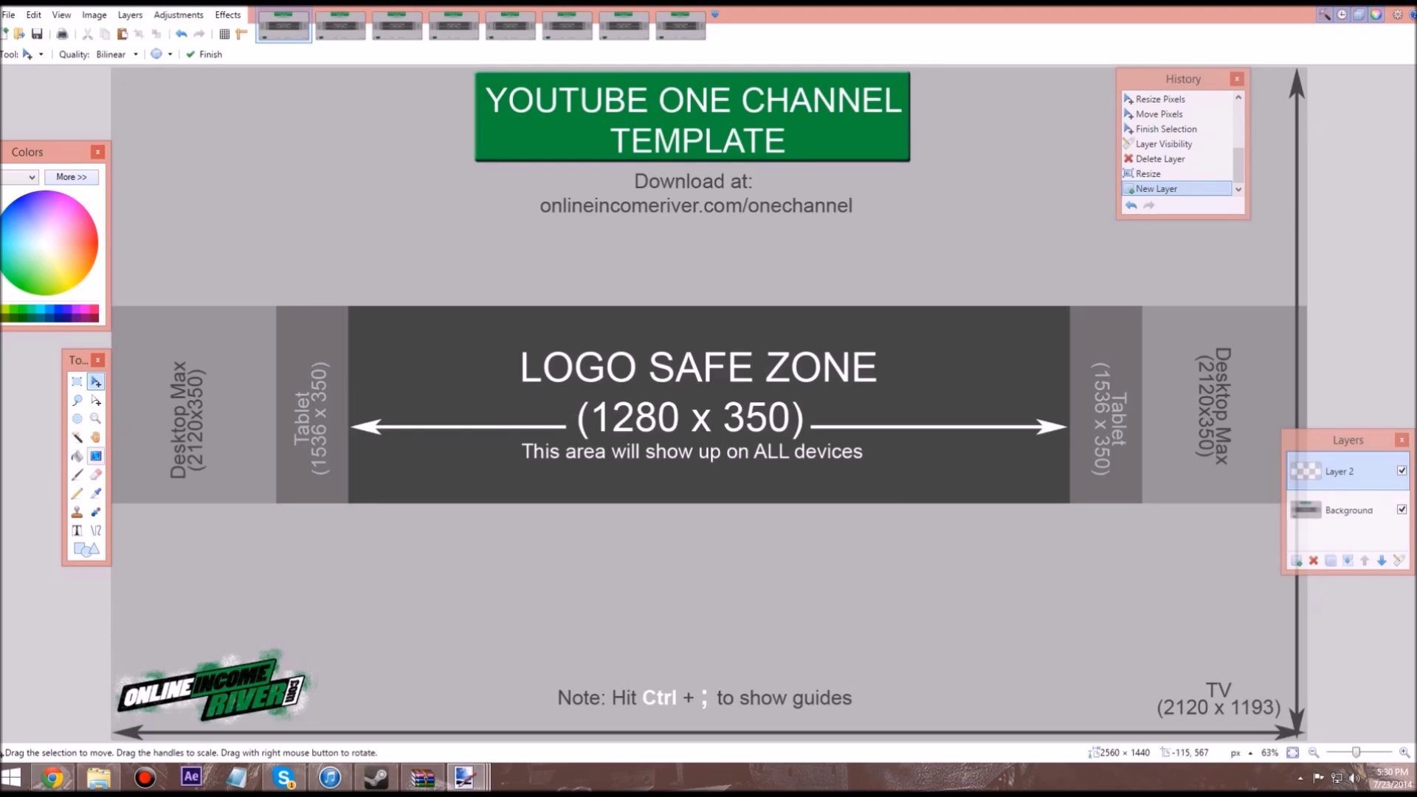
pyautogui.press('t')
pyautogui.click(399, 404)
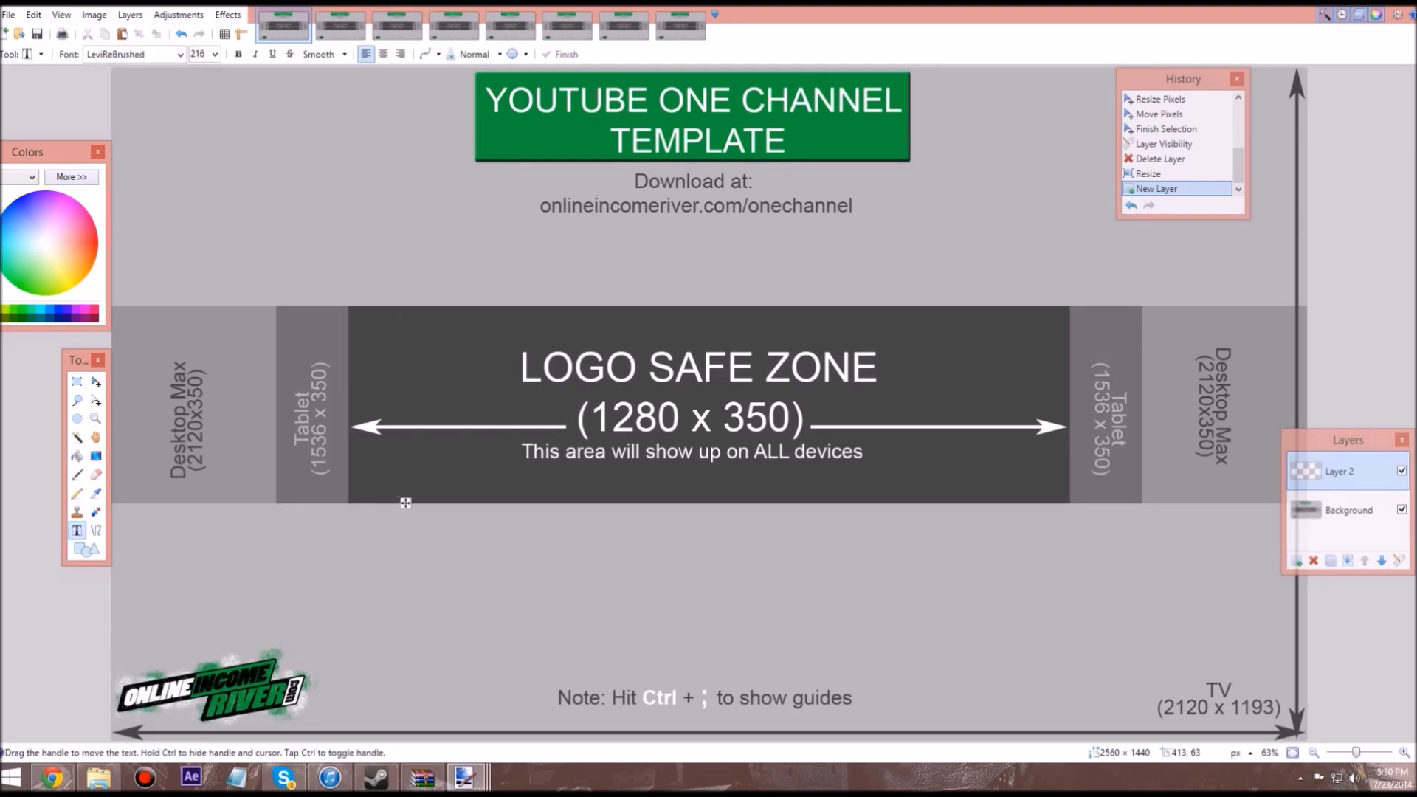
pyautogui.write('KyleAzzam')
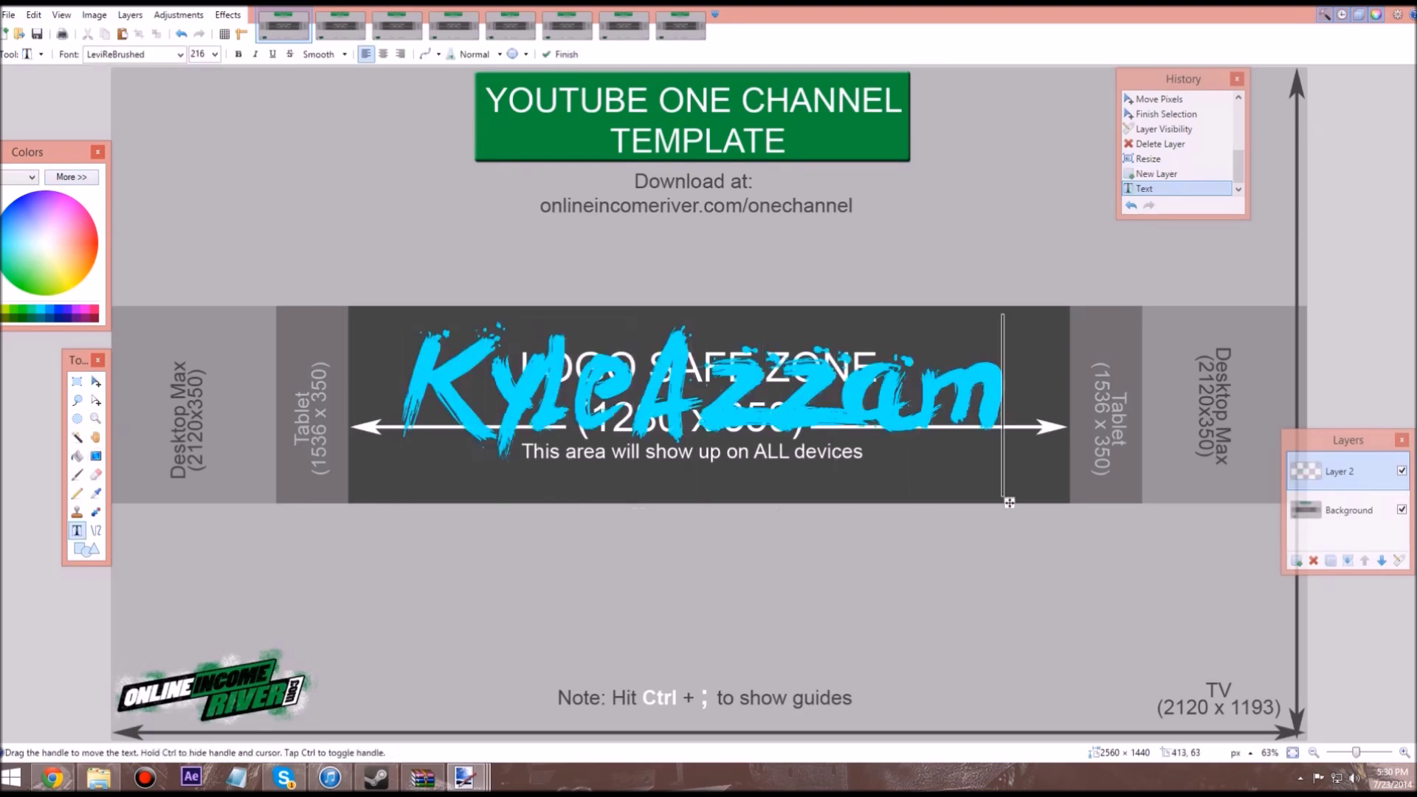
pyautogui.press('BackSpace')
pyautogui.press('BackSpace')
pyautogui.press('BackSpace')
pyautogui.press('BackSpace')
pyautogui.press('BackSpace')
pyautogui.write('A')
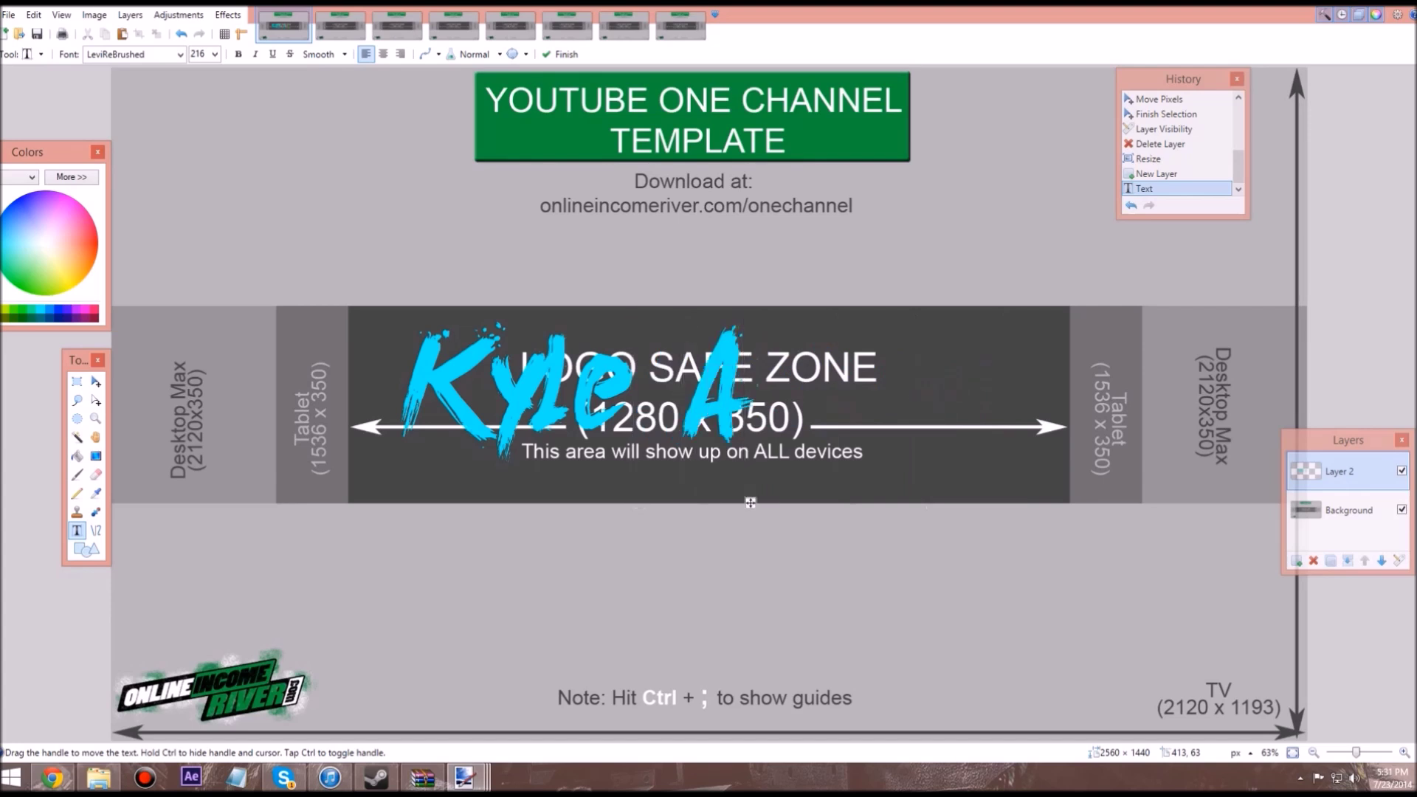
pyautogui.write('za')
pyautogui.press('BackSpace')
pyautogui.write('z')
pyautogui.press('BackSpace')
pyautogui.press('BackSpace')
pyautogui.press('BackSpace')
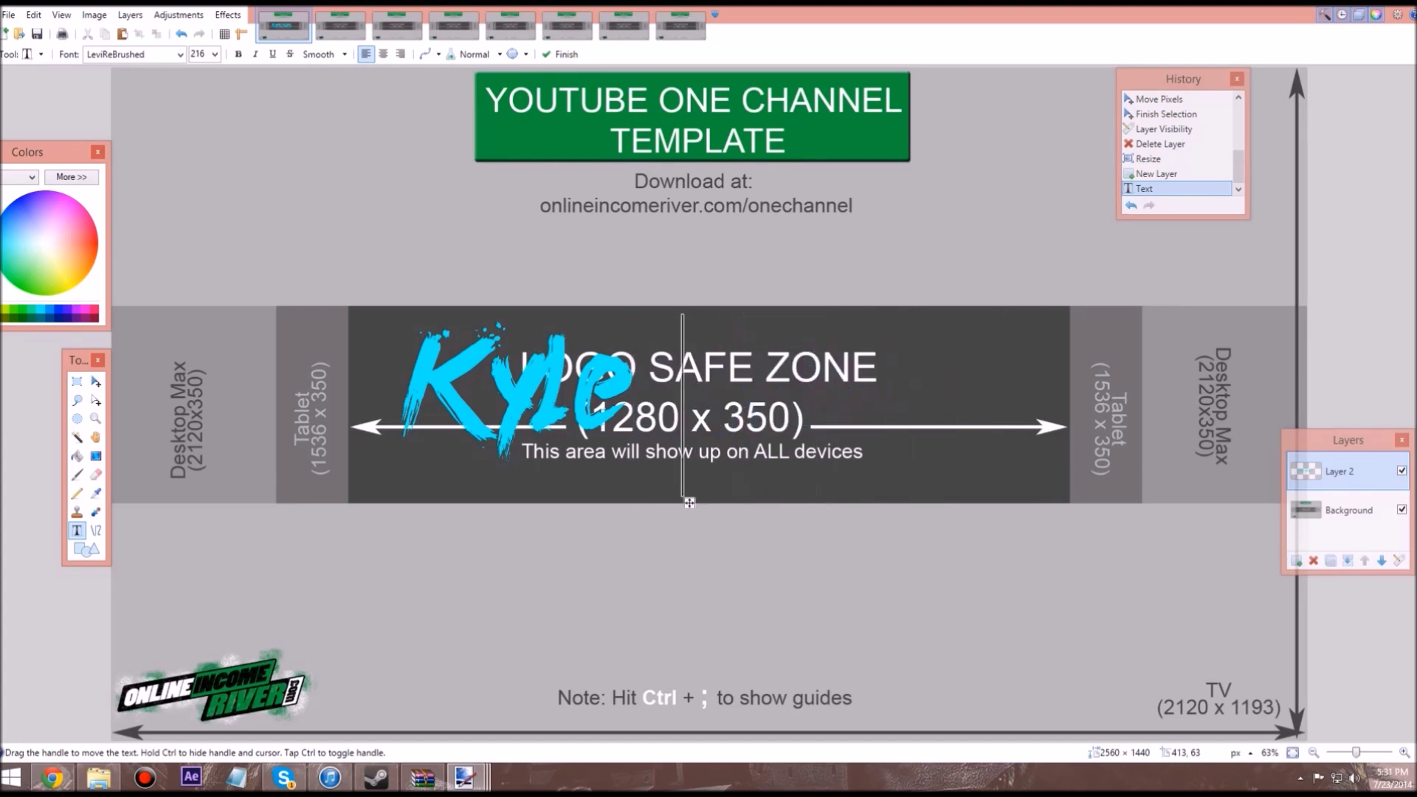
pyautogui.write('Azzam')
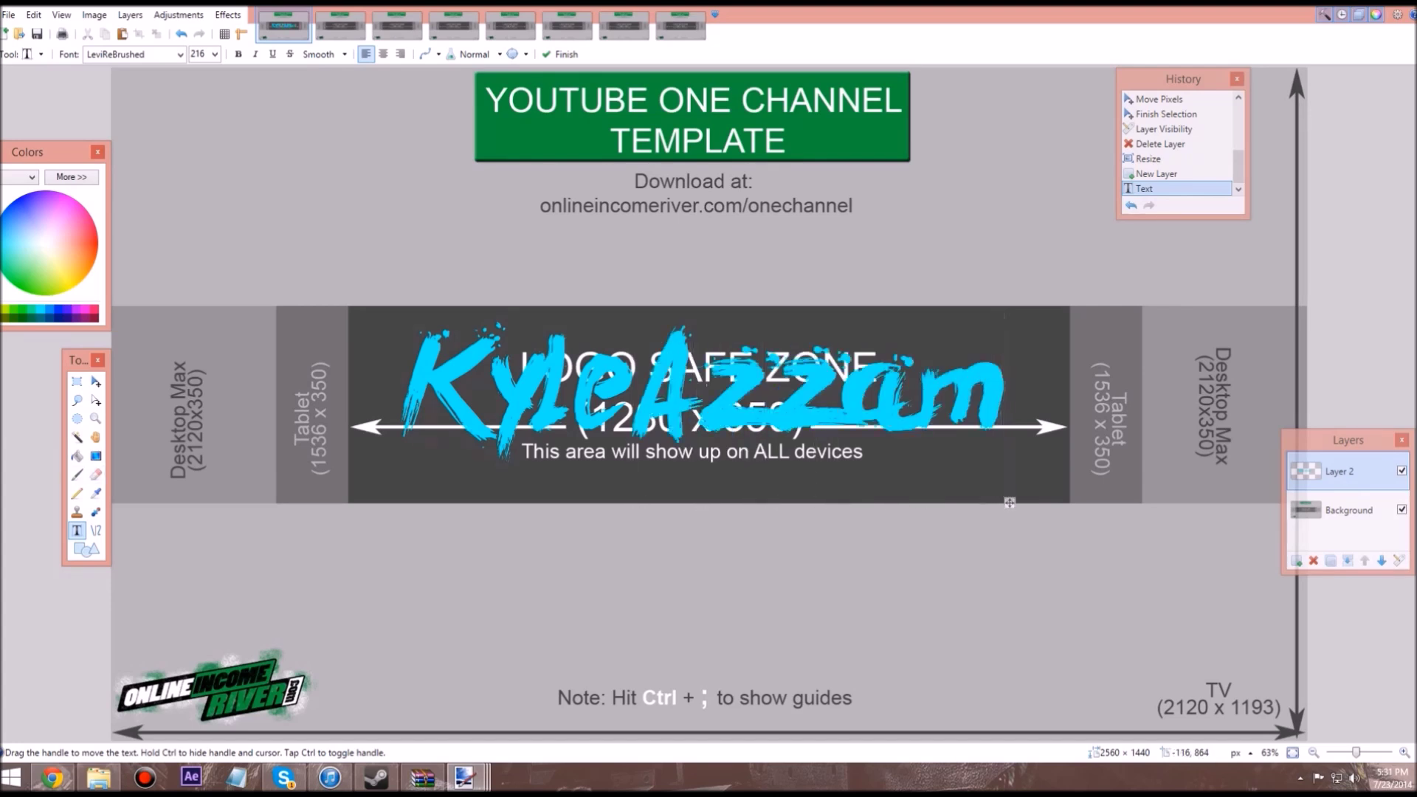
# Try moving the name text lower in the logo safe zone, and undo both the move and the text.
pyautogui.click(96, 382)
pyautogui.hotkey('ctrl', 'a')
pyautogui.moveTo(825, 372); pyautogui.dragTo(863, 405)
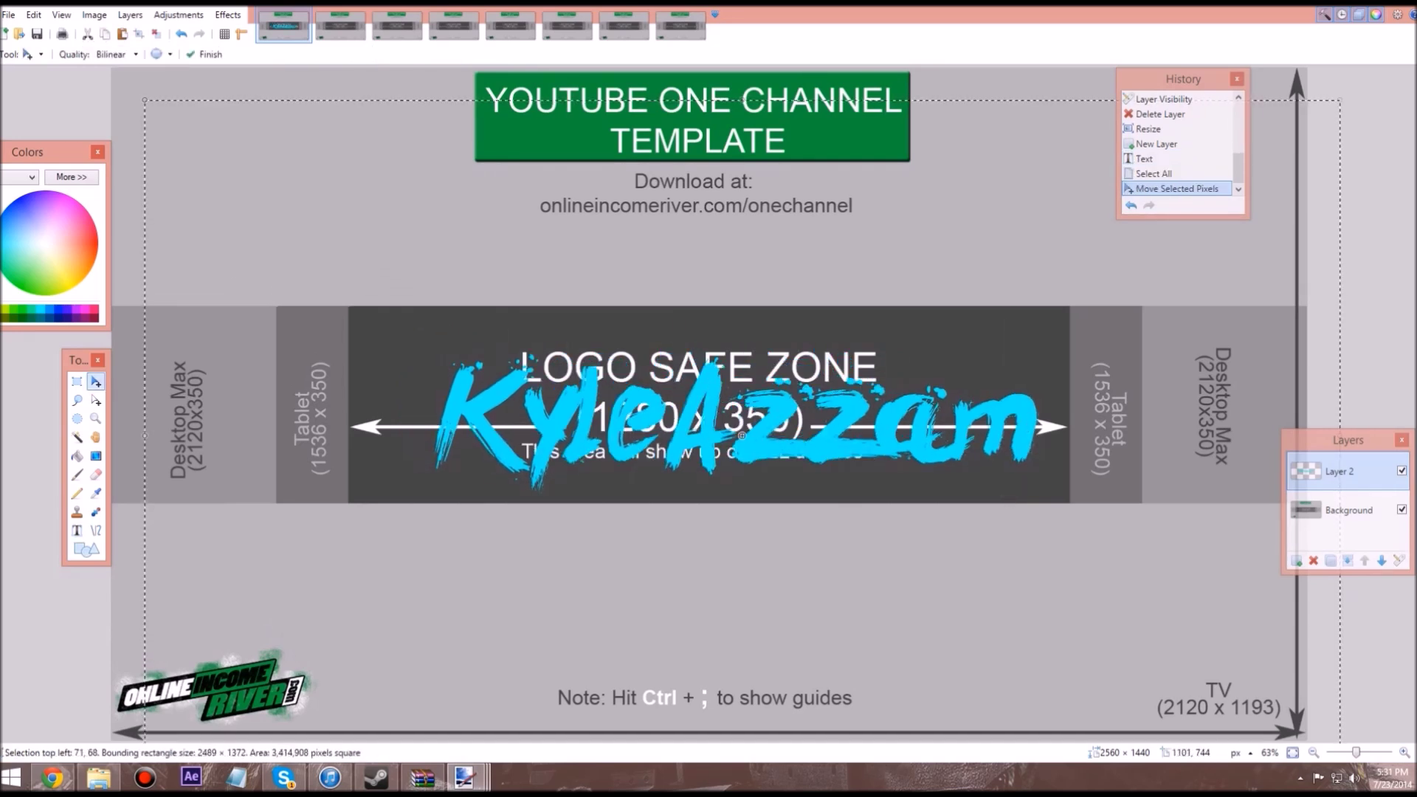
pyautogui.hotkey('ctrl', 'z')
pyautogui.hotkey('ctrl', 'z')
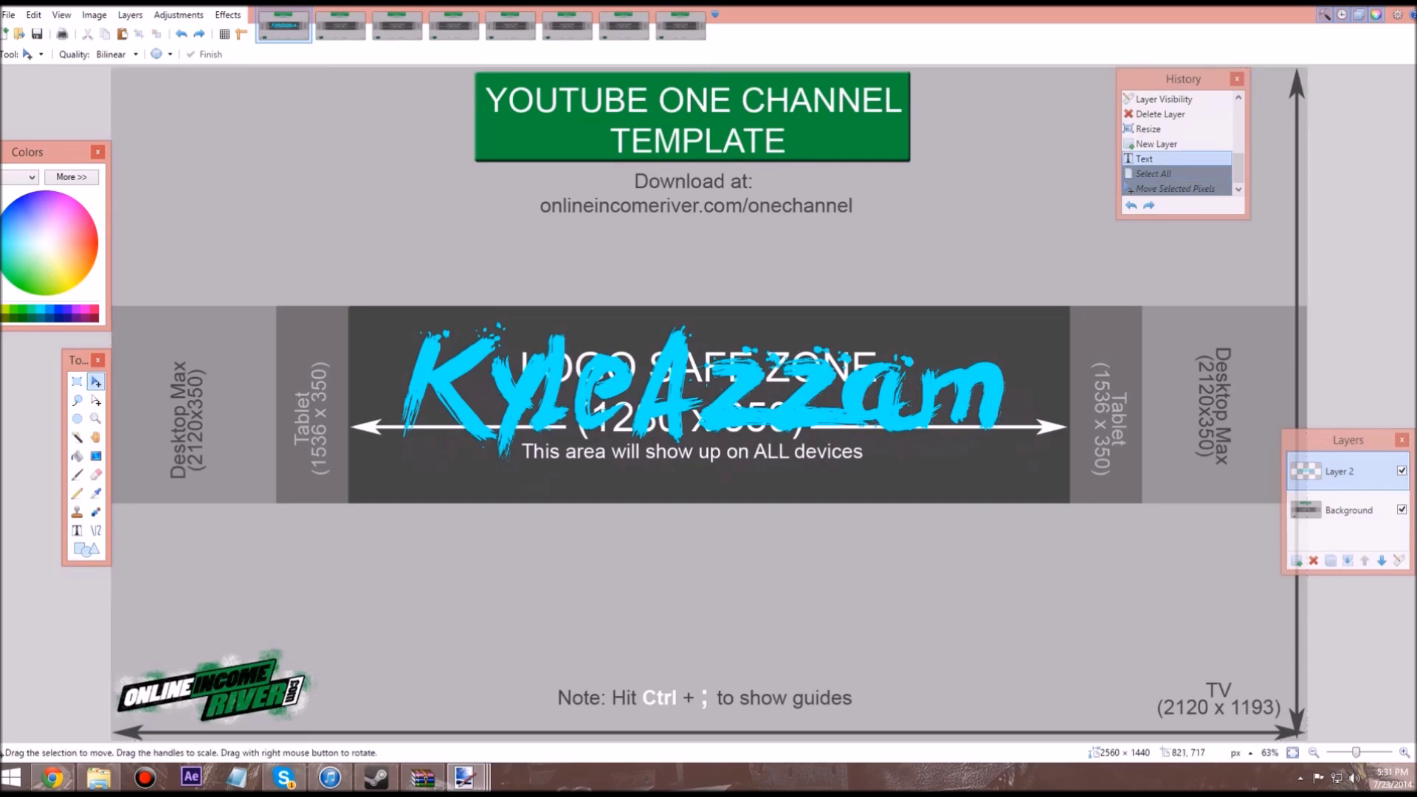
pyautogui.hotkey('ctrl', 'z')
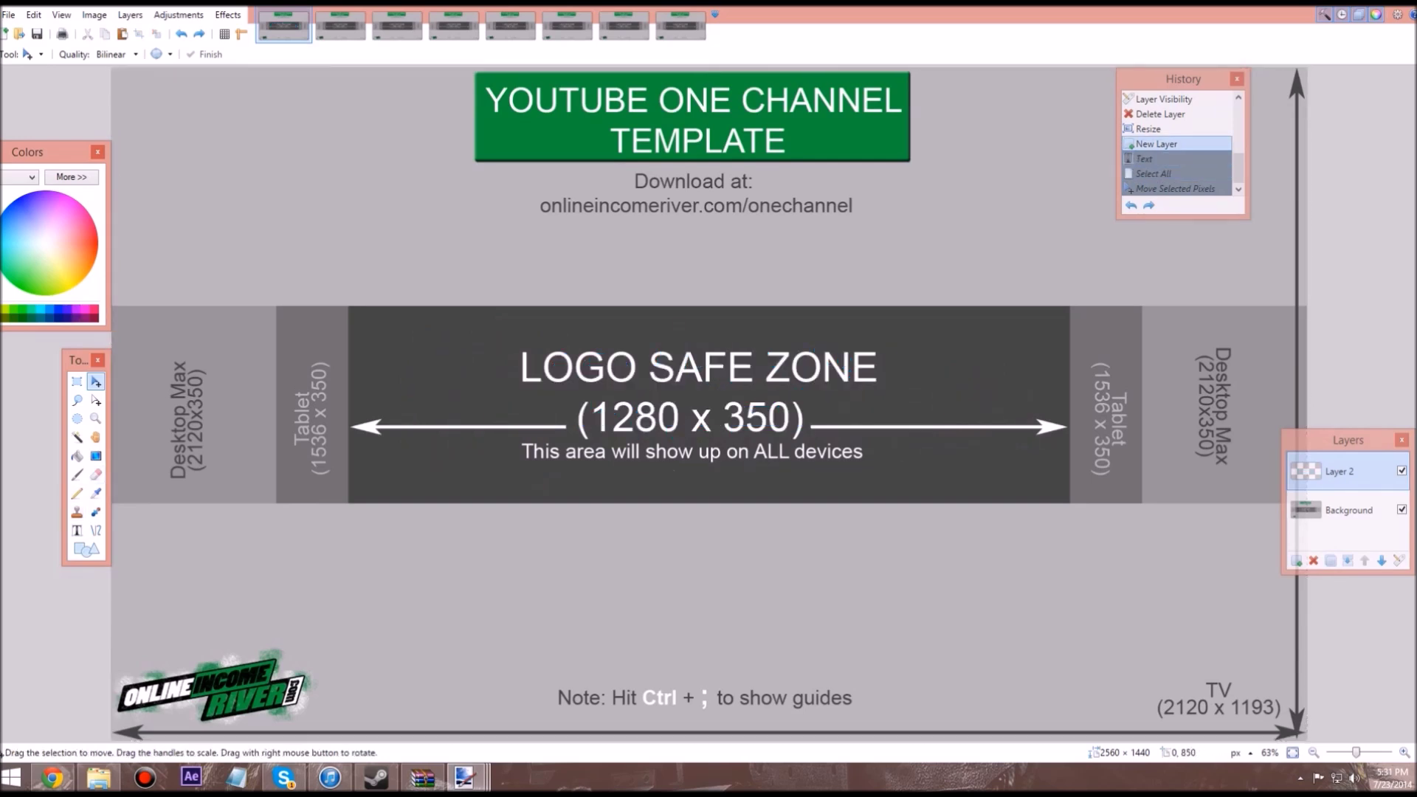
# Enter the full name with a space between its words on the first image and centre it in the logo safe zone.
pyautogui.click(76, 531)
pyautogui.click(417, 413)
pyautogui.write('Kyle A')
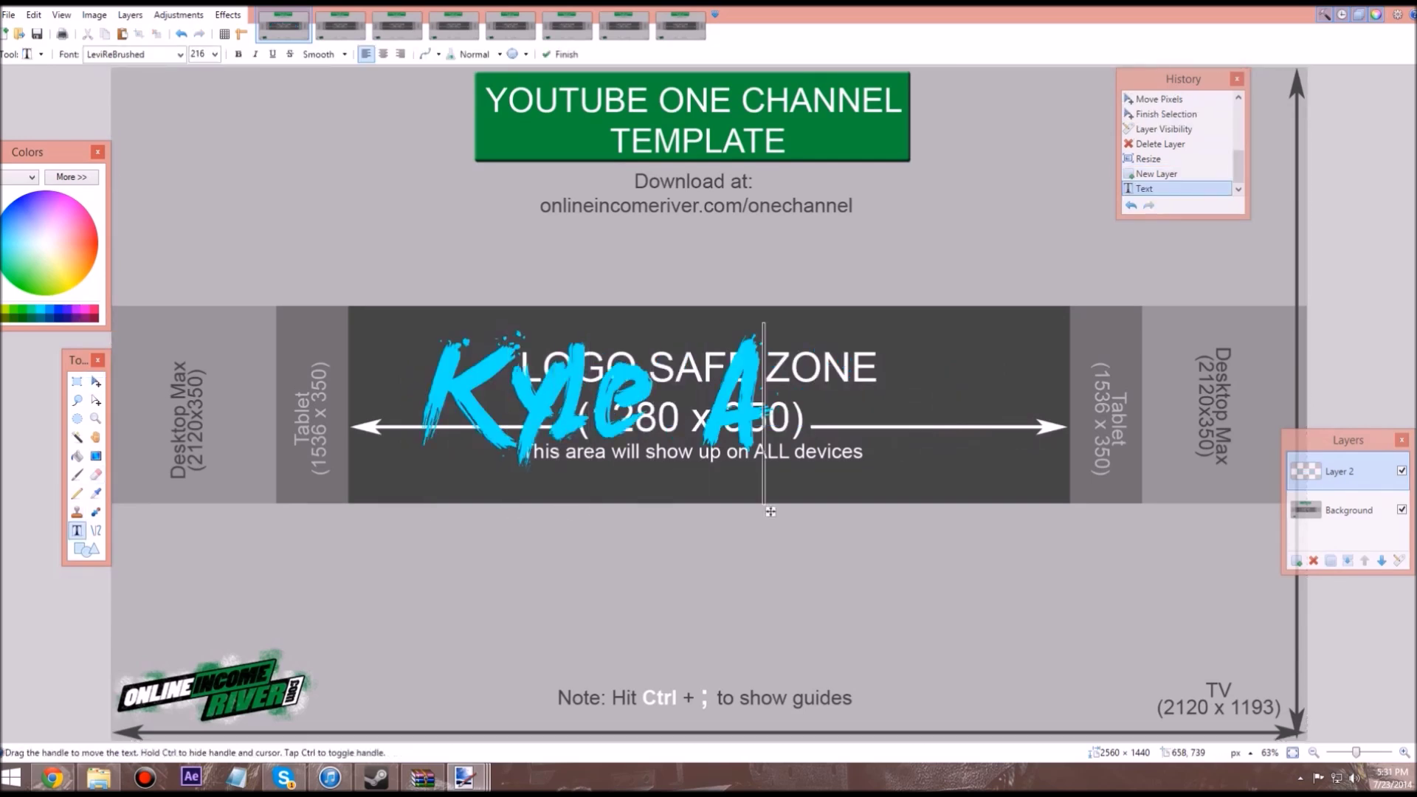
pyautogui.write('zzam')
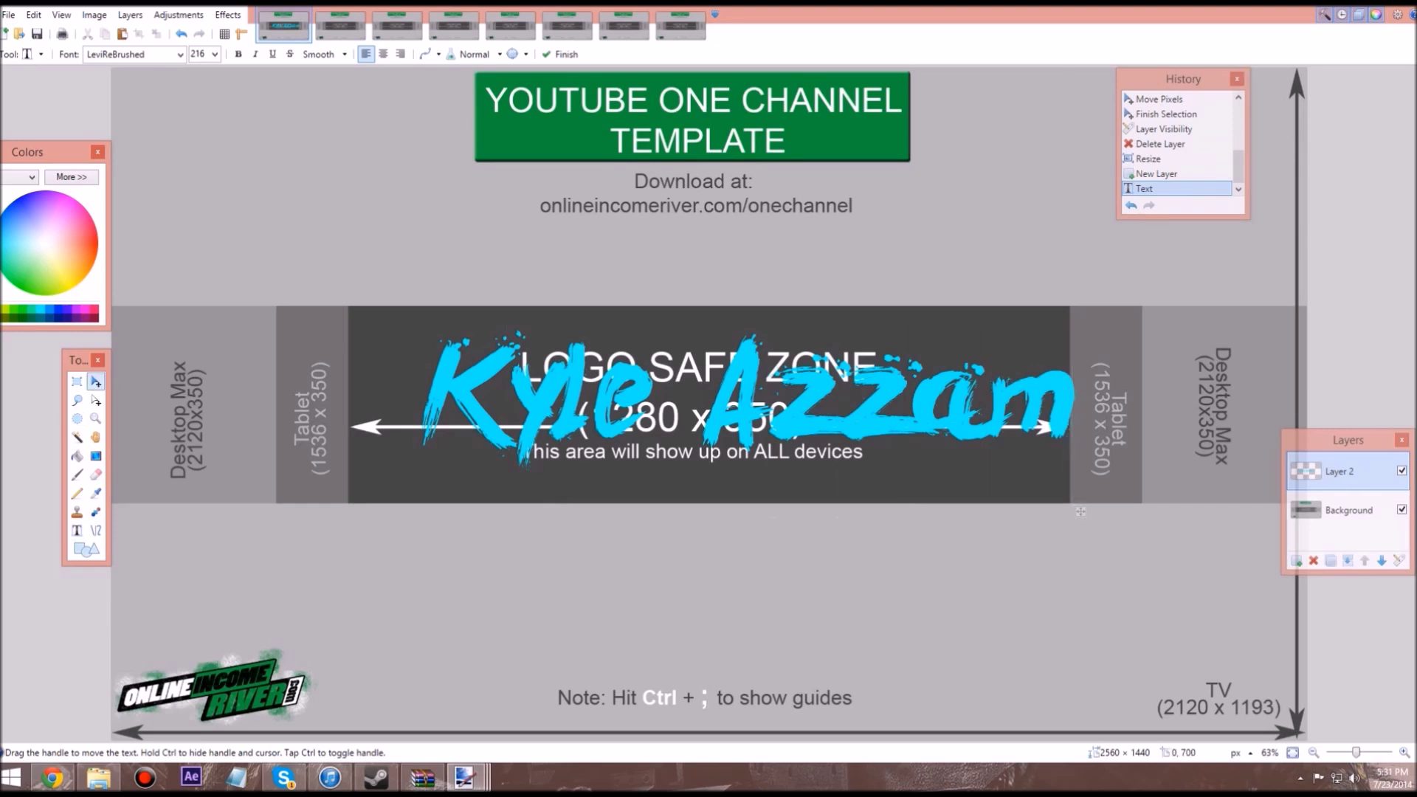
pyautogui.click(96, 381)
pyautogui.hotkey('ctrl', 'a')
pyautogui.moveTo(831, 425); pyautogui.dragTo(797, 445)
# Add the same full-name text to the second image and nudge the last image's name text into place in the logo safe zone.
pyautogui.hotkey('ctrl', 'Tab')
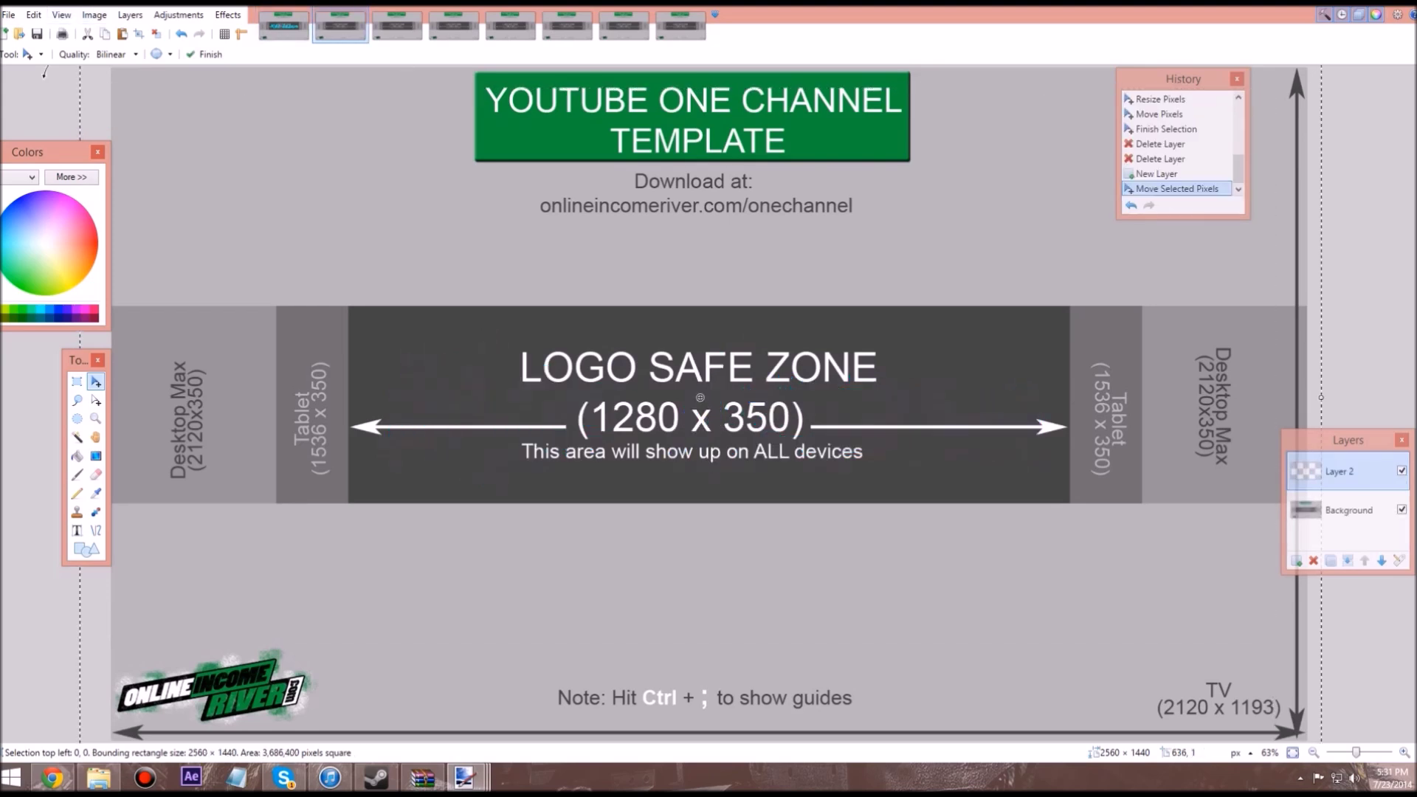
pyautogui.press('t')
pyautogui.click(411, 326)
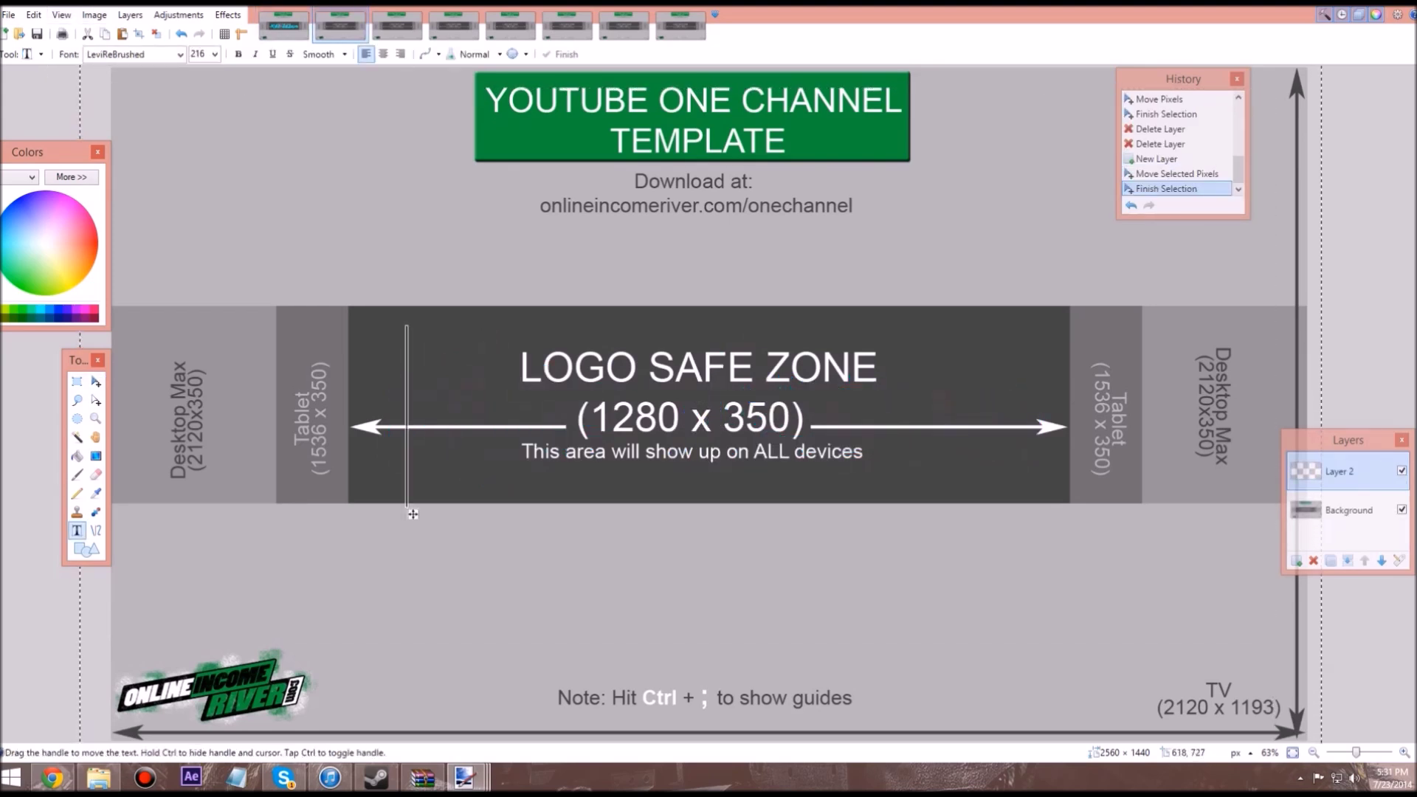
pyautogui.write('Kyle Azzam')
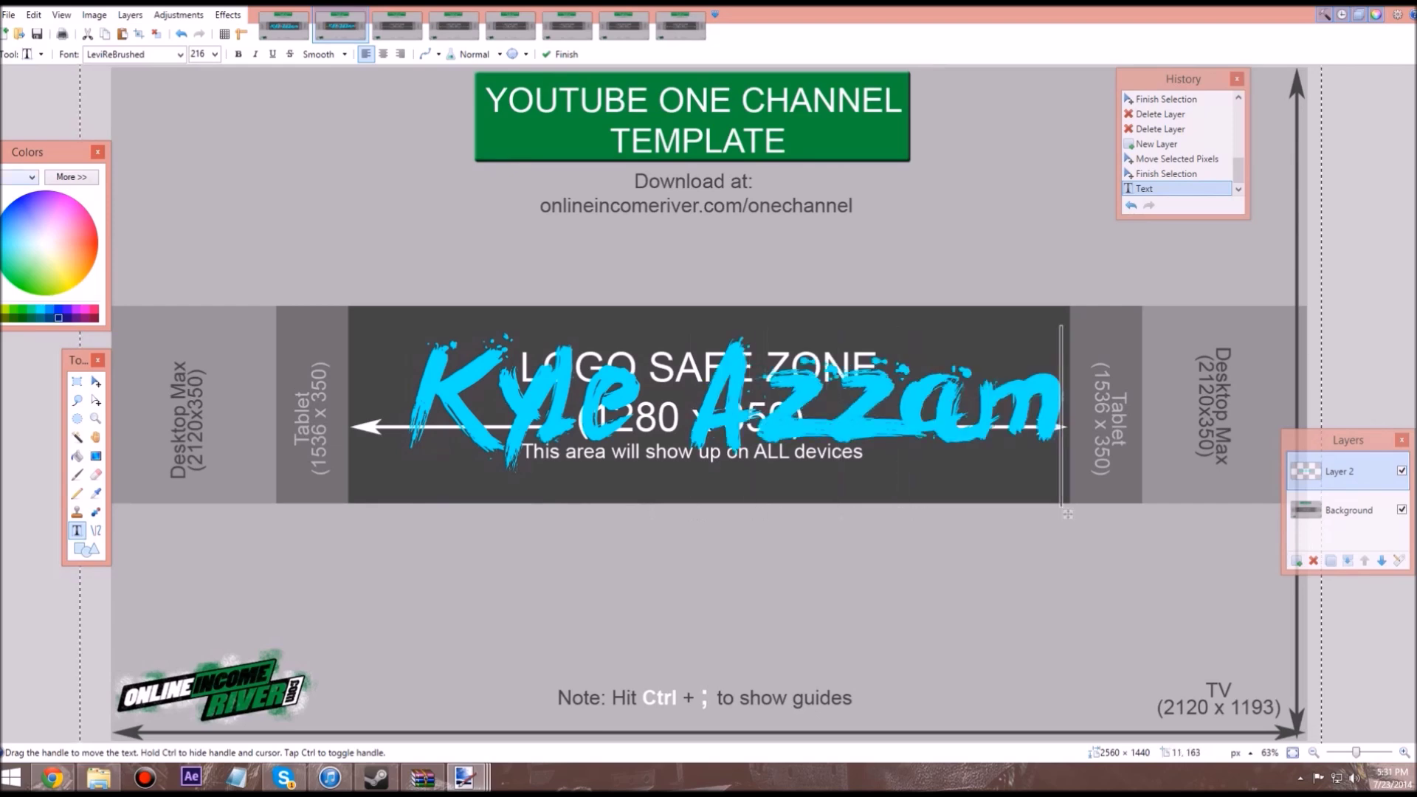
pyautogui.write('m')
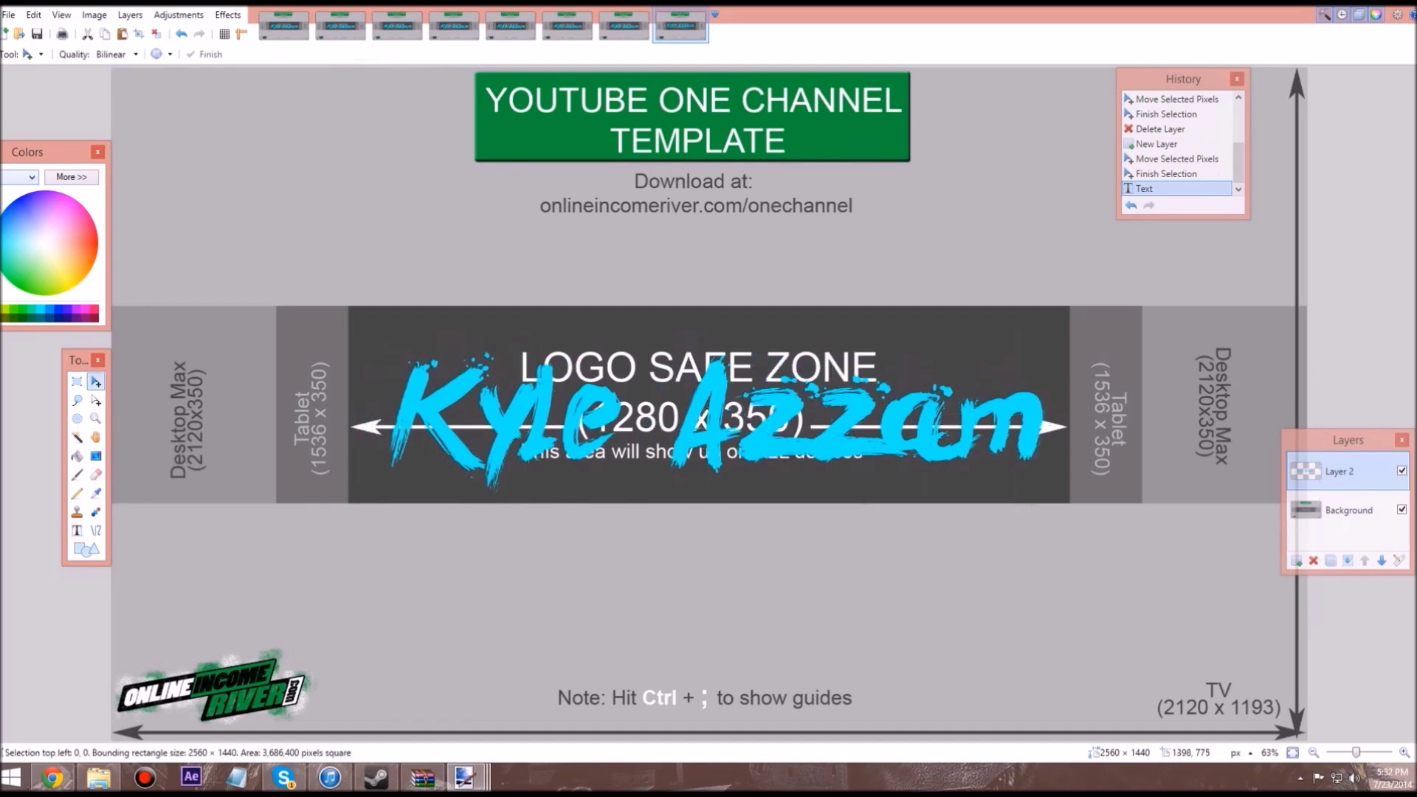
pyautogui.moveTo(699, 431); pyautogui.dragTo(700, 428)
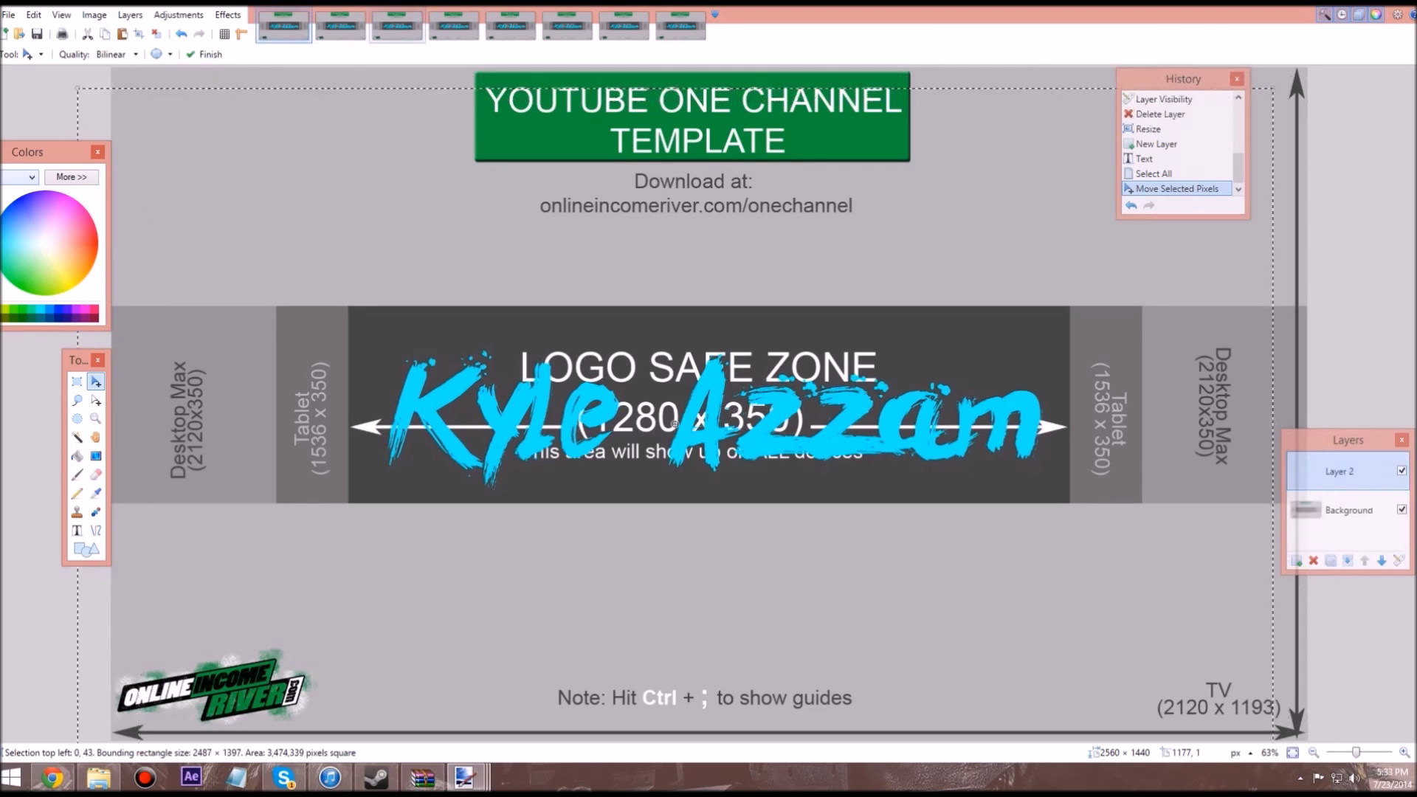
# Activate the Eraser on the second image and set its brush width to 125.
pyautogui.click(340, 27)
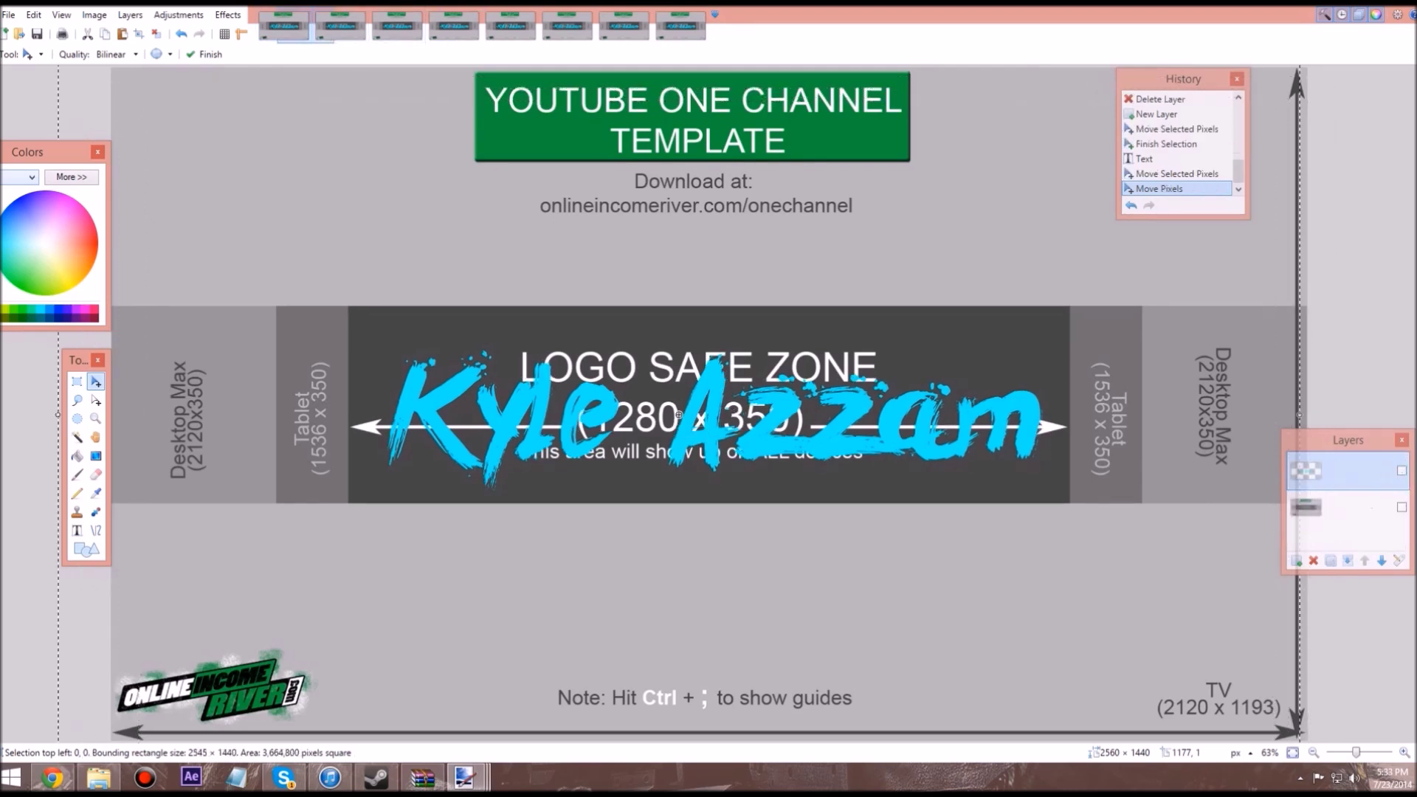
pyautogui.click(95, 474)
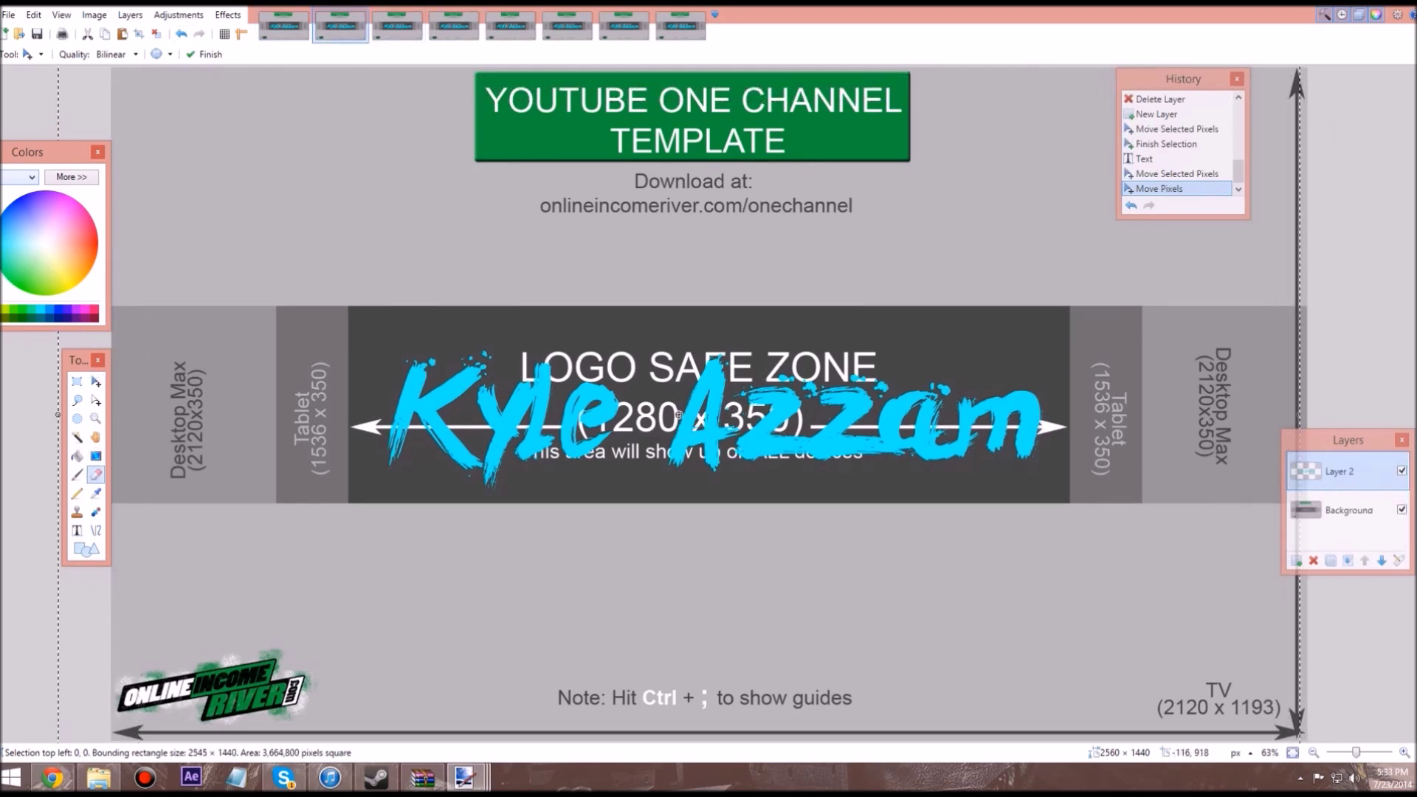
pyautogui.click(155, 54)
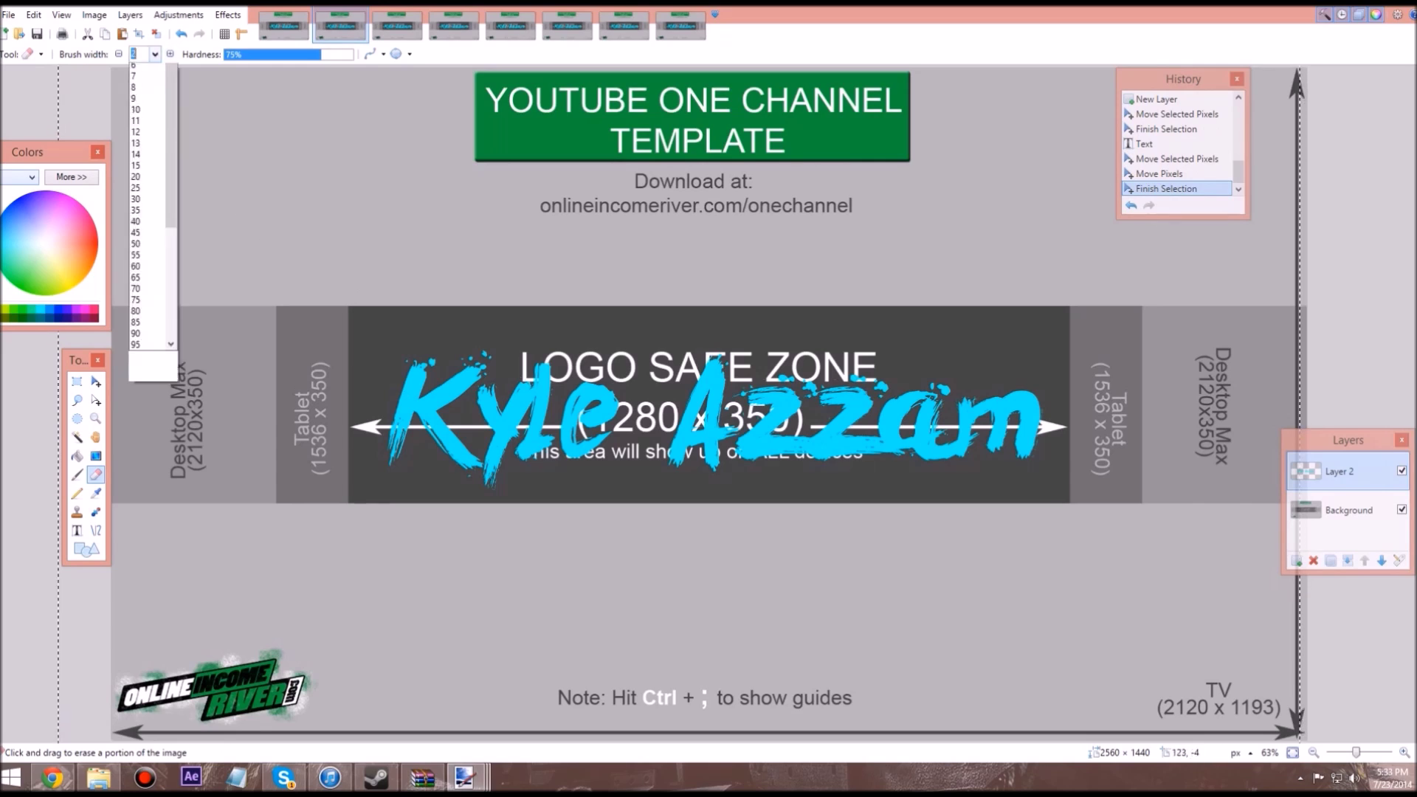
pyautogui.click(164, 193)
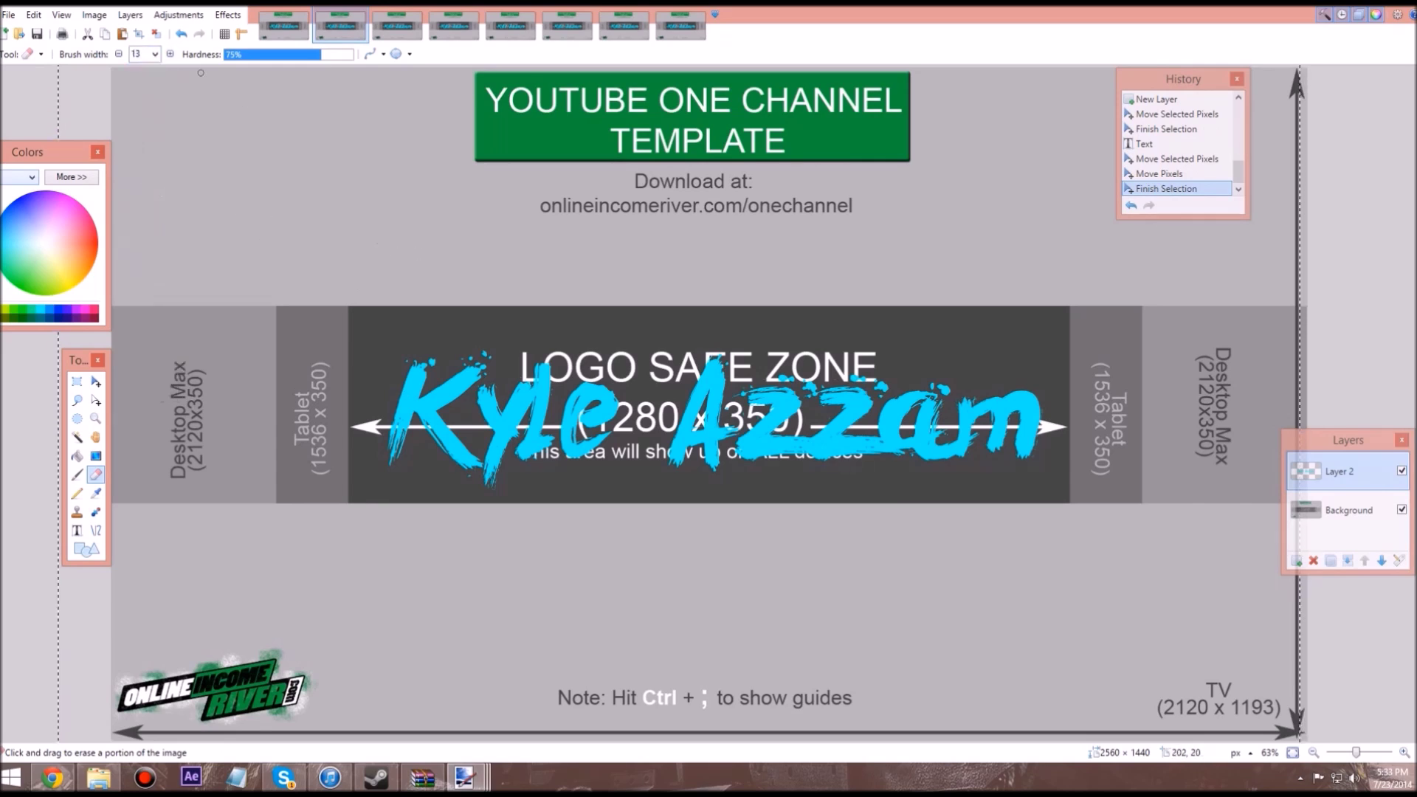
pyautogui.click(155, 54)
pyautogui.click(138, 293)
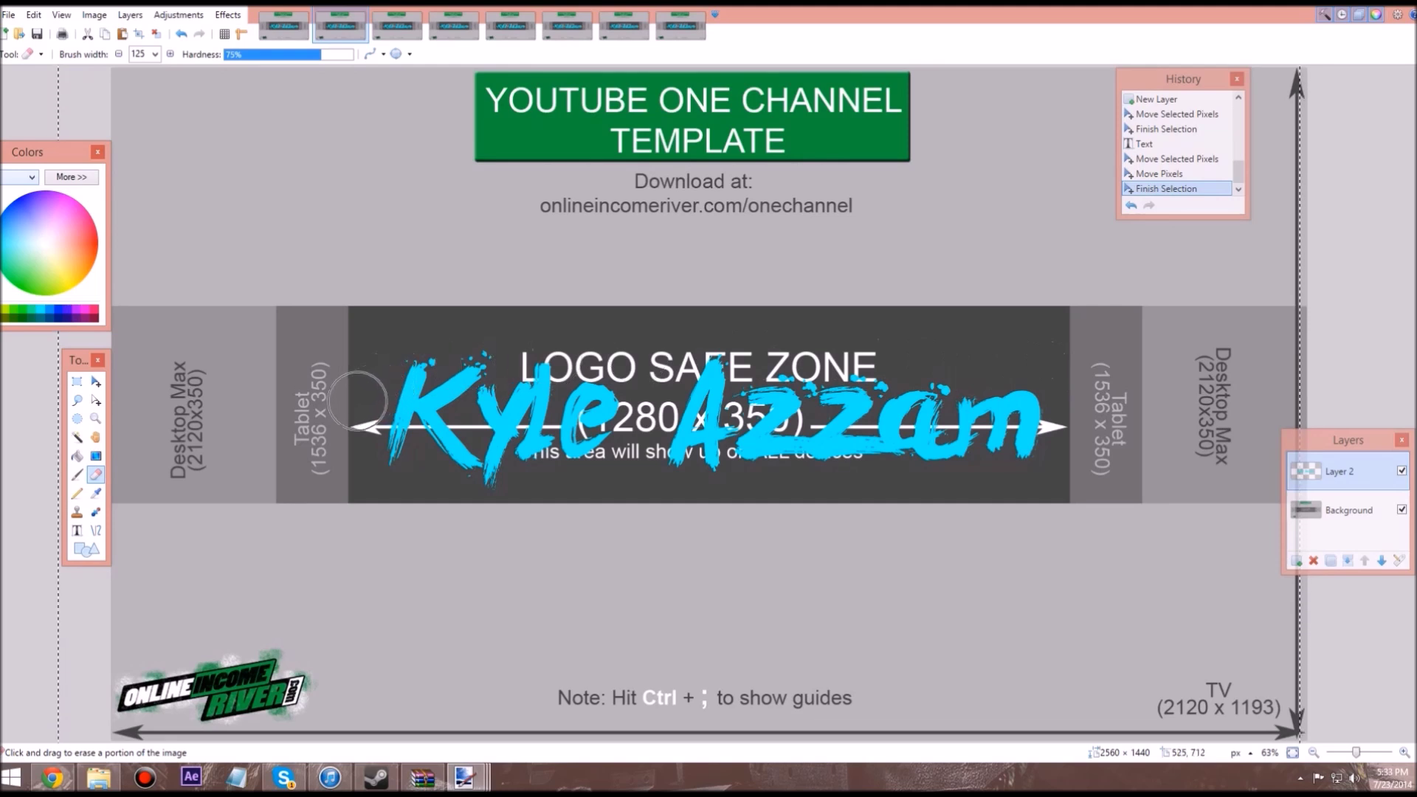
# Erase a sliver of the name's first letter at its left edge on the second image and a larger part on the third.
pyautogui.click(386, 343)
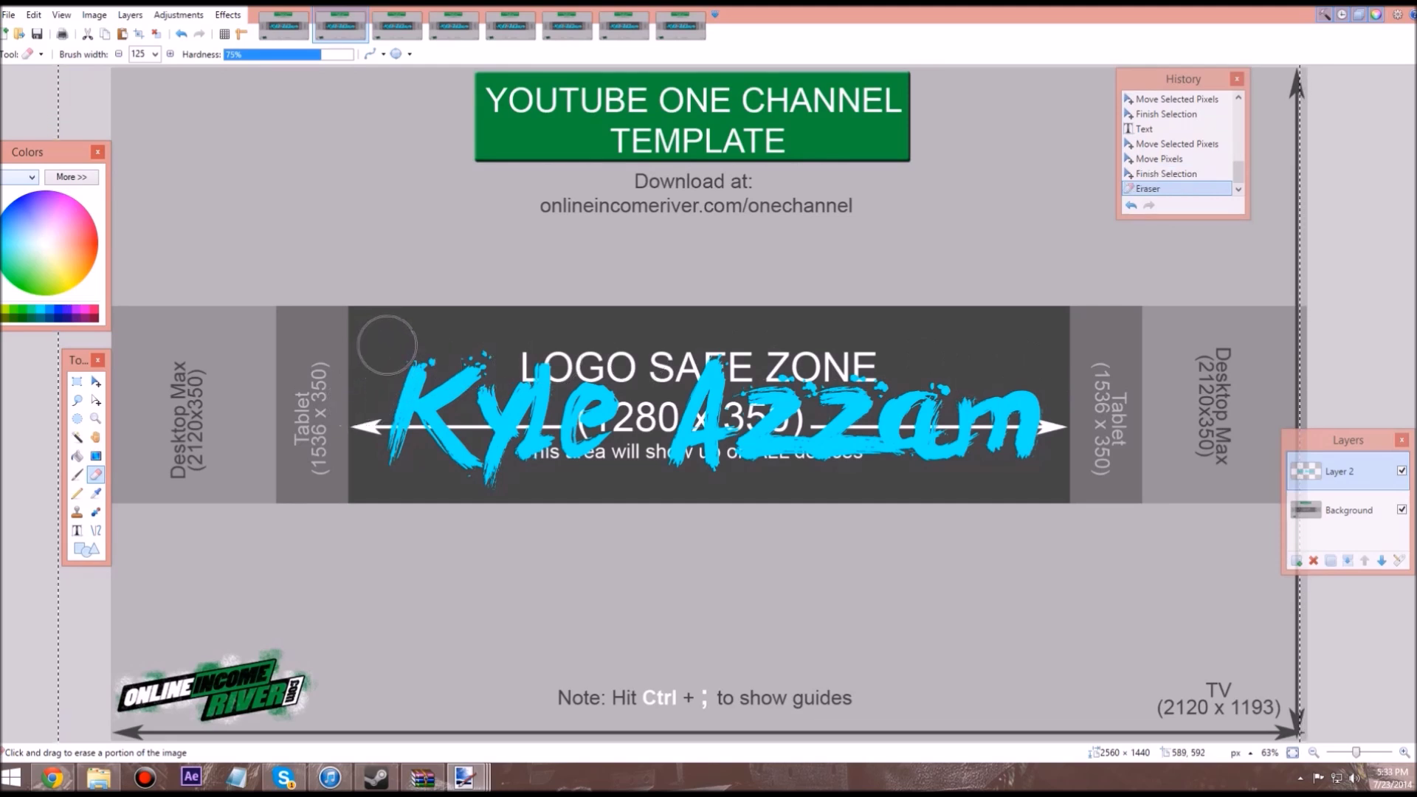
pyautogui.click(284, 26)
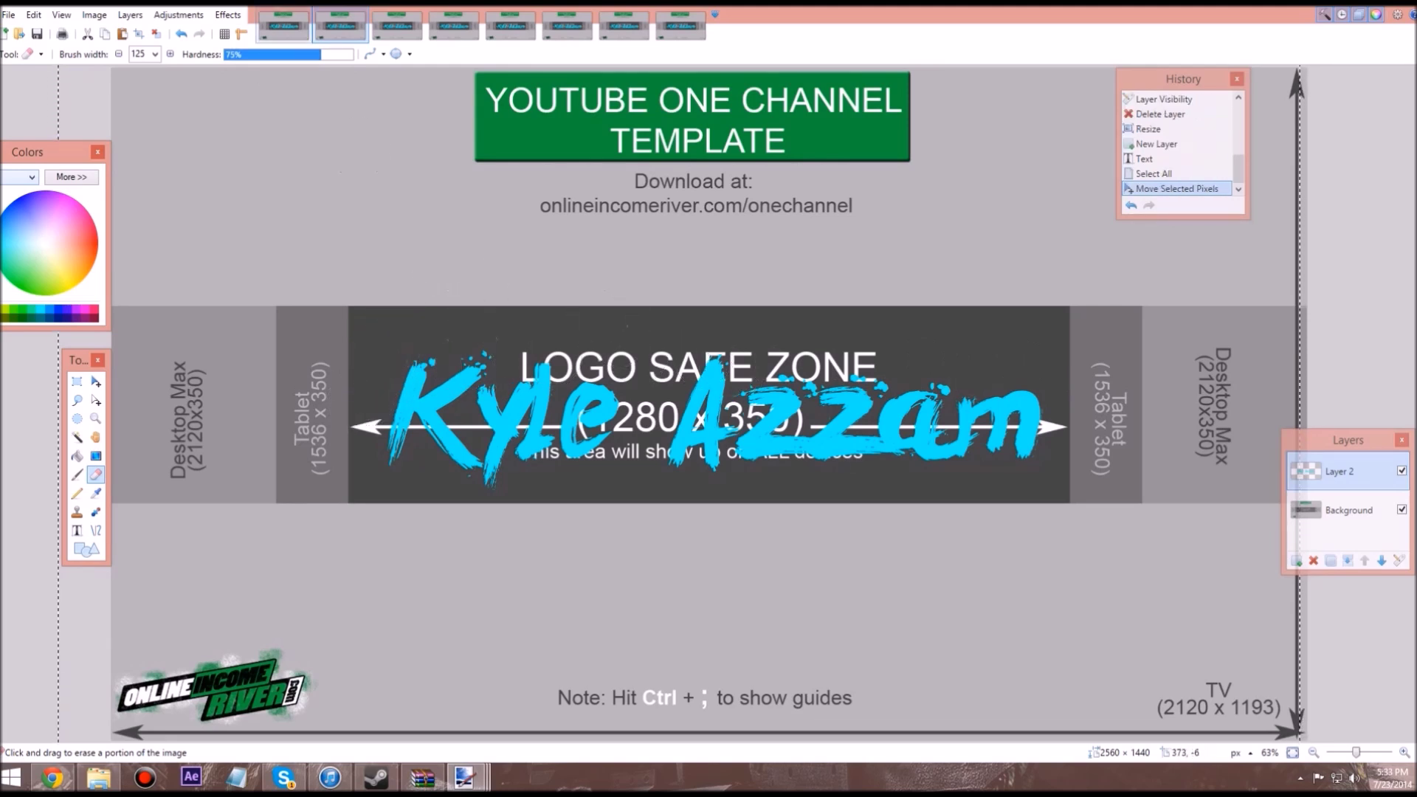
pyautogui.click(340, 26)
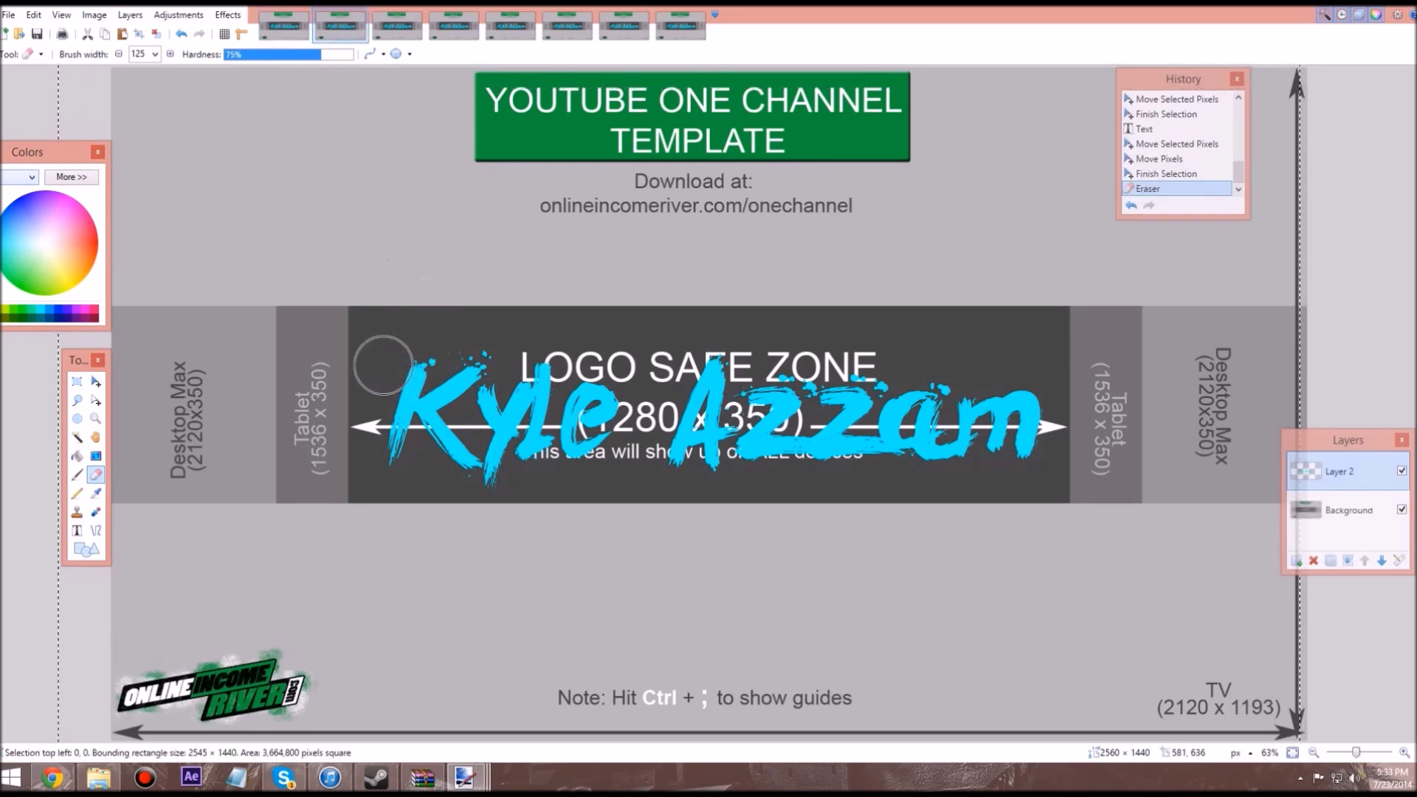
pyautogui.moveTo(383, 365); pyautogui.dragTo(391, 386)
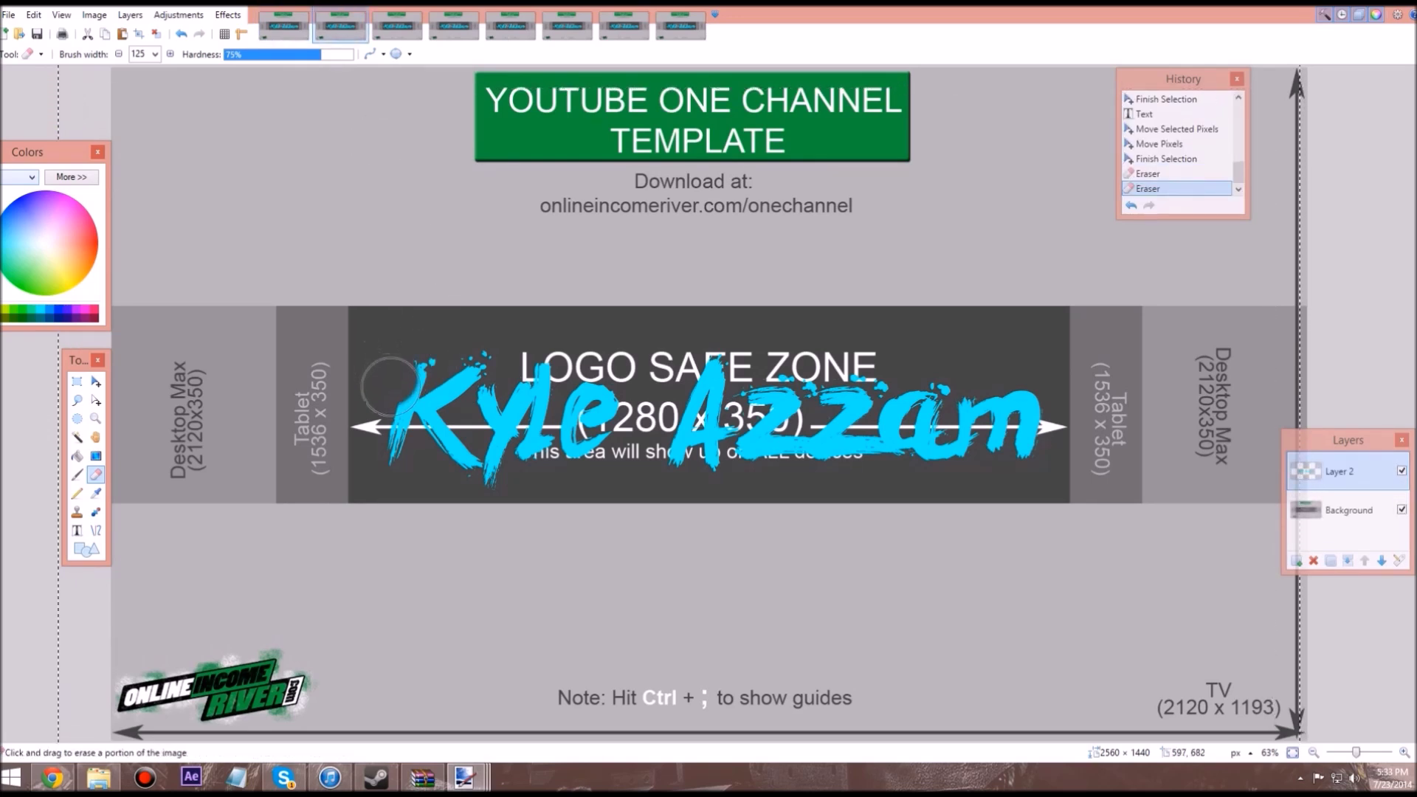
pyautogui.click(397, 26)
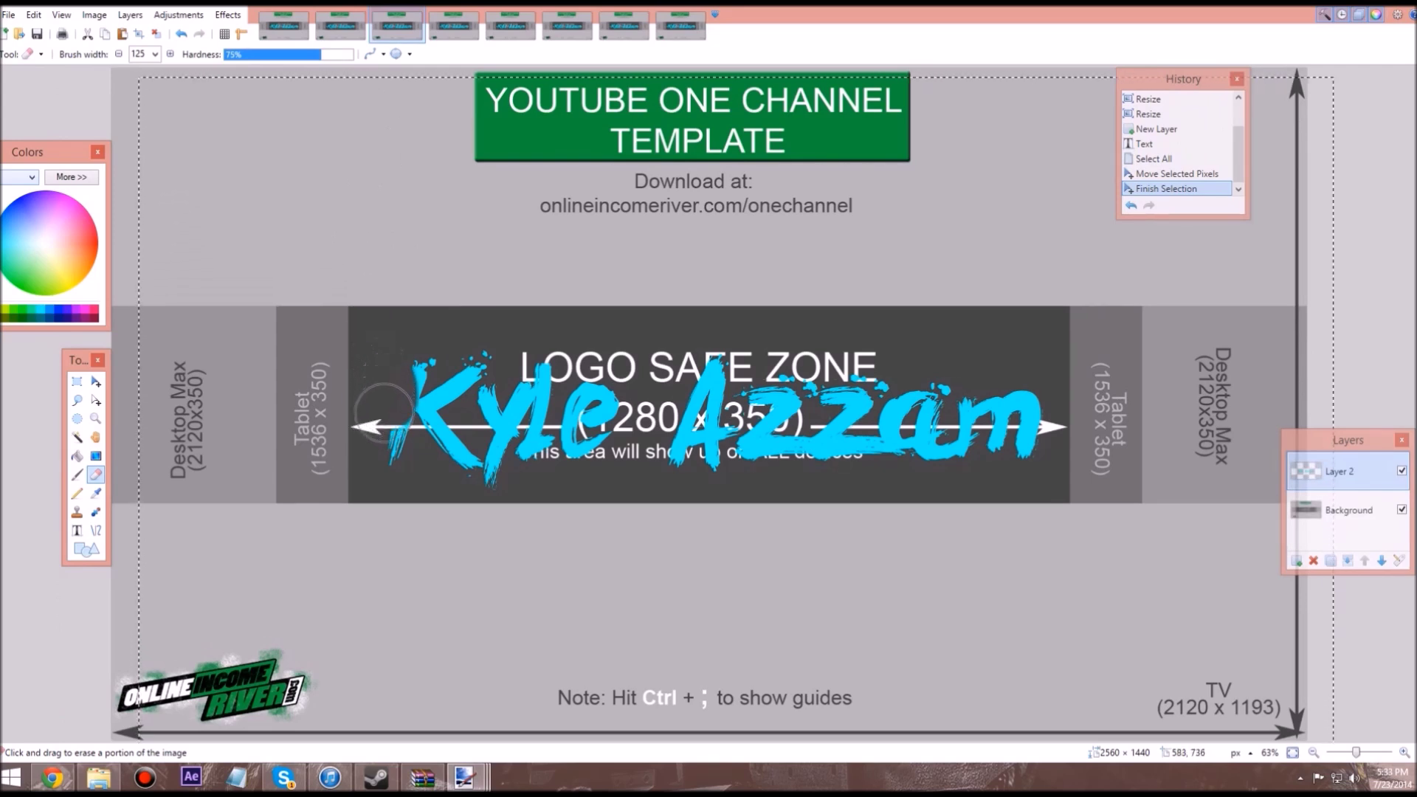
pyautogui.moveTo(402, 438); pyautogui.dragTo(404, 453)
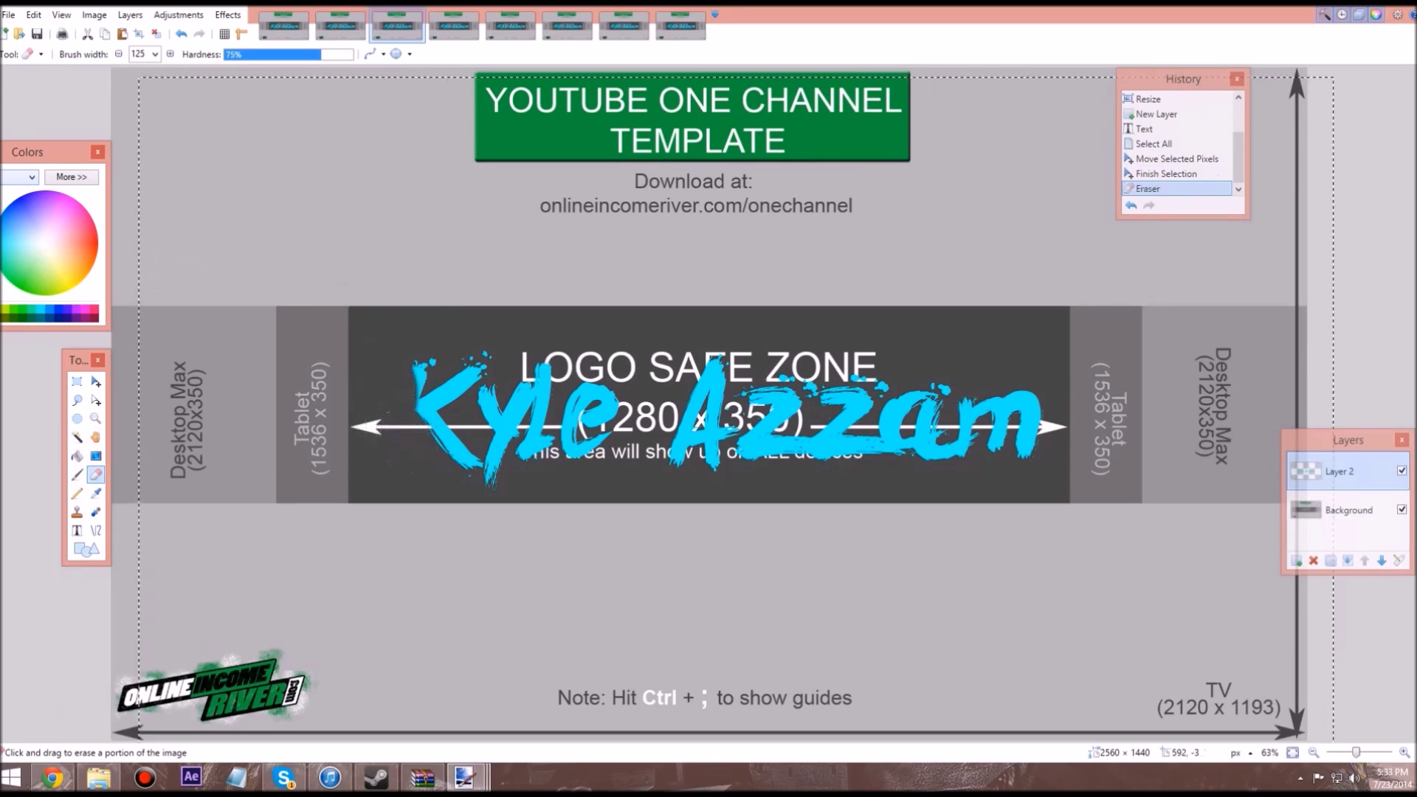
# Erase more of the name's first letter on the fourth image and the whole letter on the fifth.
pyautogui.click(454, 26)
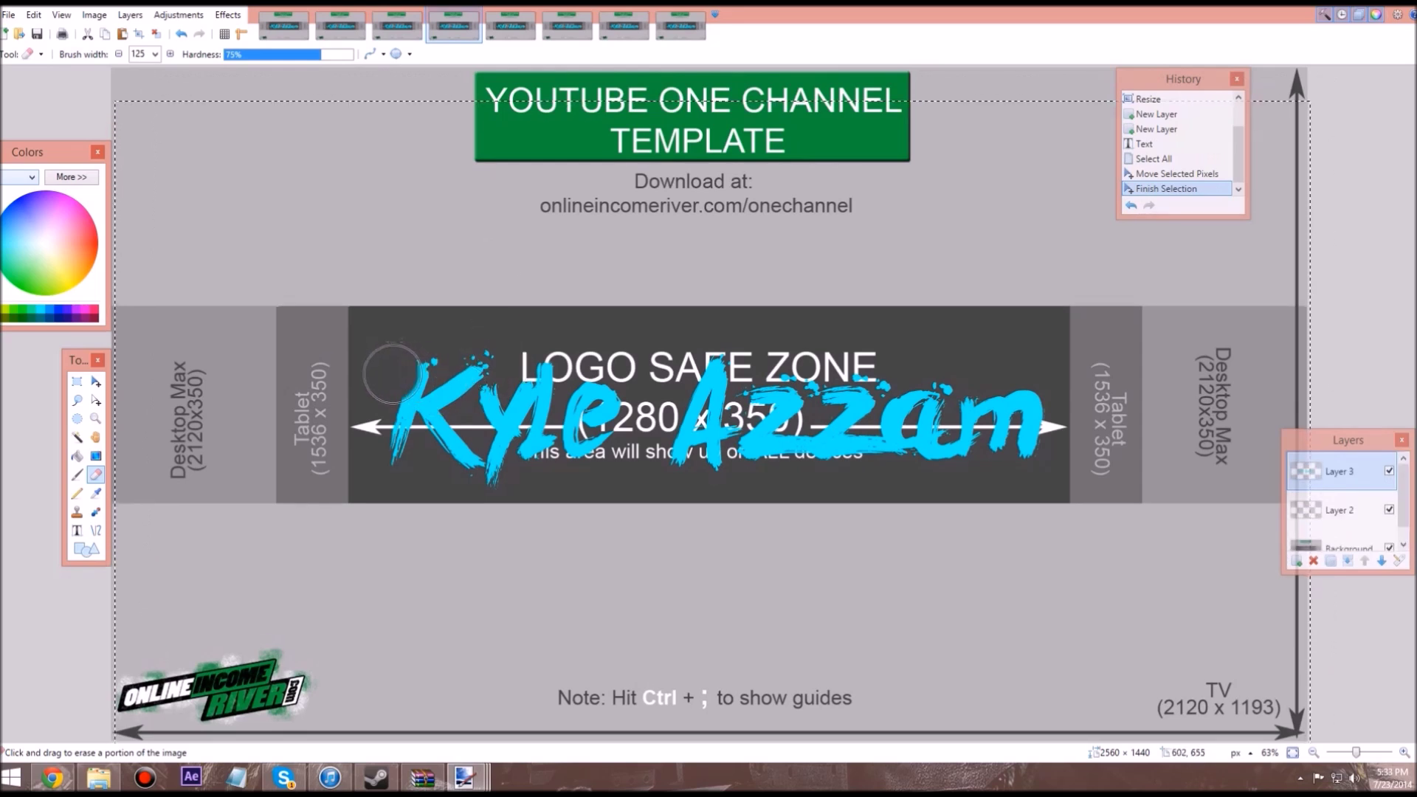
pyautogui.moveTo(392, 438); pyautogui.dragTo(470, 445)
pyautogui.click(510, 26)
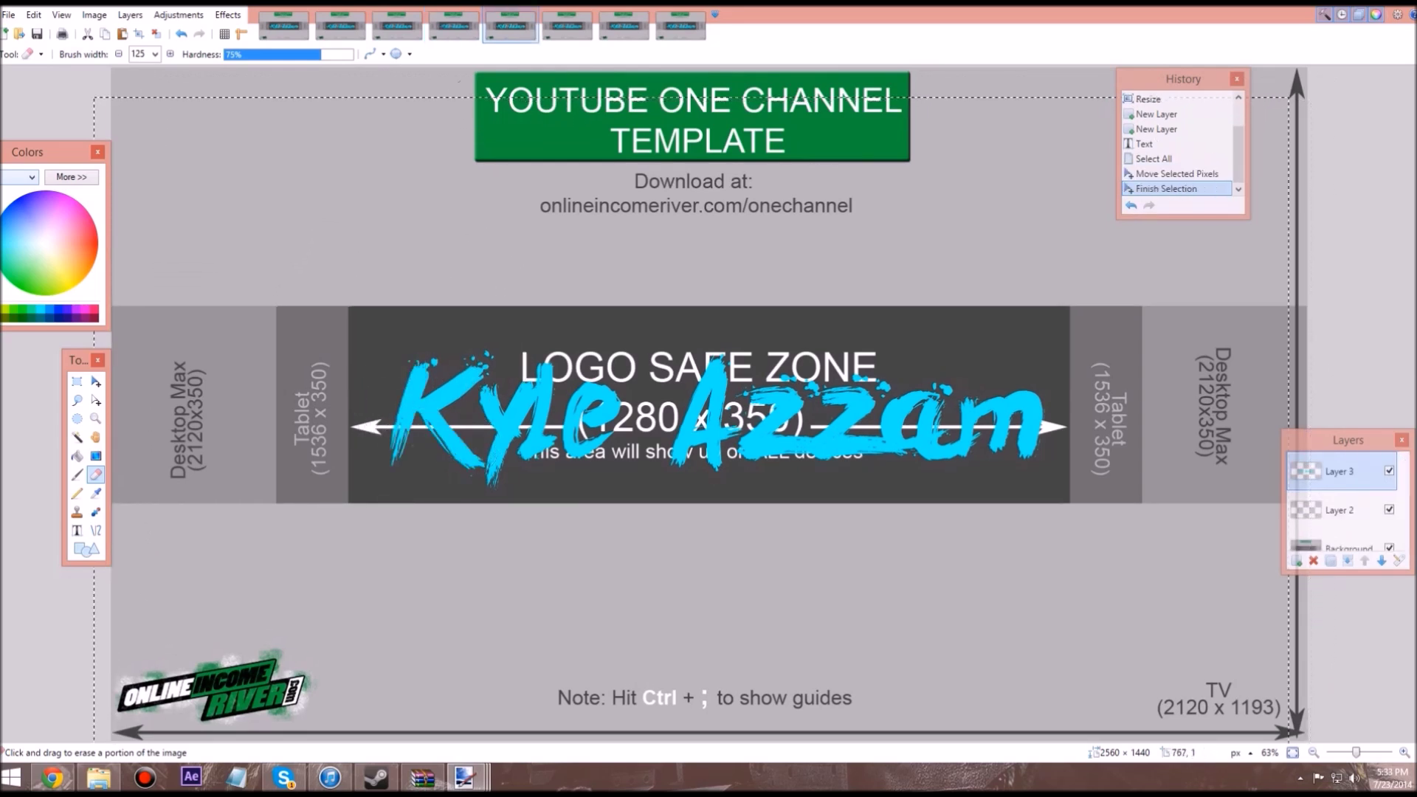
pyautogui.moveTo(398, 377)
pyautogui.mouseDown()
pyautogui.moveTo(380, 402)
pyautogui.moveTo(388, 443)
pyautogui.moveTo(465, 433)
pyautogui.mouseUp()
pyautogui.moveTo(424, 355)
pyautogui.mouseDown()
pyautogui.moveTo(423, 399)
pyautogui.moveTo(454, 464)
pyautogui.mouseUp()
pyautogui.moveTo(430, 393); pyautogui.dragTo(467, 476)
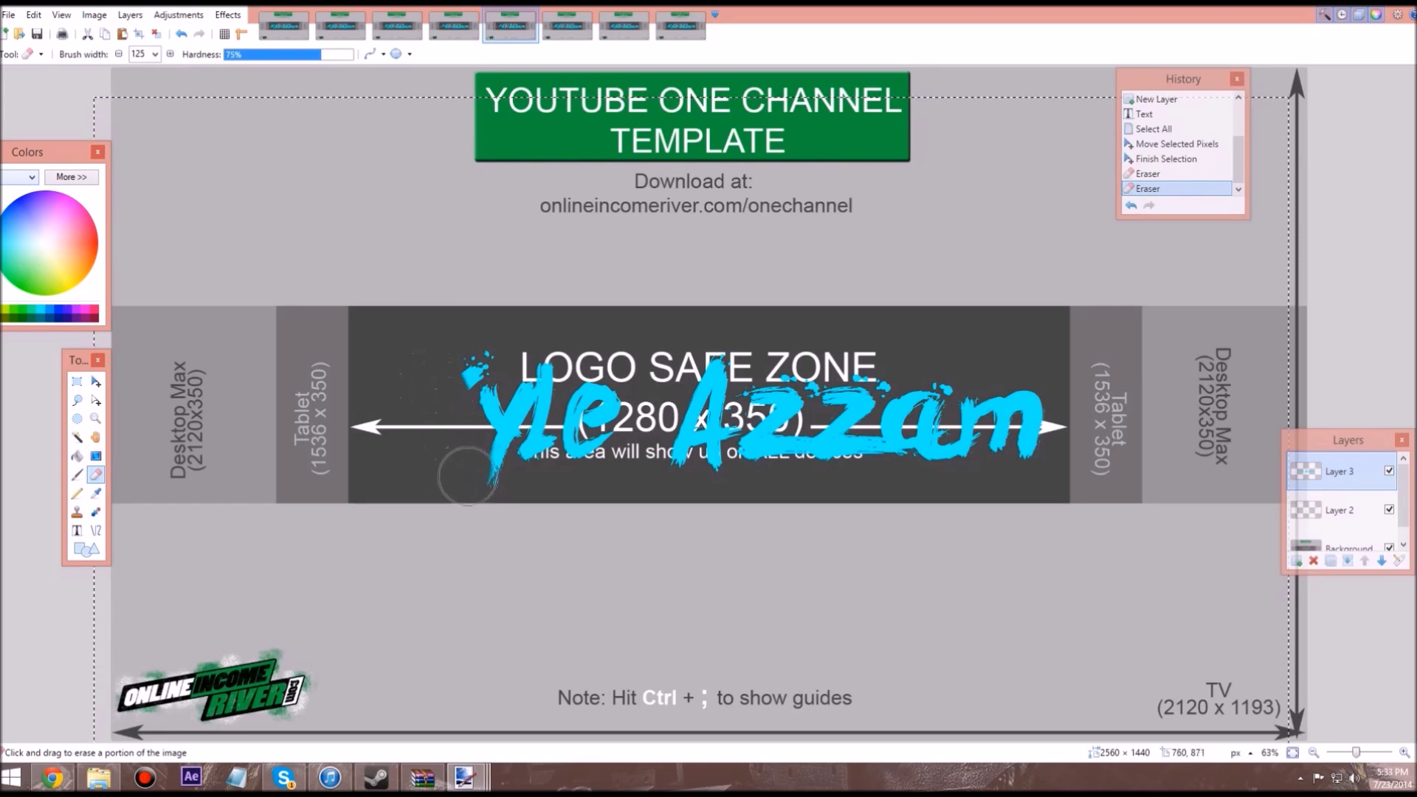
pyautogui.hotkey('ctrl', 'z')
pyautogui.hotkey('ctrl', 'z')
pyautogui.hotkey('ctrl', 'z')
pyautogui.hotkey('ctrl', 'z')
pyautogui.hotkey('ctrl', 'z')
pyautogui.hotkey('ctrl', 'z')
pyautogui.hotkey('ctrl', 'z')
pyautogui.hotkey('ctrl', 'z')
pyautogui.hotkey('ctrl', 'z')
pyautogui.hotkey('ctrl', 'z')
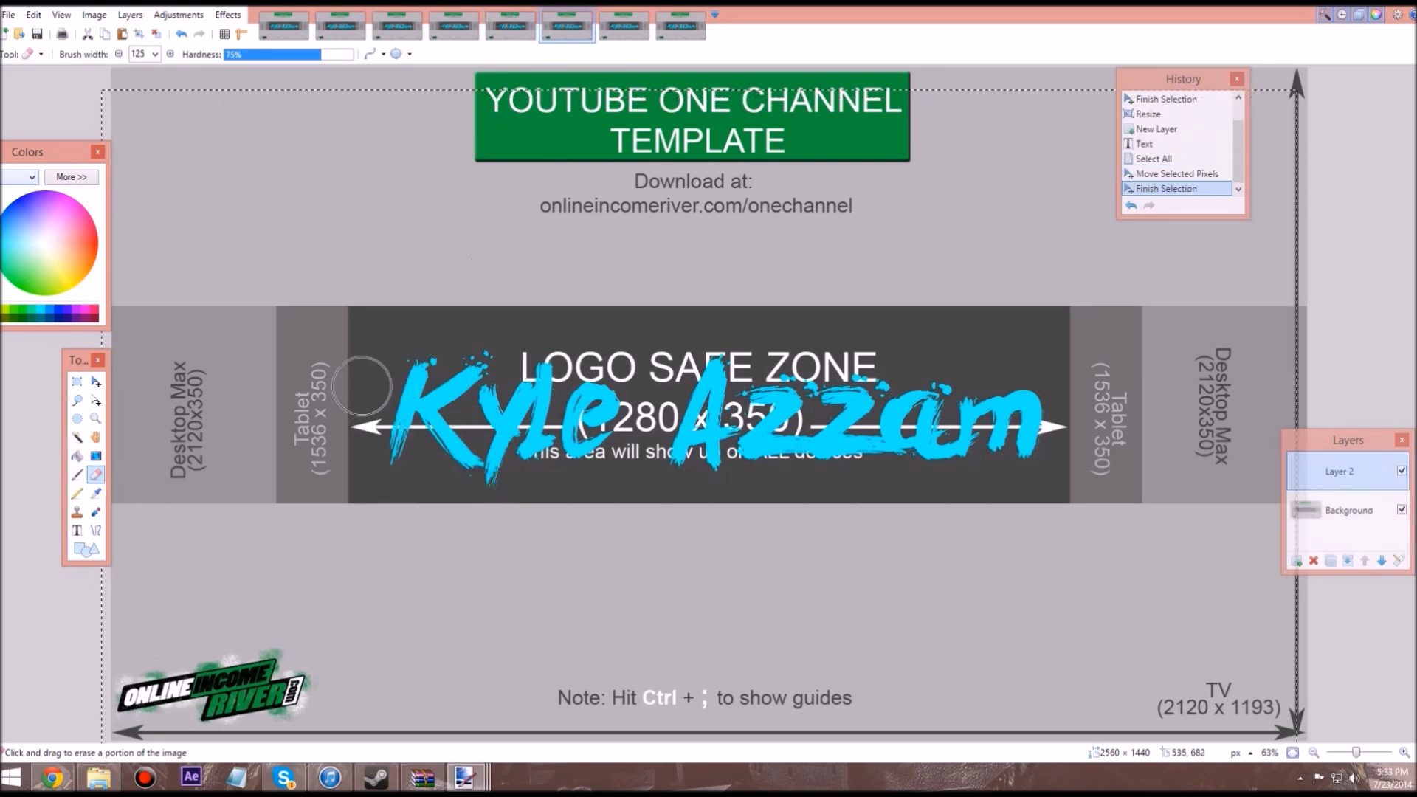
# Erase the name's first letter and much of the second on the sixth image, and both letters fully on the seventh.
pyautogui.moveTo(385, 374)
pyautogui.mouseDown()
pyautogui.moveTo(390, 432)
pyautogui.moveTo(448, 462)
pyautogui.moveTo(504, 469)
pyautogui.moveTo(404, 411)
pyautogui.moveTo(401, 374)
pyautogui.moveTo(421, 378)
pyautogui.moveTo(440, 423)
pyautogui.moveTo(461, 372)
pyautogui.mouseUp()
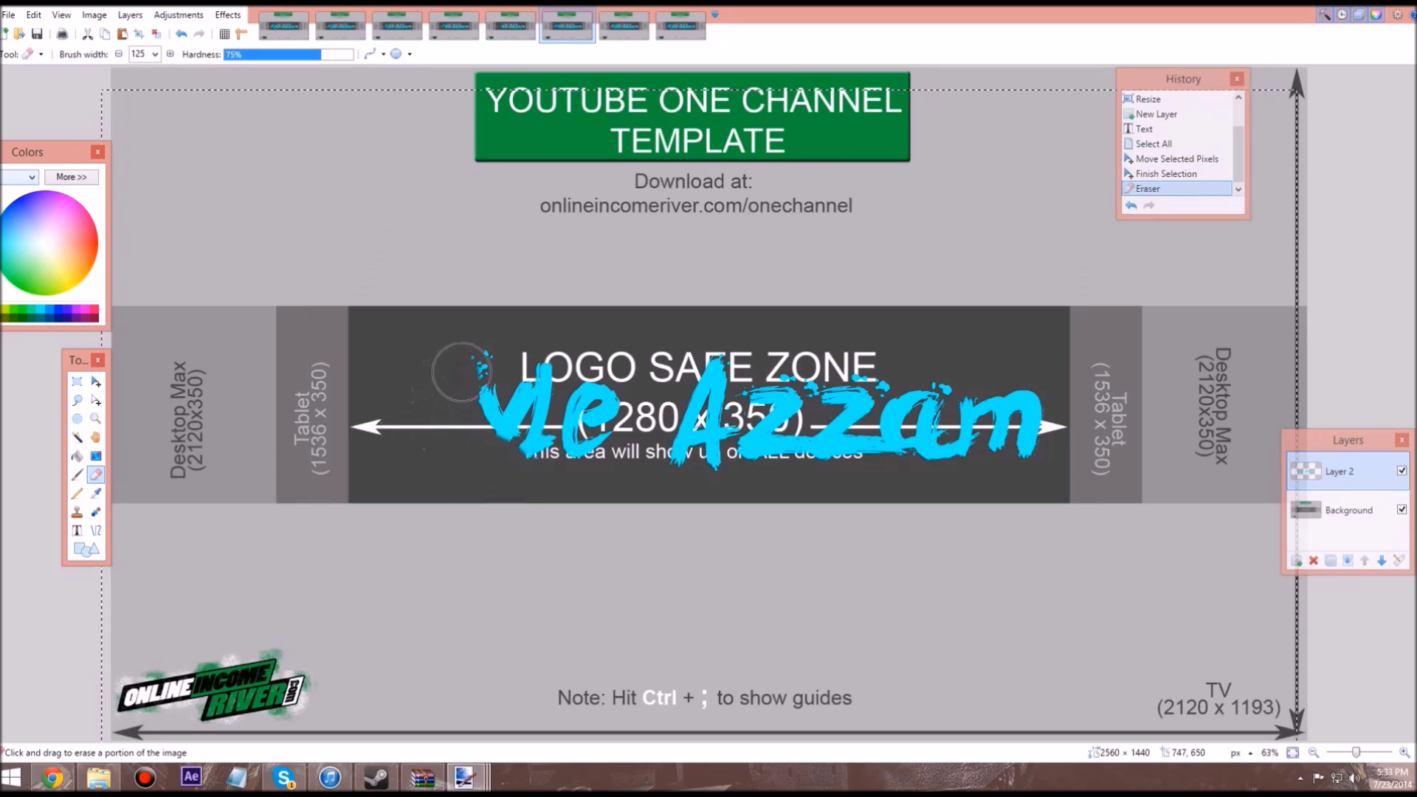
pyautogui.click(510, 26)
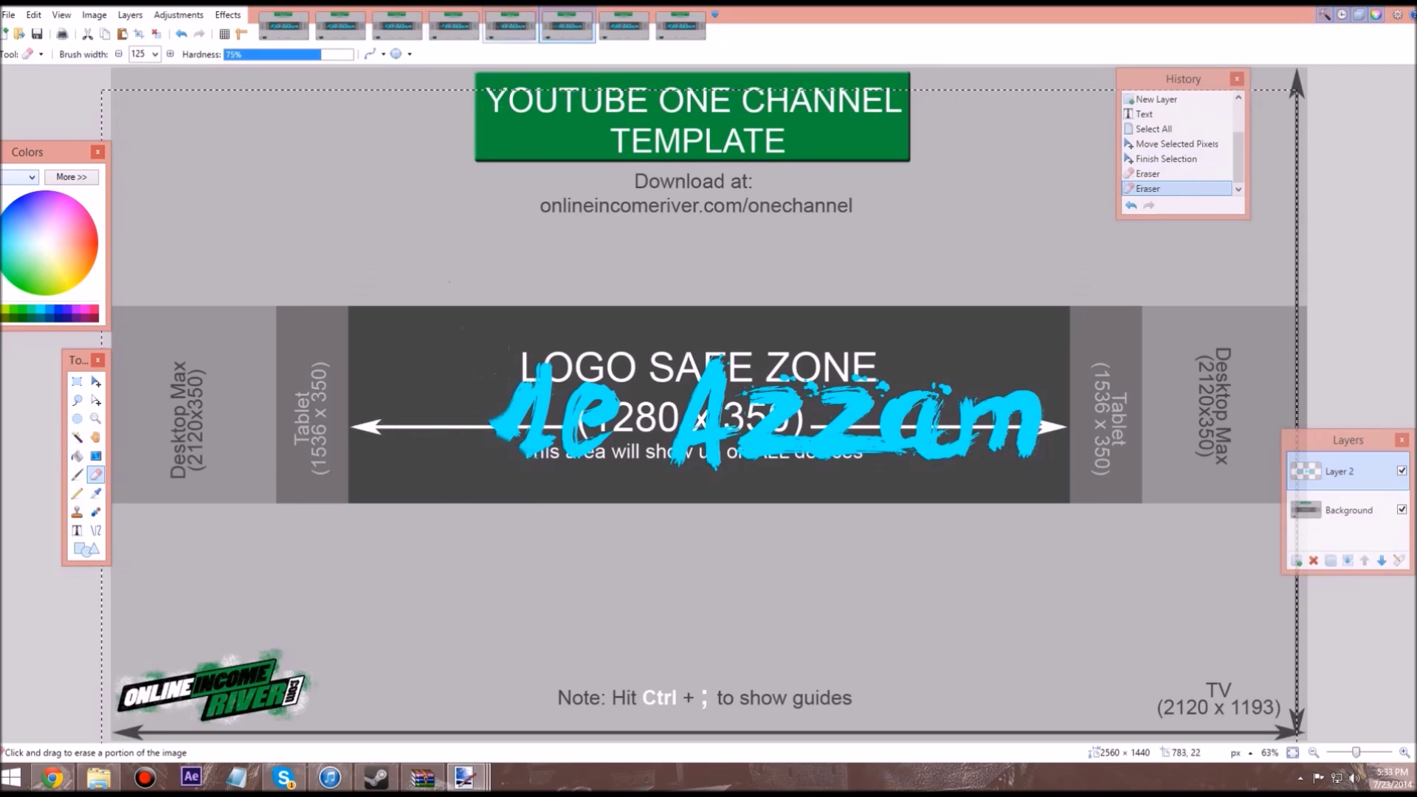
pyautogui.click(566, 26)
pyautogui.click(623, 26)
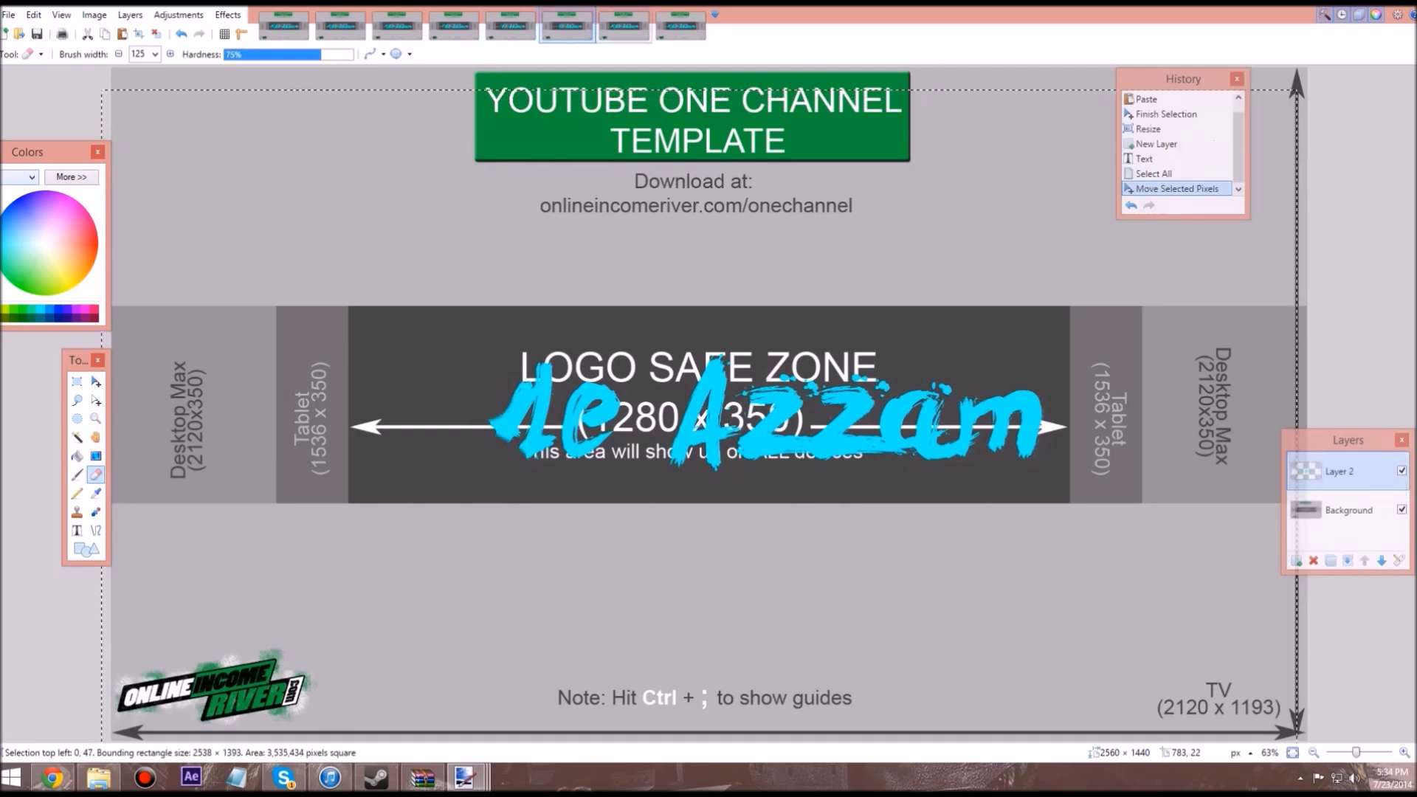
pyautogui.moveTo(408, 397)
pyautogui.mouseDown()
pyautogui.moveTo(382, 360)
pyautogui.moveTo(403, 438)
pyautogui.moveTo(456, 456)
pyautogui.moveTo(398, 379)
pyautogui.moveTo(424, 413)
pyautogui.moveTo(466, 363)
pyautogui.moveTo(473, 396)
pyautogui.moveTo(504, 389)
pyautogui.moveTo(482, 457)
pyautogui.moveTo(501, 479)
pyautogui.mouseUp()
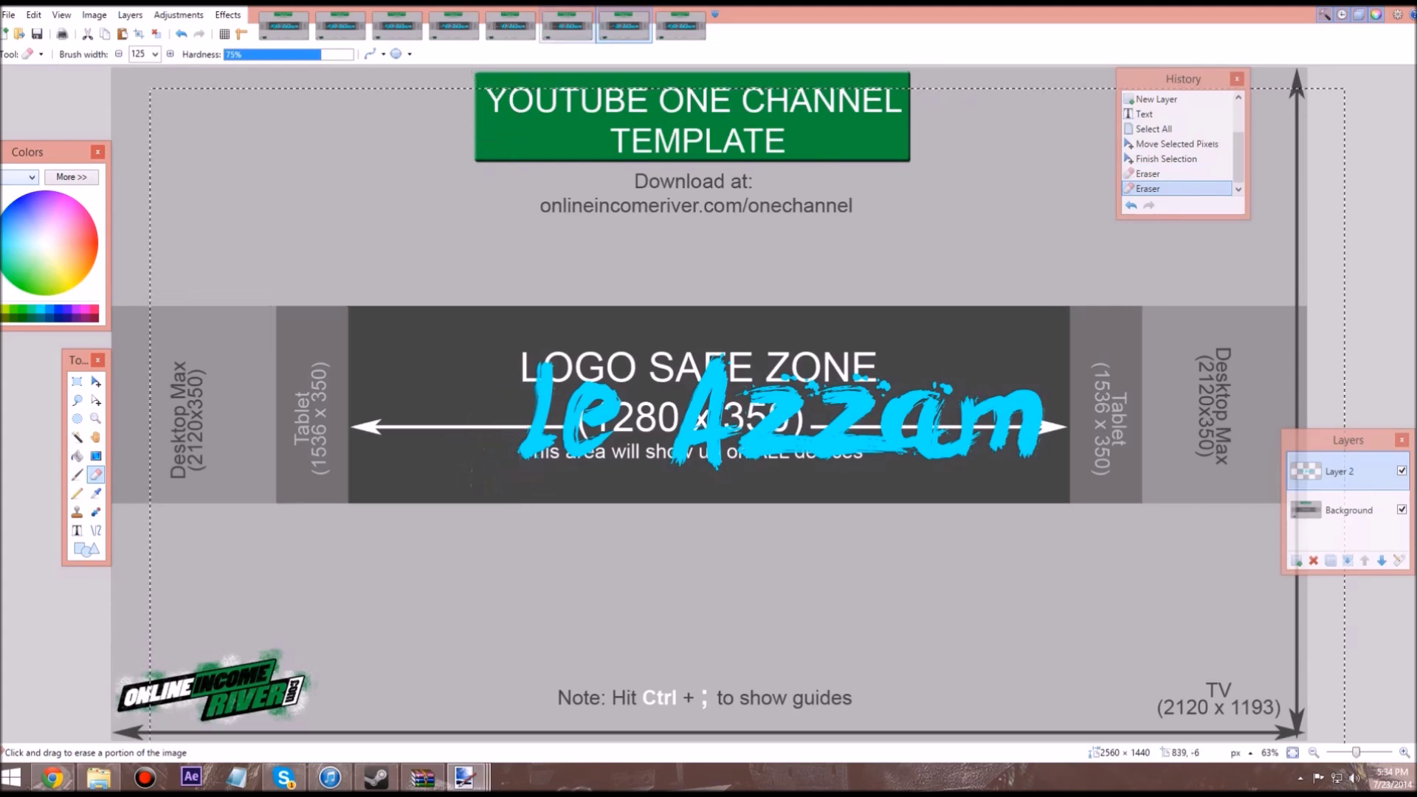
# Erase the start of the name further on the eighth image, beyond the first two letters.
pyautogui.click(566, 25)
pyautogui.click(623, 26)
pyautogui.click(680, 26)
pyautogui.moveTo(383, 414)
pyautogui.mouseDown()
pyautogui.moveTo(478, 370)
pyautogui.moveTo(499, 409)
pyautogui.mouseUp()
# Create a 2560 × 1440 image, paste the channel template into it and scale it to fill the canvas.
pyautogui.hotkey('ctrl', 'n')
pyautogui.write('2560')
pyautogui.press('Tab')
pyautogui.write('1440')
pyautogui.press('Return')
pyautogui.hotkey('ctrl', 'v')
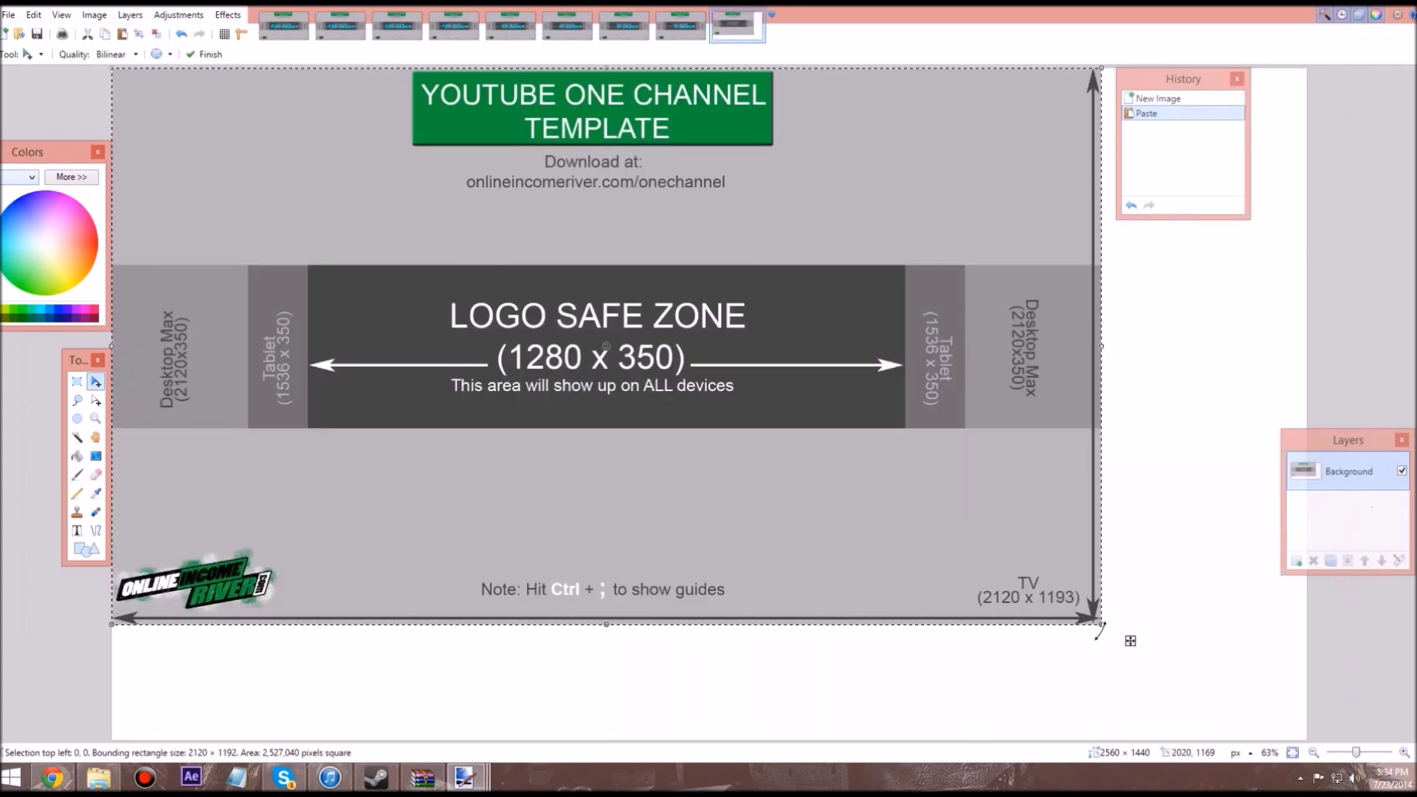
pyautogui.moveTo(1102, 626); pyautogui.dragTo(1308, 736)
# Create three more blank images at 2560 × 1440 pixels.
pyautogui.hotkey('ctrl', 'n')
pyautogui.press('Return')
pyautogui.hotkey('ctrl', 'n')
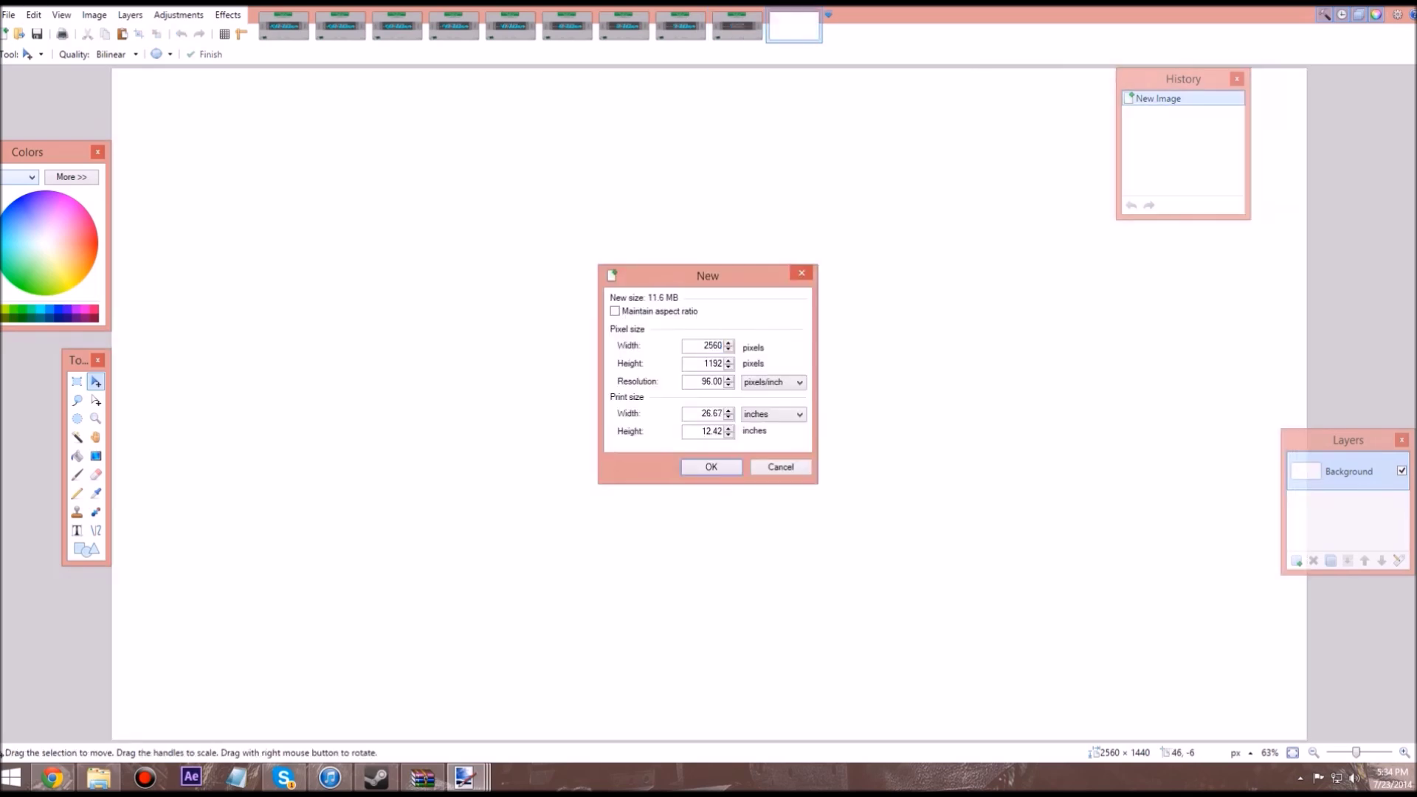
pyautogui.press('Return')
pyautogui.hotkey('ctrl', 'n')
pyautogui.write('2560')
pyautogui.press('Tab')
pyautogui.write('1440')
pyautogui.press('Return')
# Paste the template into the three blank images and scale each copy to fill its canvas.
pyautogui.click(793, 26)
pyautogui.hotkey('ctrl', 'v')
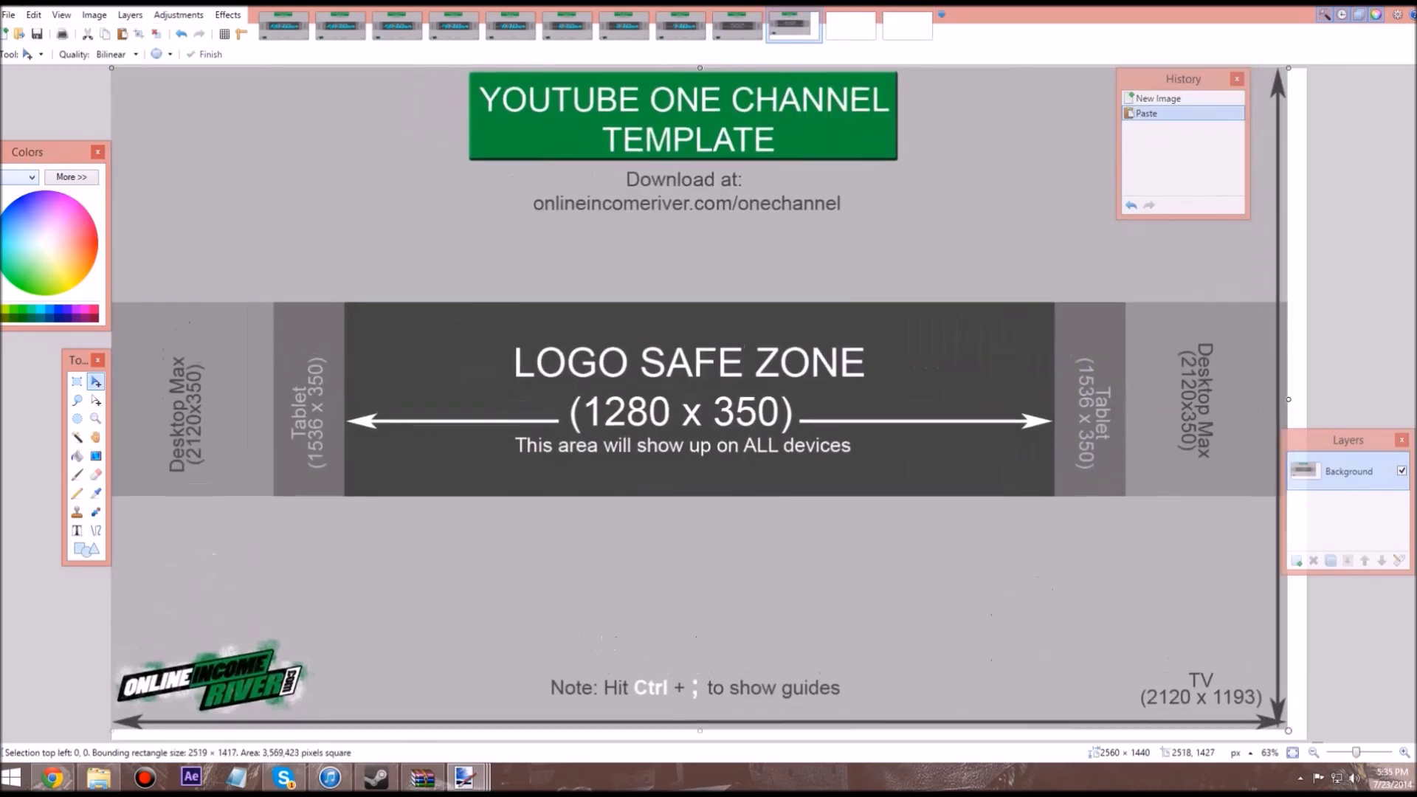
pyautogui.click(850, 26)
pyautogui.hotkey('ctrl', 'shift', 'v')
pyautogui.click(907, 25)
pyautogui.hotkey('ctrl', 'v')
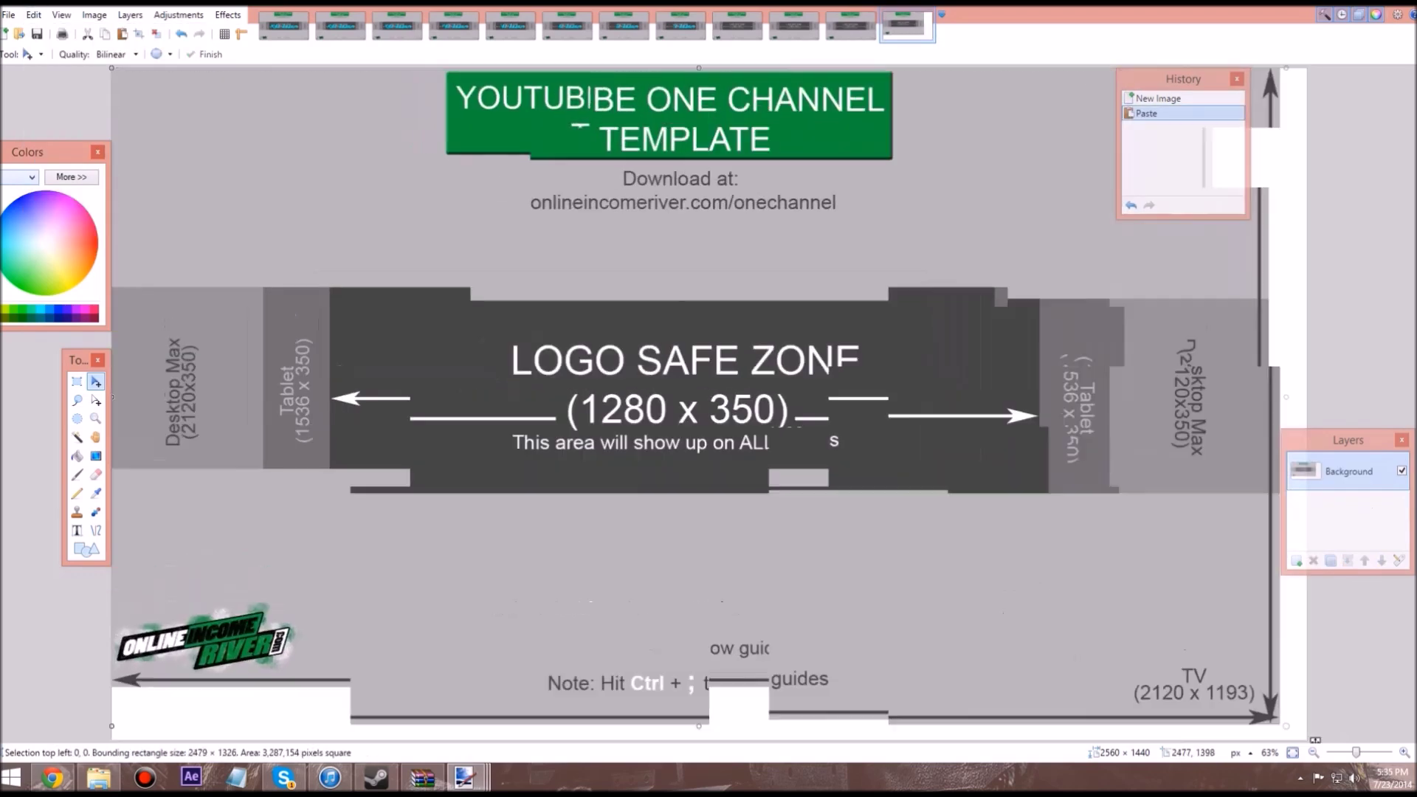
# Add a new layer to each of the four newly made template copies.
pyautogui.click(738, 26)
pyautogui.click(130, 14)
pyautogui.click(794, 26)
pyautogui.click(850, 25)
pyautogui.click(907, 26)
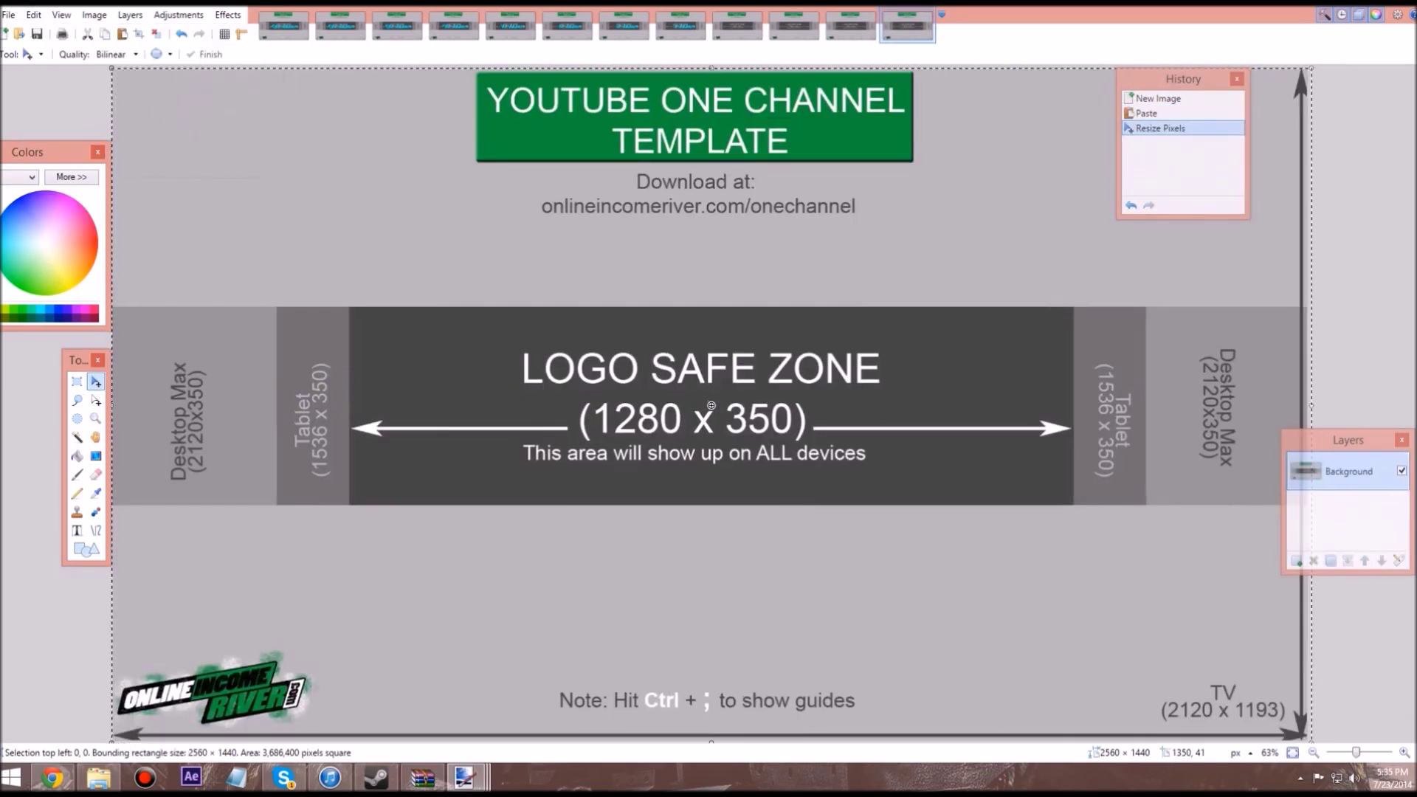
# Add the full-name text in the logo safe zone of the ninth and tenth images.
pyautogui.click(737, 26)
pyautogui.click(77, 531)
pyautogui.click(373, 413)
pyautogui.write('Kyle Azzam')
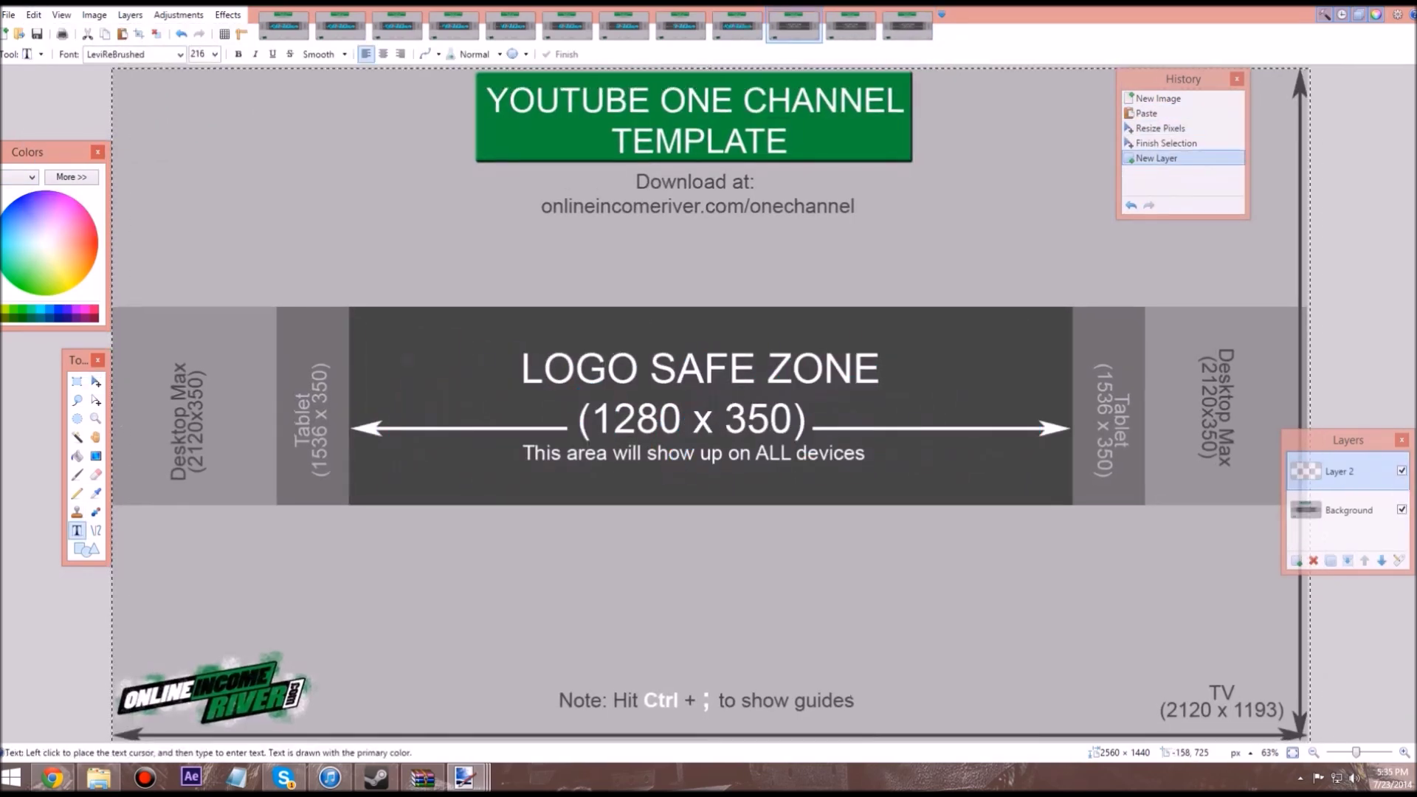
pyautogui.press('BackSpace')
pyautogui.write('m')
pyautogui.click(96, 382)
# Add the full-name text in the logo safe zone of the eleventh and twelfth images.
pyautogui.click(850, 26)
pyautogui.click(77, 530)
pyautogui.click(371, 417)
pyautogui.write('Kyle Azzam')
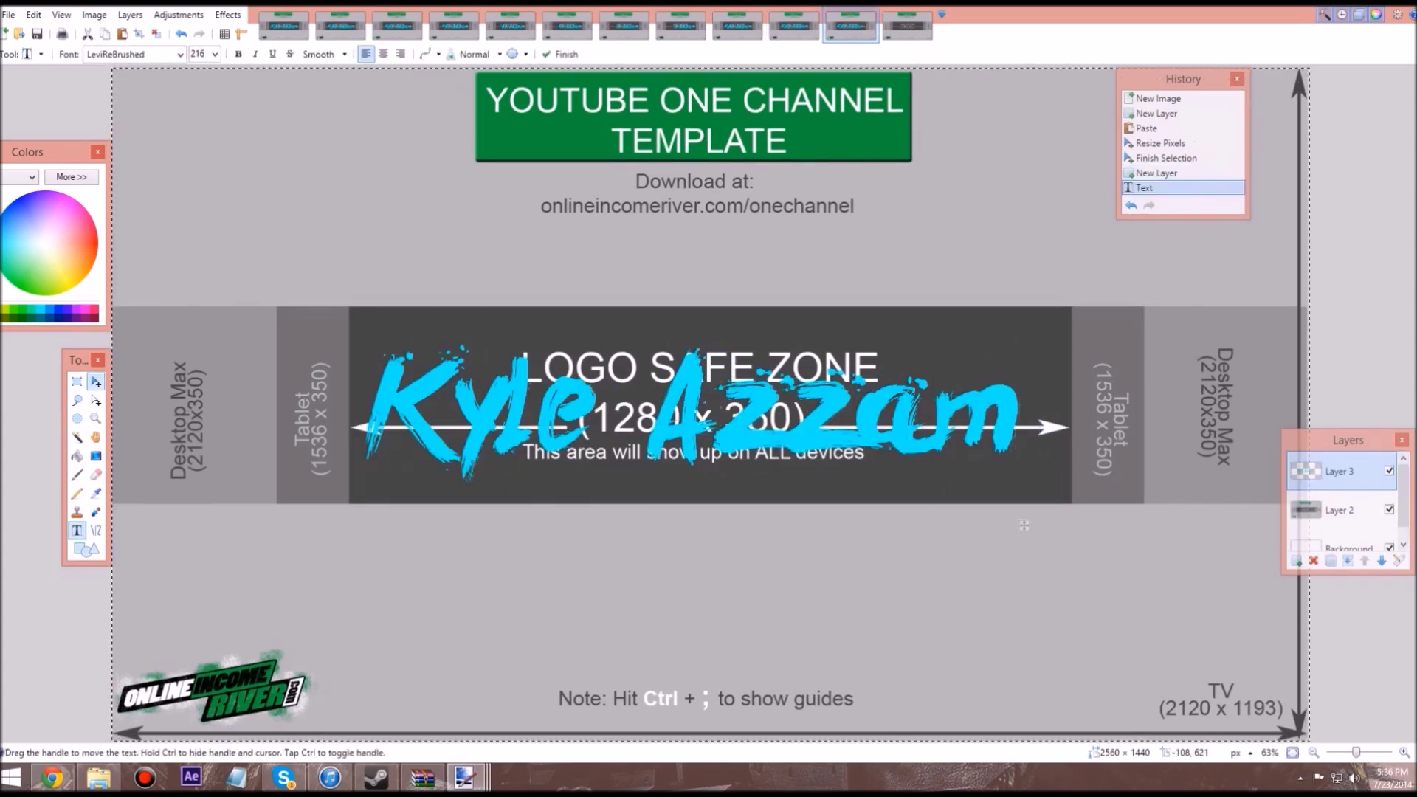
pyautogui.click(907, 26)
pyautogui.click(77, 530)
pyautogui.click(362, 423)
pyautogui.write('Kyle Azzam')
# Move the name text on the four newest images to the centre of the logo safe zone.
pyautogui.click(96, 381)
pyautogui.moveTo(664, 414); pyautogui.dragTo(693, 431)
pyautogui.click(850, 26)
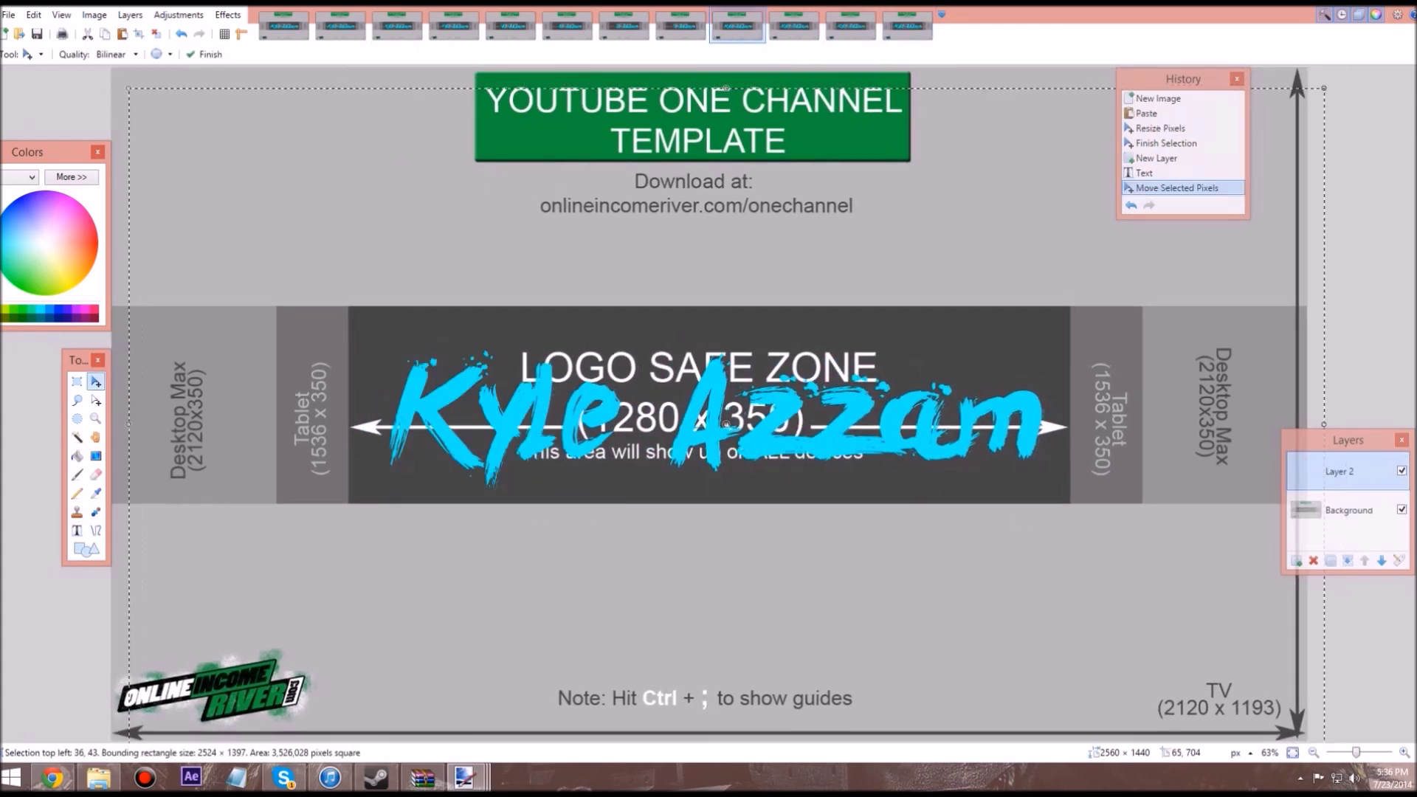
pyautogui.click(793, 26)
# Erase the name's first three letters and part of the fourth on the ninth image, and the whole first word on the tenth.
pyautogui.click(737, 26)
pyautogui.click(96, 474)
pyautogui.moveTo(413, 369)
pyautogui.mouseDown()
pyautogui.moveTo(502, 468)
pyautogui.moveTo(542, 413)
pyautogui.mouseUp()
pyautogui.click(793, 26)
pyautogui.moveTo(418, 362); pyautogui.dragTo(399, 417)
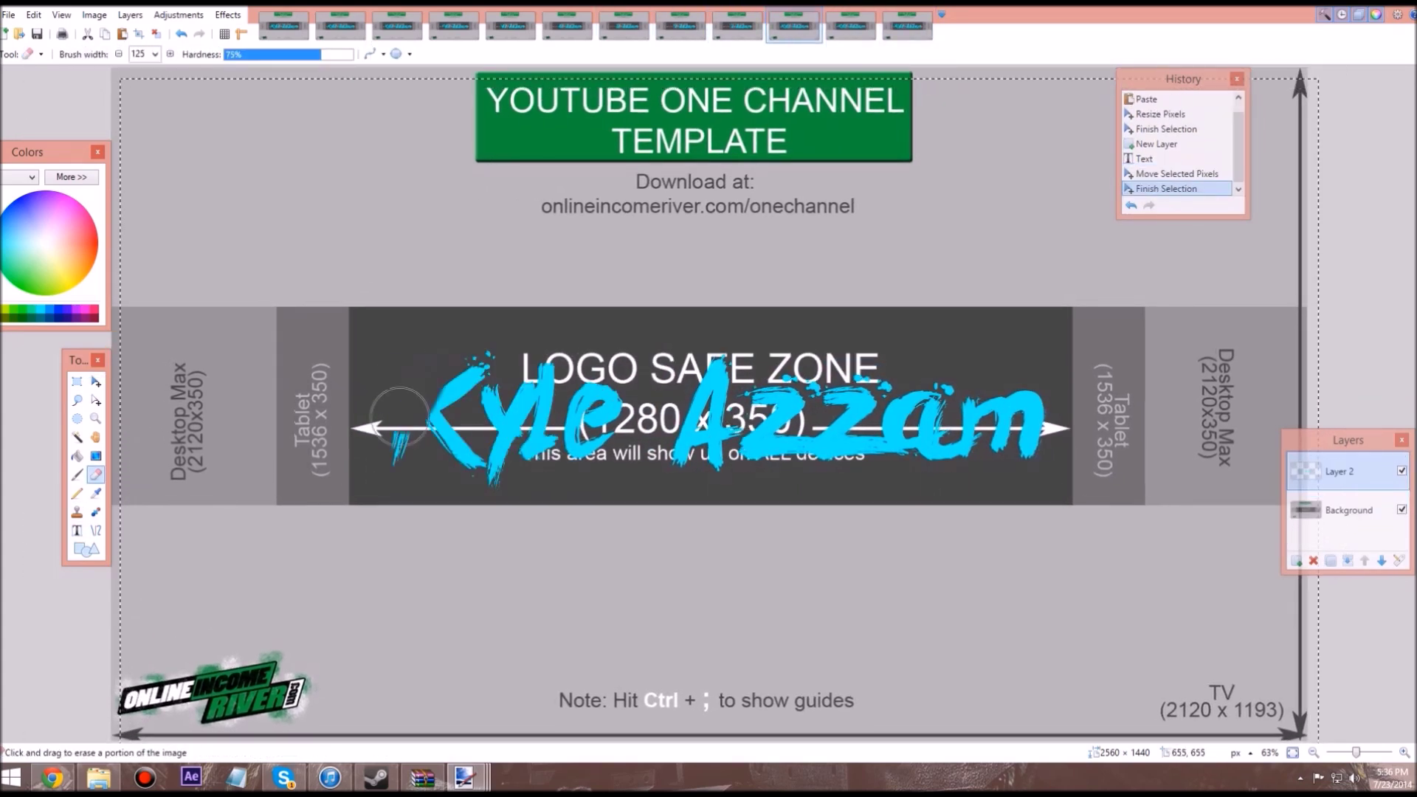
pyautogui.moveTo(588, 382); pyautogui.dragTo(590, 442)
# Erase the name's first word on the eleventh image, and that word plus the start of the second on the twelfth.
pyautogui.click(850, 26)
pyautogui.moveTo(417, 362); pyautogui.dragTo(626, 465)
pyautogui.click(907, 26)
pyautogui.click(696, 353)
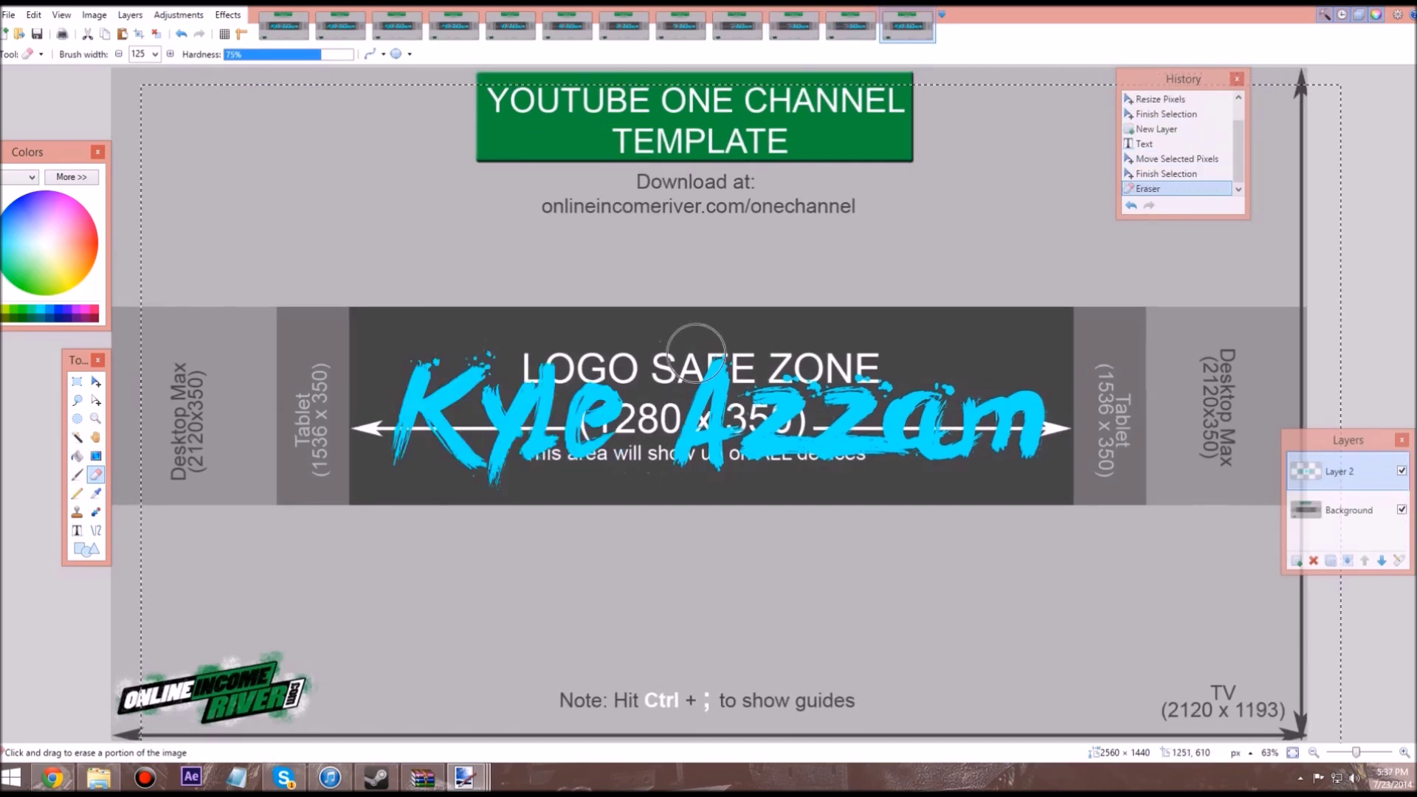
pyautogui.click(496, 436)
# Create another three blank 2560 × 1440 images for the remaining frames.
pyautogui.hotkey('ctrl', 'n')
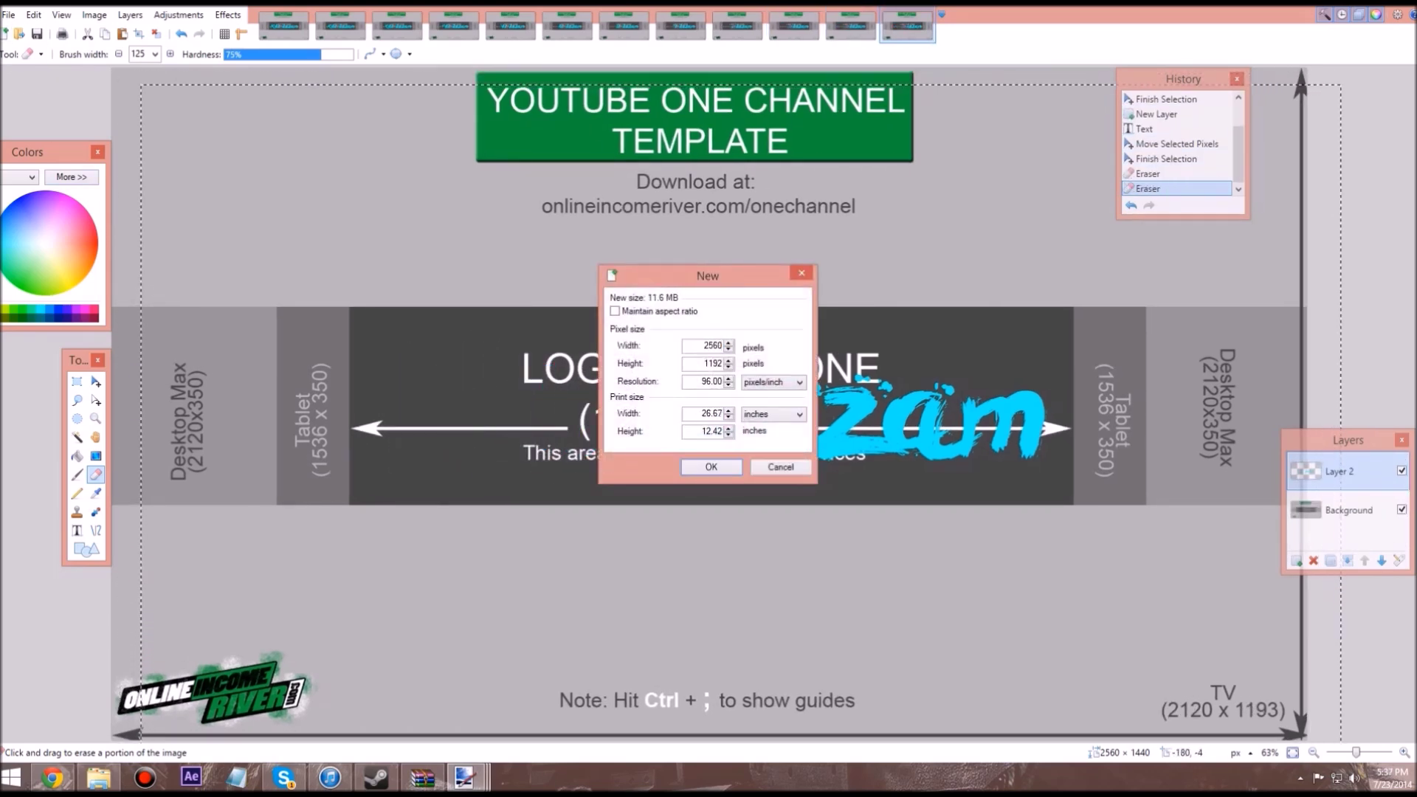
pyautogui.press('Return')
pyautogui.hotkey('ctrl', 'n')
pyautogui.press('Return')
pyautogui.hotkey('ctrl', 'n')
pyautogui.write('256')
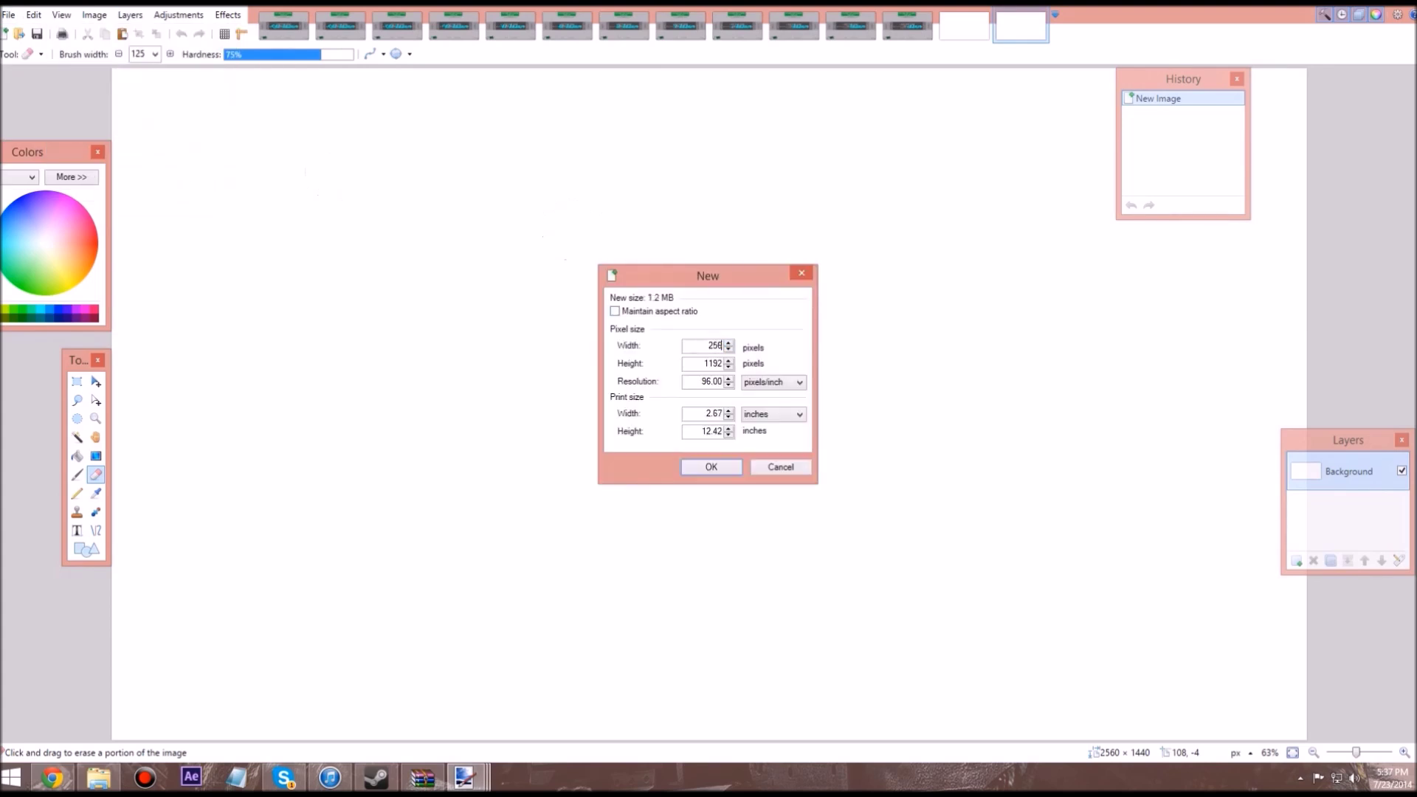
pyautogui.write('0')
pyautogui.press('Tab')
pyautogui.write('1440')
pyautogui.press('Return')
# Paste the template into the new blank images, starting with the thirteenth, and scale it to fill the canvas.
pyautogui.click(964, 26)
pyautogui.hotkey('ctrl', 'v')
pyautogui.moveTo(1101, 624); pyautogui.dragTo(1306, 739)
pyautogui.click(1020, 26)
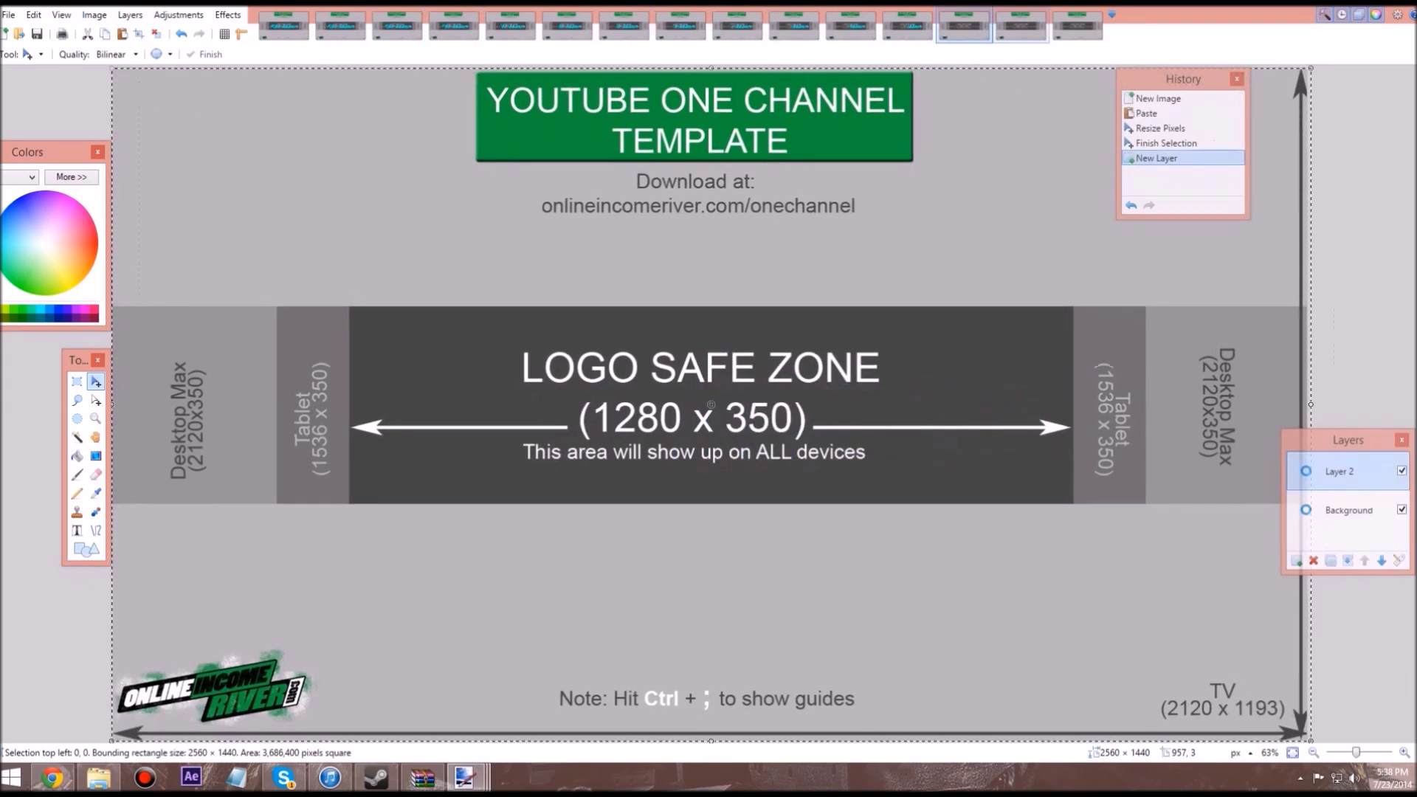
# Enter the full-name text on the new layers of the remaining template copies.
pyautogui.write('Ky')
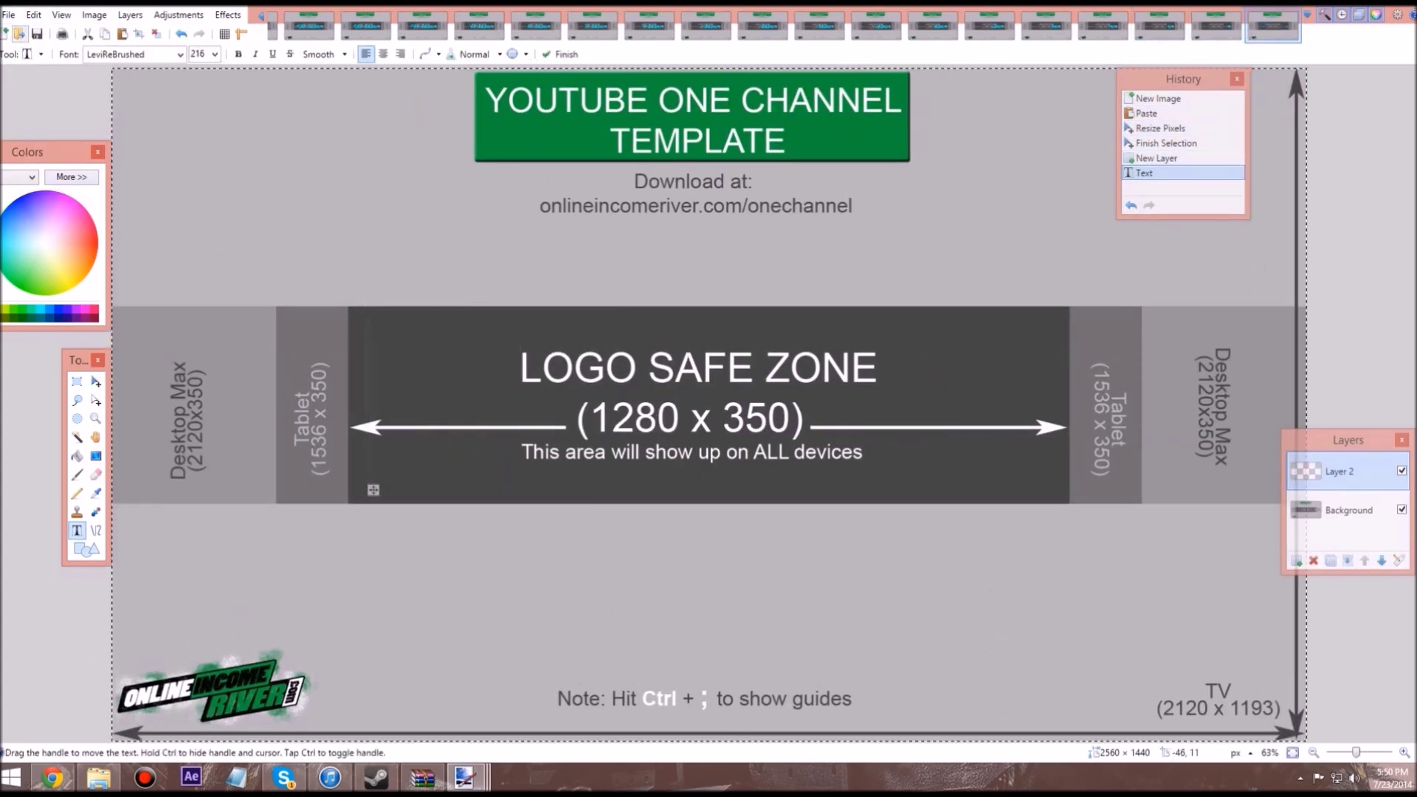
pyautogui.press('m')
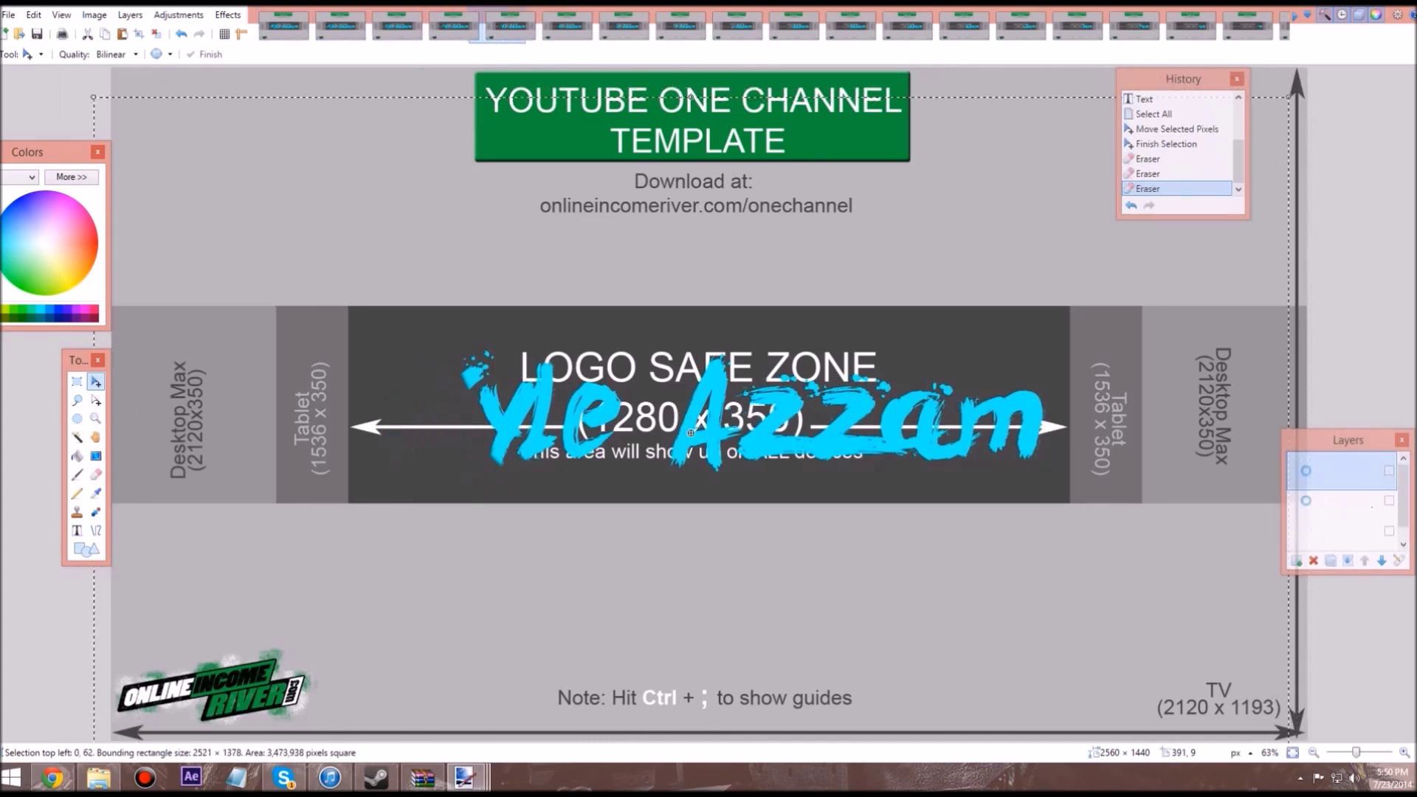
# Go through the frames in order to check how the name text is progressively erased.
pyautogui.click(567, 26)
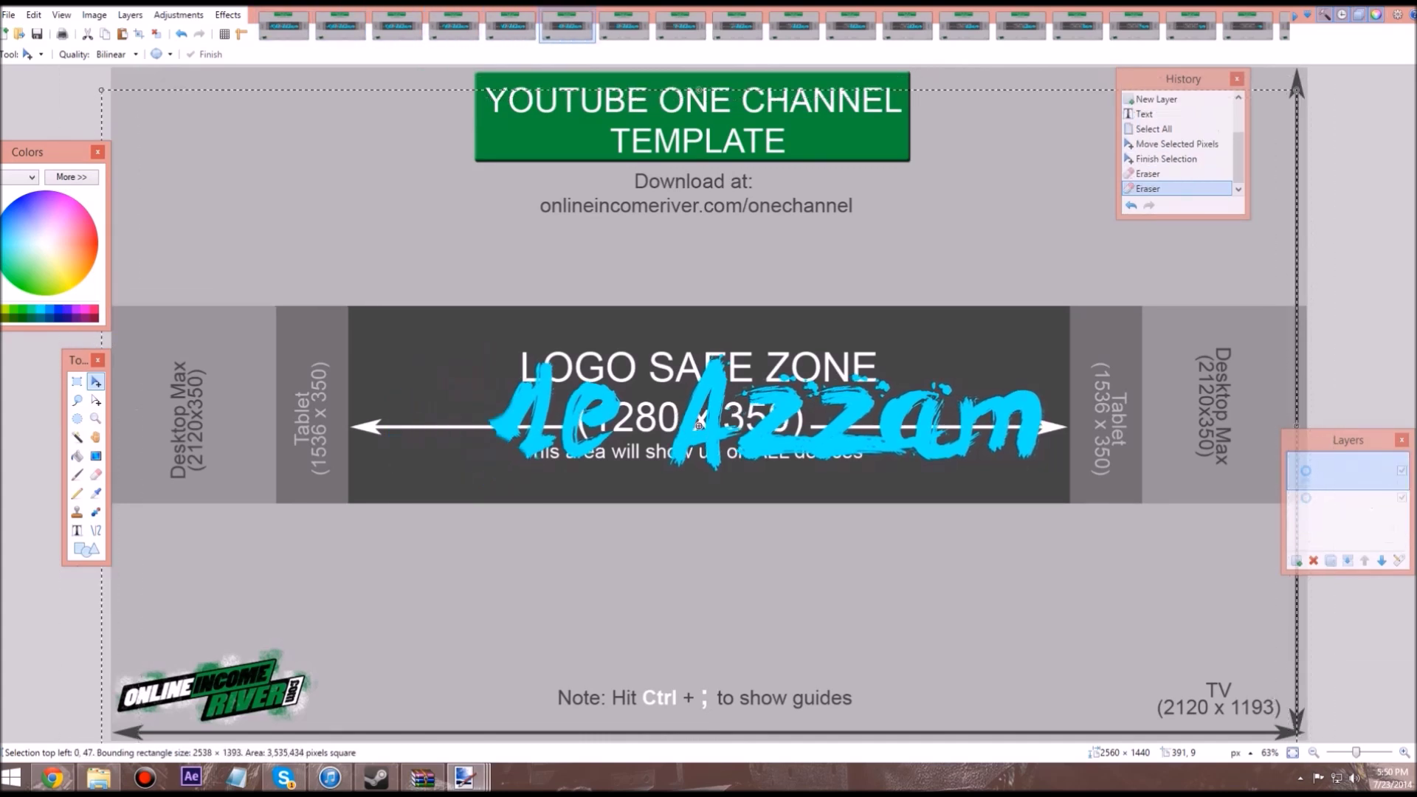
pyautogui.click(624, 26)
pyautogui.click(681, 27)
pyautogui.click(738, 27)
pyautogui.hotkey('ctrl', 'Tab')
pyautogui.hotkey('ctrl', 'Tab')
pyautogui.hotkey('ctrl', 'Tab')
pyautogui.hotkey('ctrl', 'Tab')
pyautogui.hotkey('ctrl', 'Tab')
pyautogui.hotkey('ctrl', 'Tab')
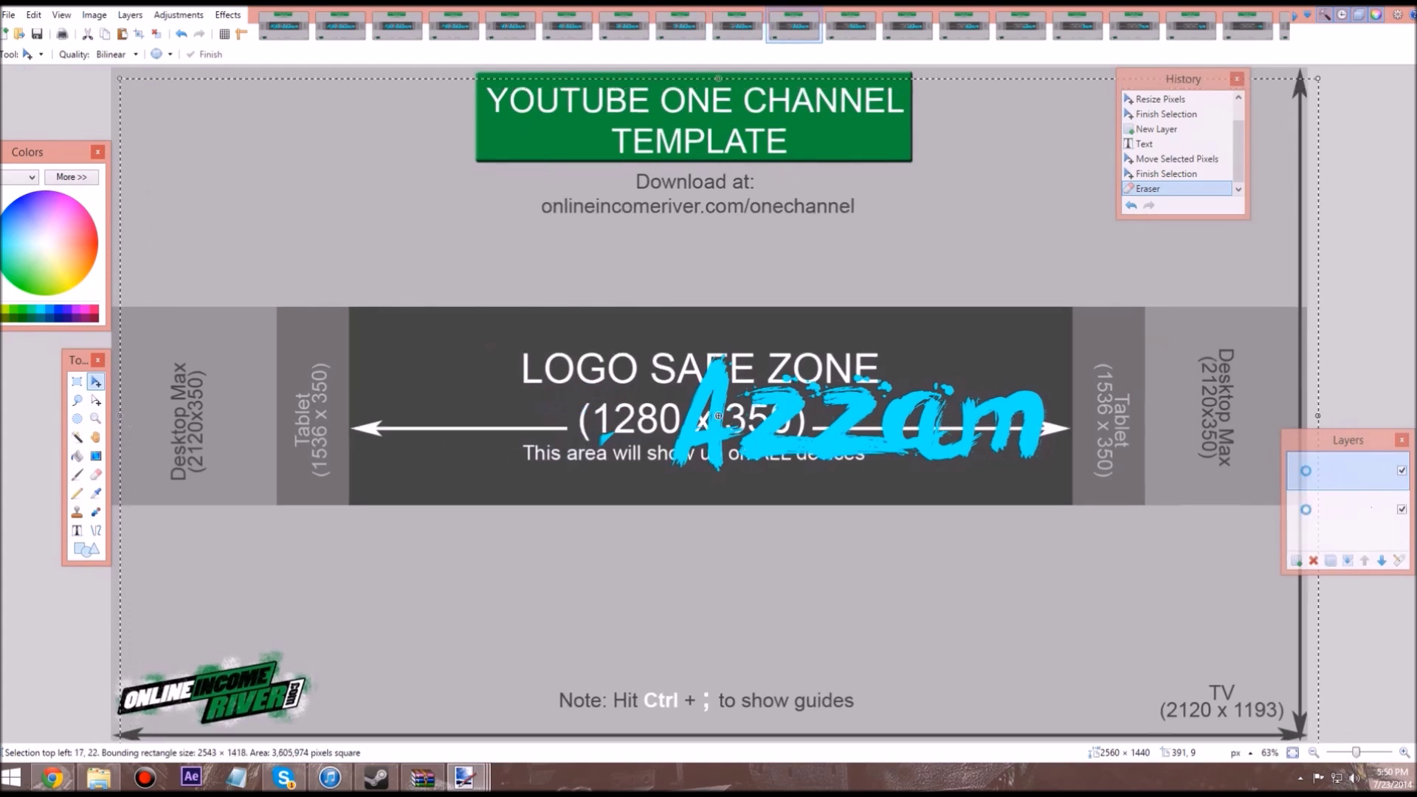
pyautogui.hotkey('ctrl', 'Tab')
pyautogui.hotkey('ctrl', 'Tab')
pyautogui.hotkey('ctrl', 'Tab')
pyautogui.hotkey('ctrl', 'Tab')
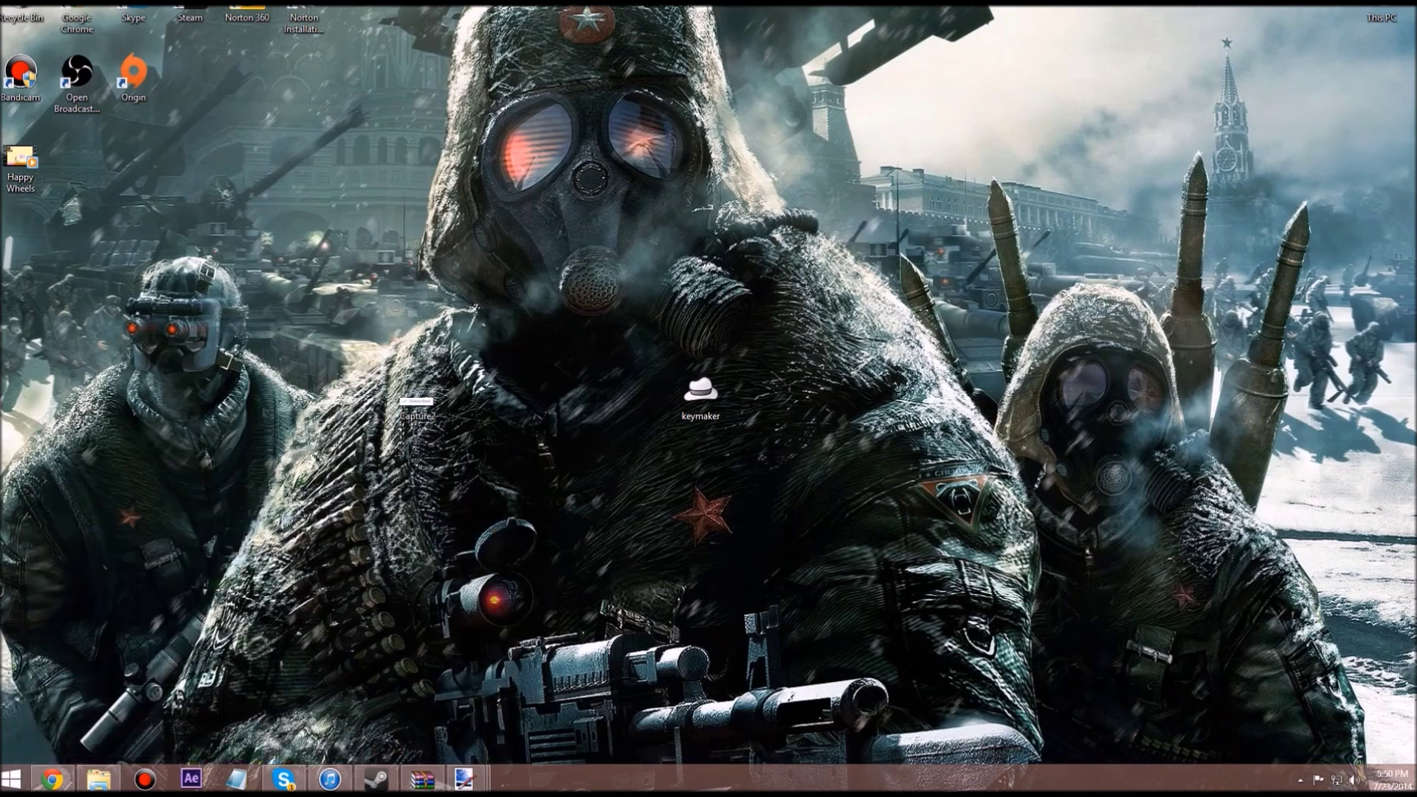
# Create a desktop folder named gif banner and move it clear of the neighbouring capture icon.
pyautogui.rightClick(331, 376)
pyautogui.moveTo(435, 516)
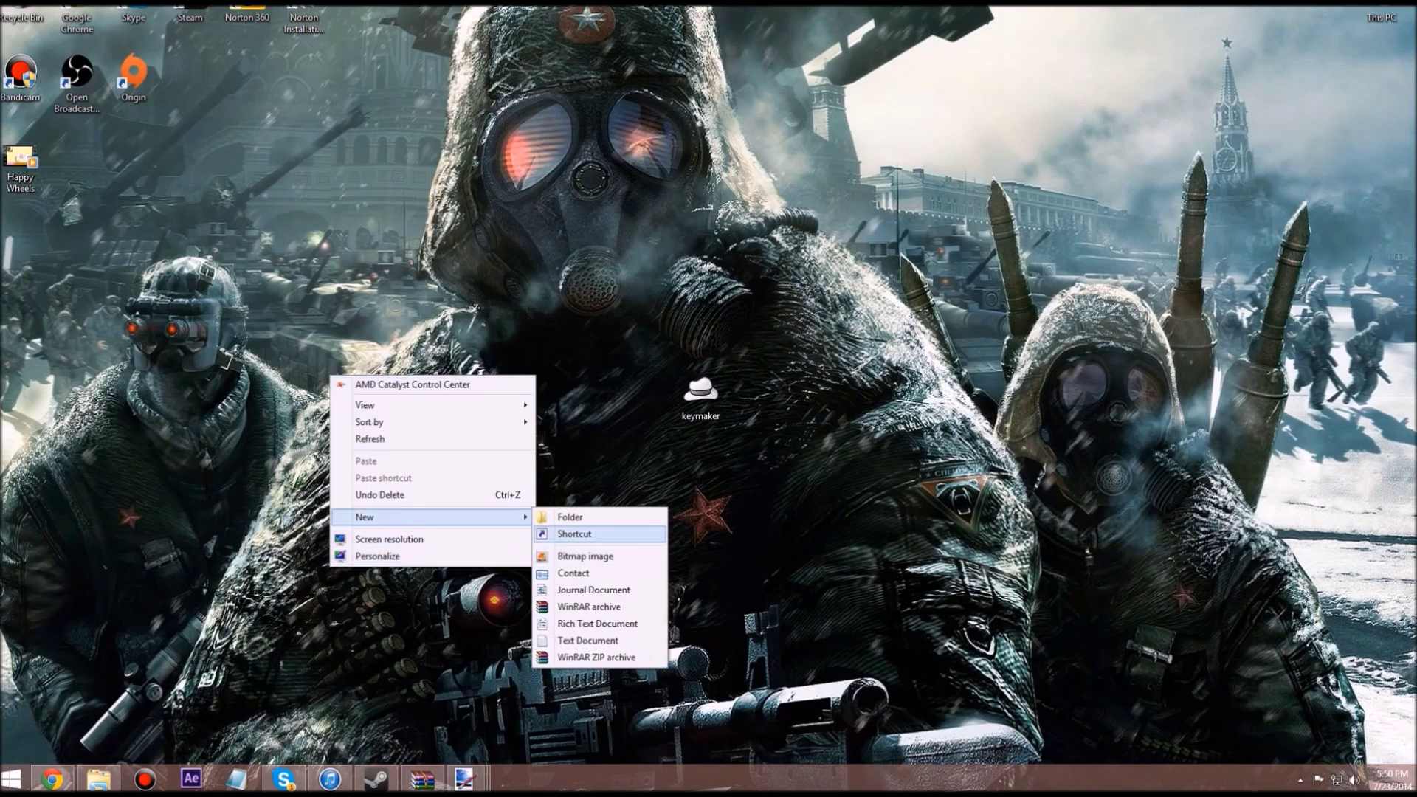
pyautogui.click(570, 516)
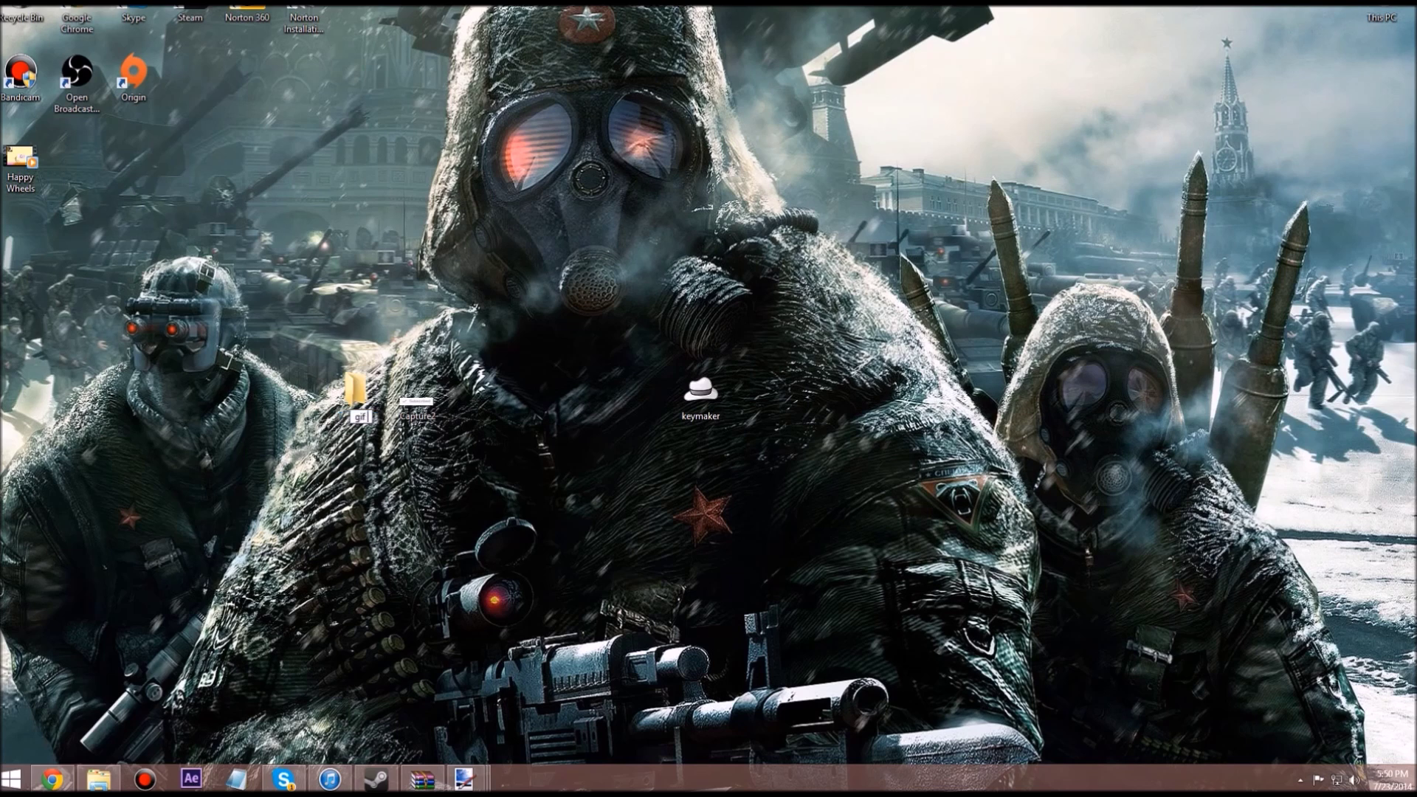
pyautogui.press('Return')
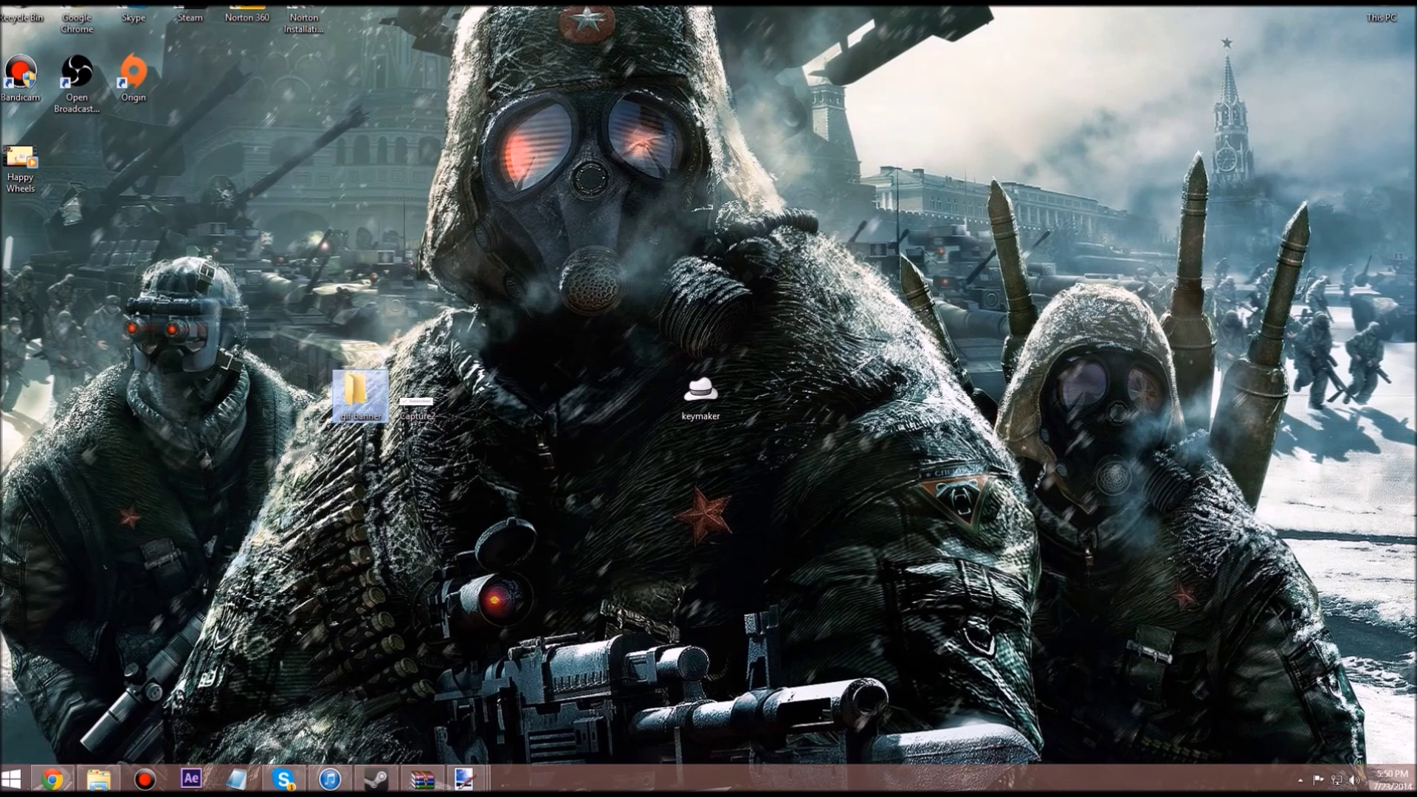
pyautogui.moveTo(357, 390); pyautogui.dragTo(235, 373)
# Switch back to the first untitled image in paint.net and open the file commands.
pyautogui.click(466, 778)
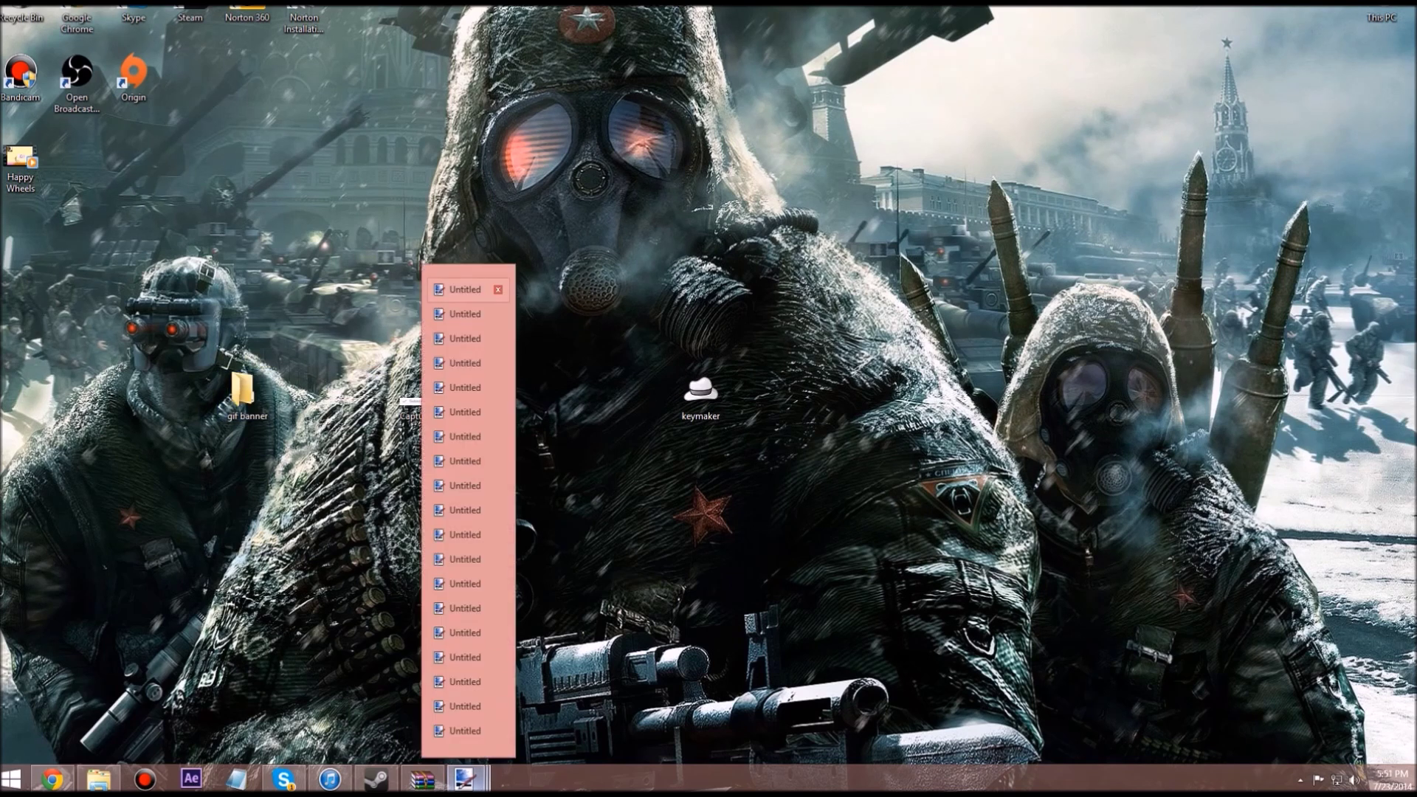
pyautogui.click(465, 289)
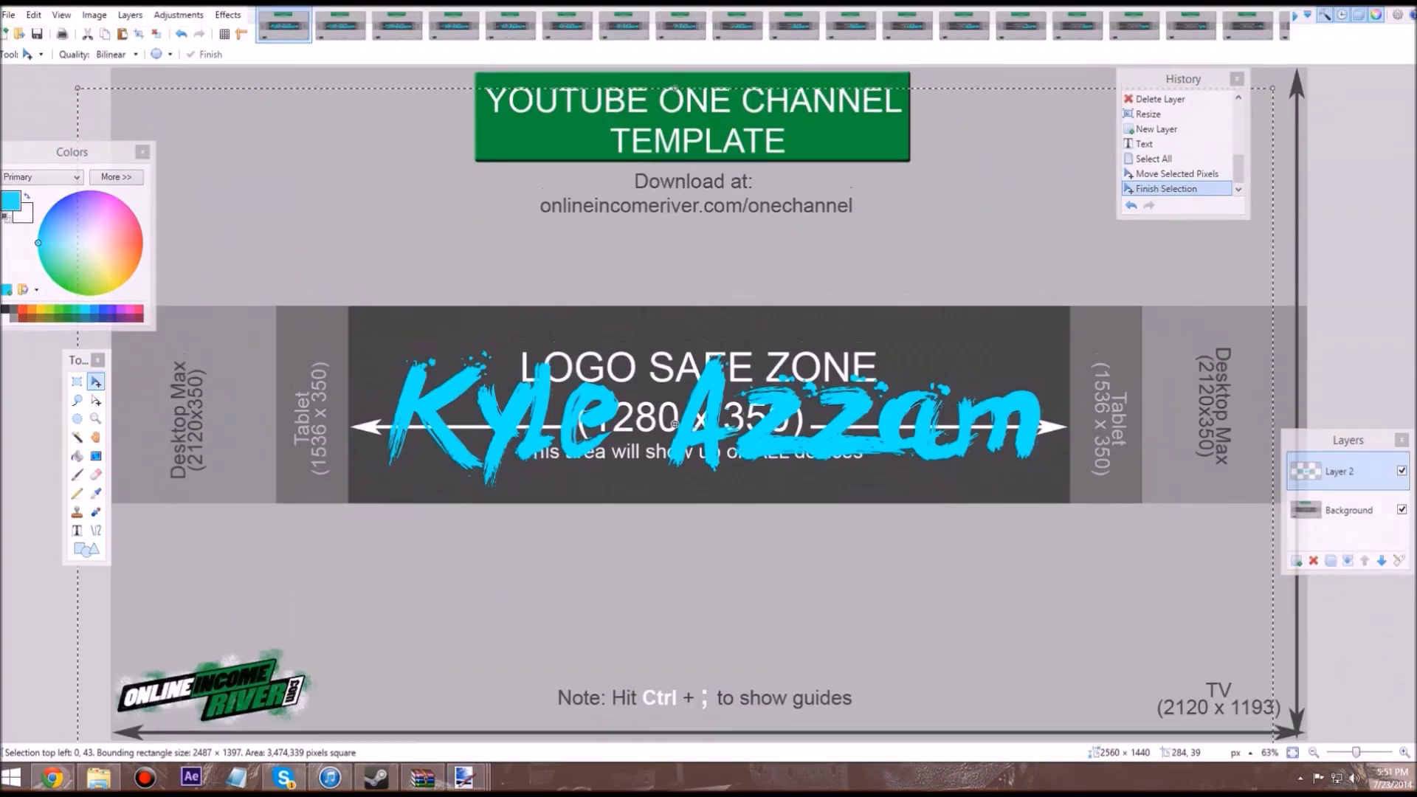
pyautogui.click(8, 15)
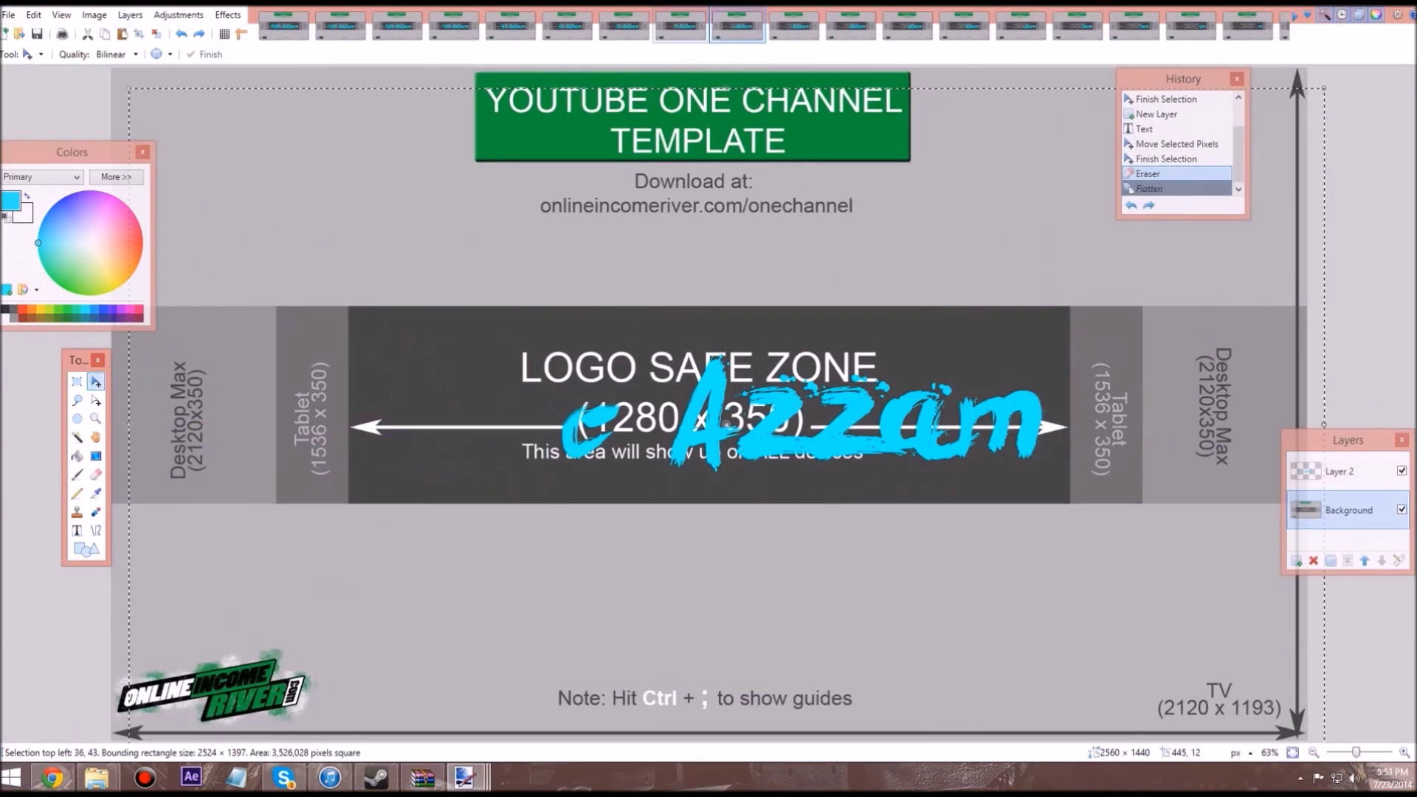
# Undo the flattening in each remaining frame back to the first image so the name text is on its own layer again.
pyautogui.click(680, 27)
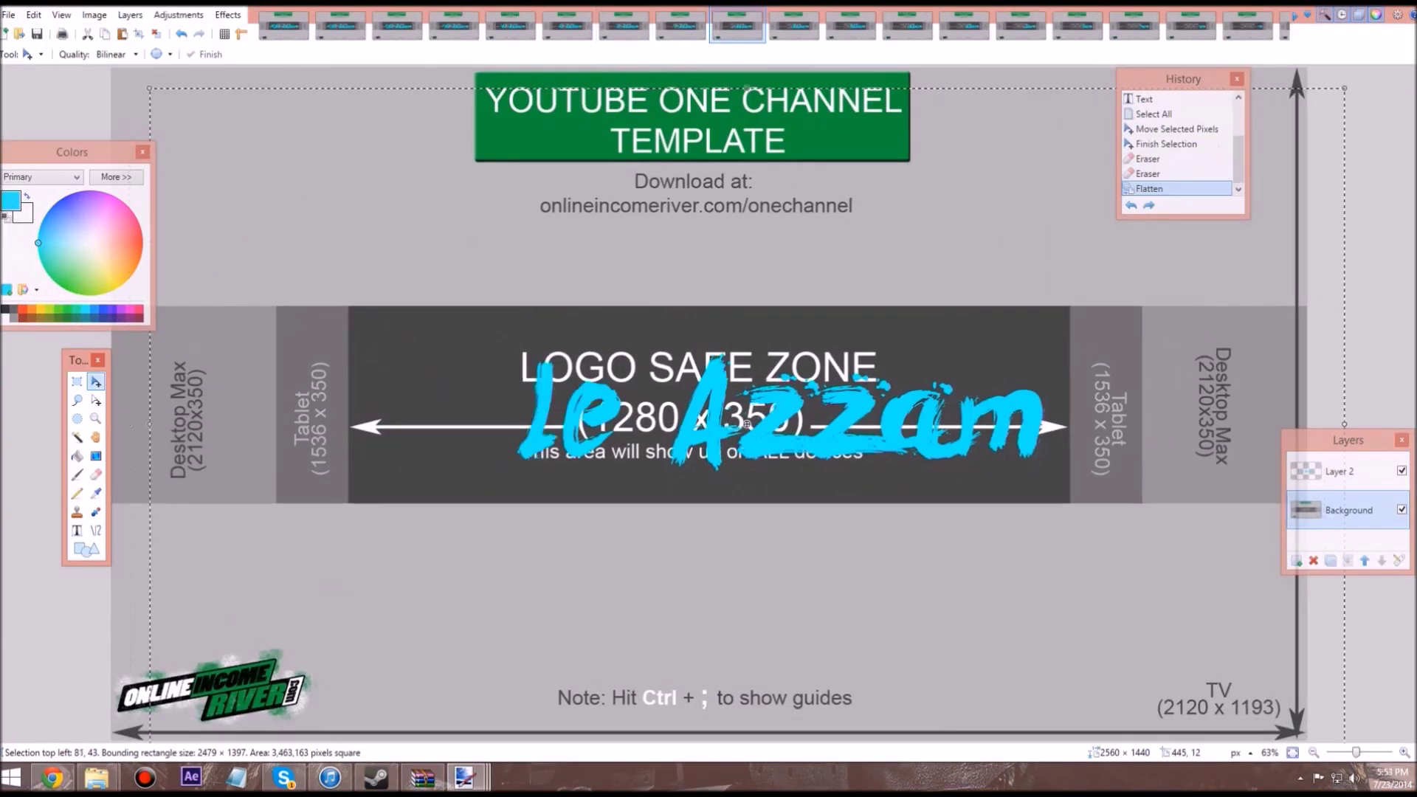
pyautogui.click(623, 26)
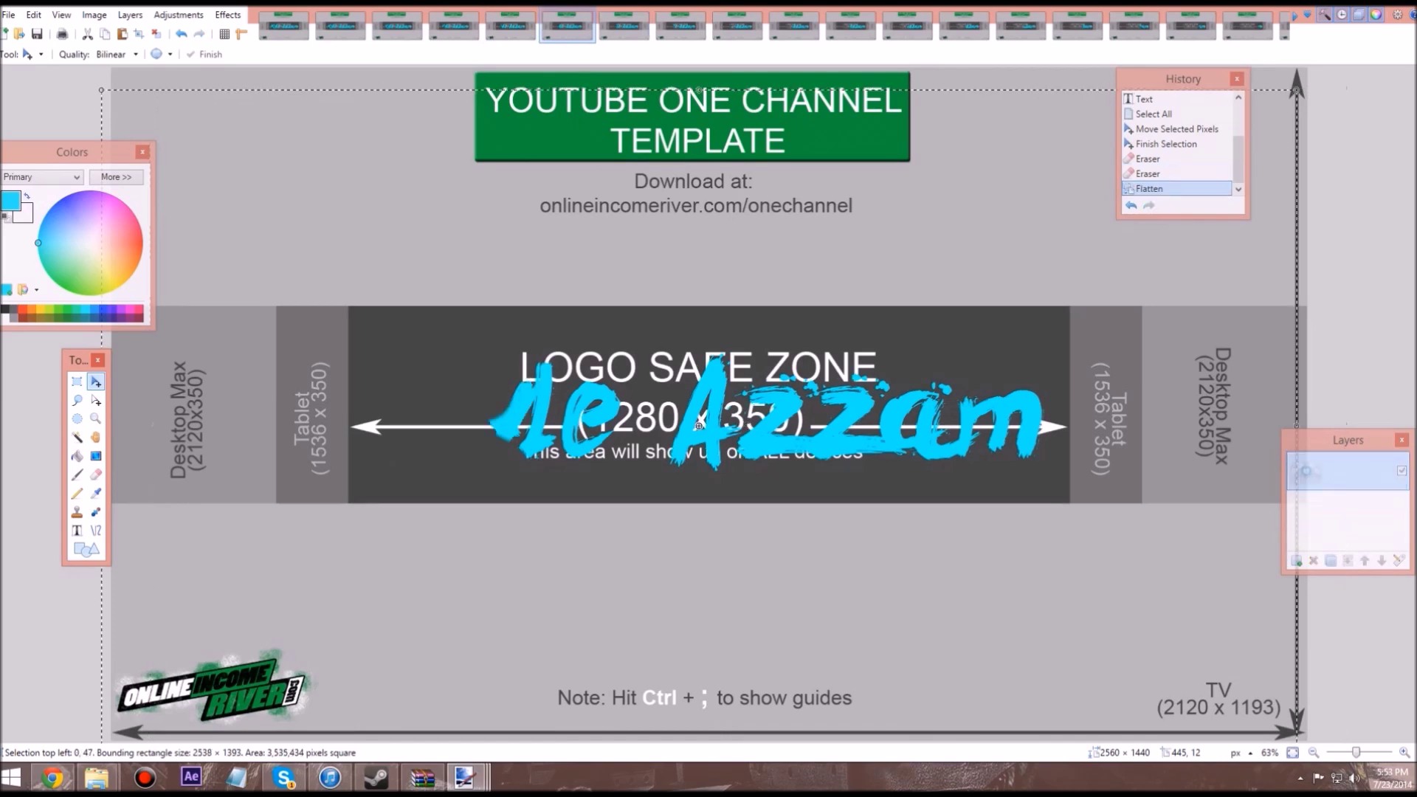
pyautogui.hotkey('ctrl', 'shift', 'Tab')
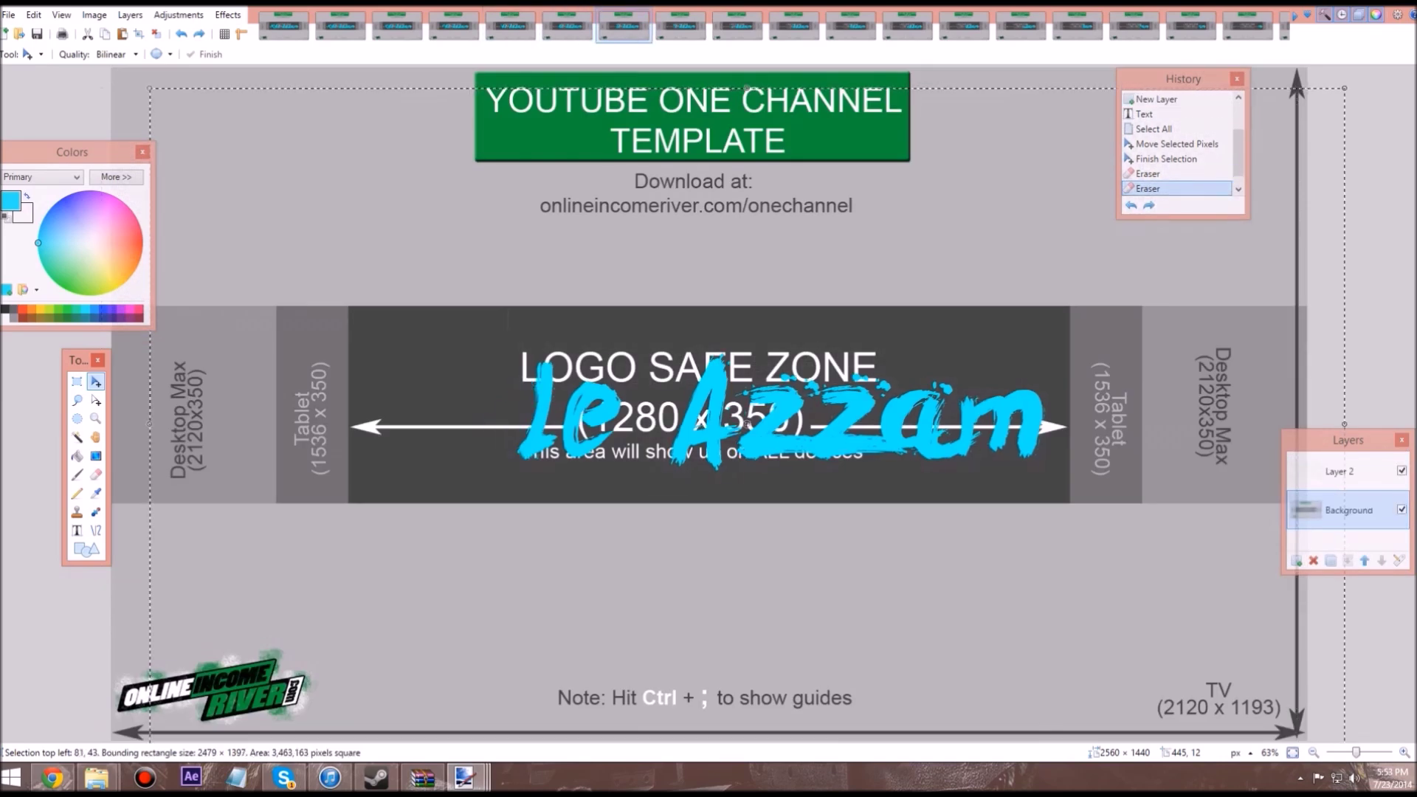
pyautogui.hotkey('ctrl', 'shift', 'Tab')
pyautogui.hotkey('ctrl', 'shift', 'Tab')
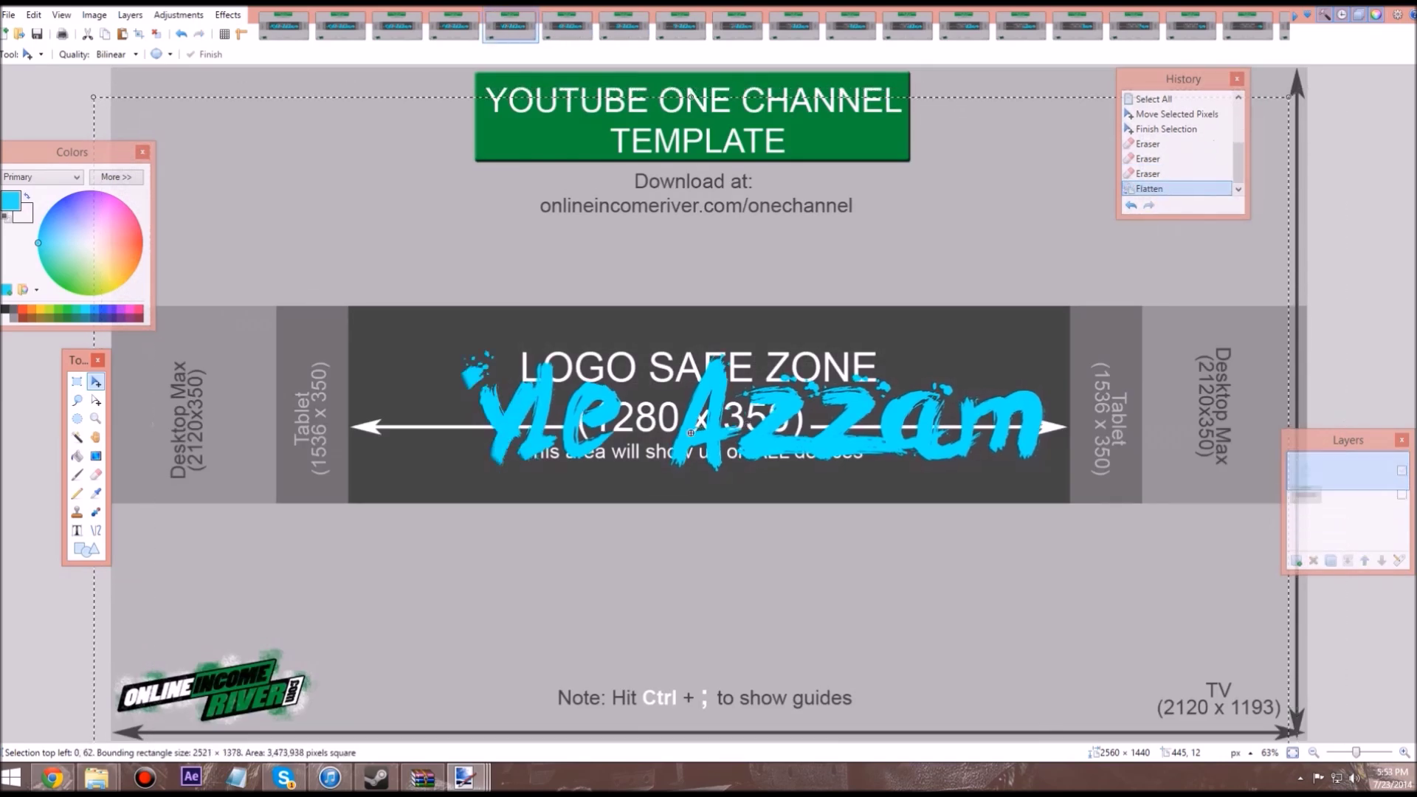
pyautogui.hotkey('ctrl', 'z')
pyautogui.click(454, 26)
pyautogui.hotkey('ctrl', 'z')
pyautogui.hotkey('ctrl', 'shift', 'Tab')
pyautogui.hotkey('ctrl', 'shift', 'Tab')
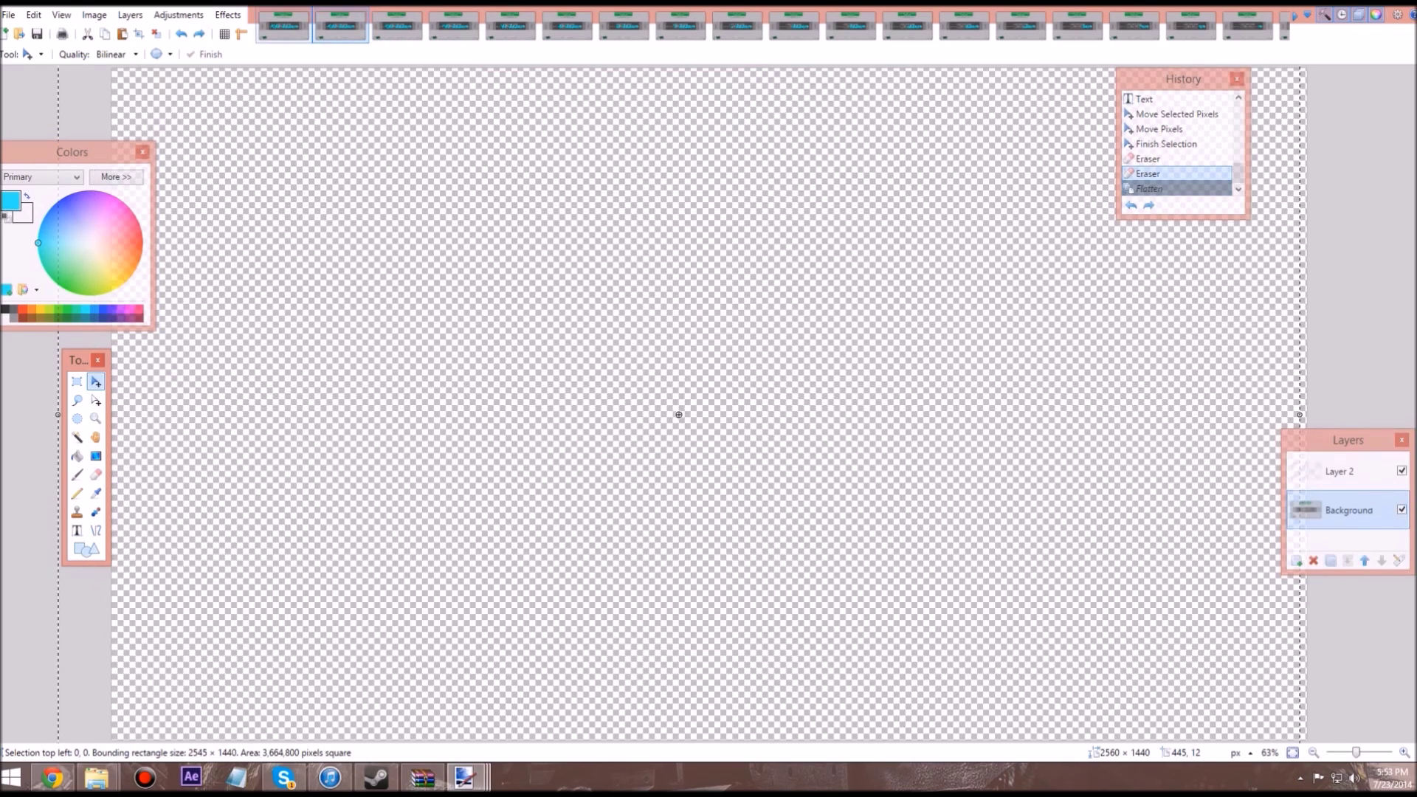
pyautogui.click(283, 26)
pyautogui.hotkey('ctrl', 'z')
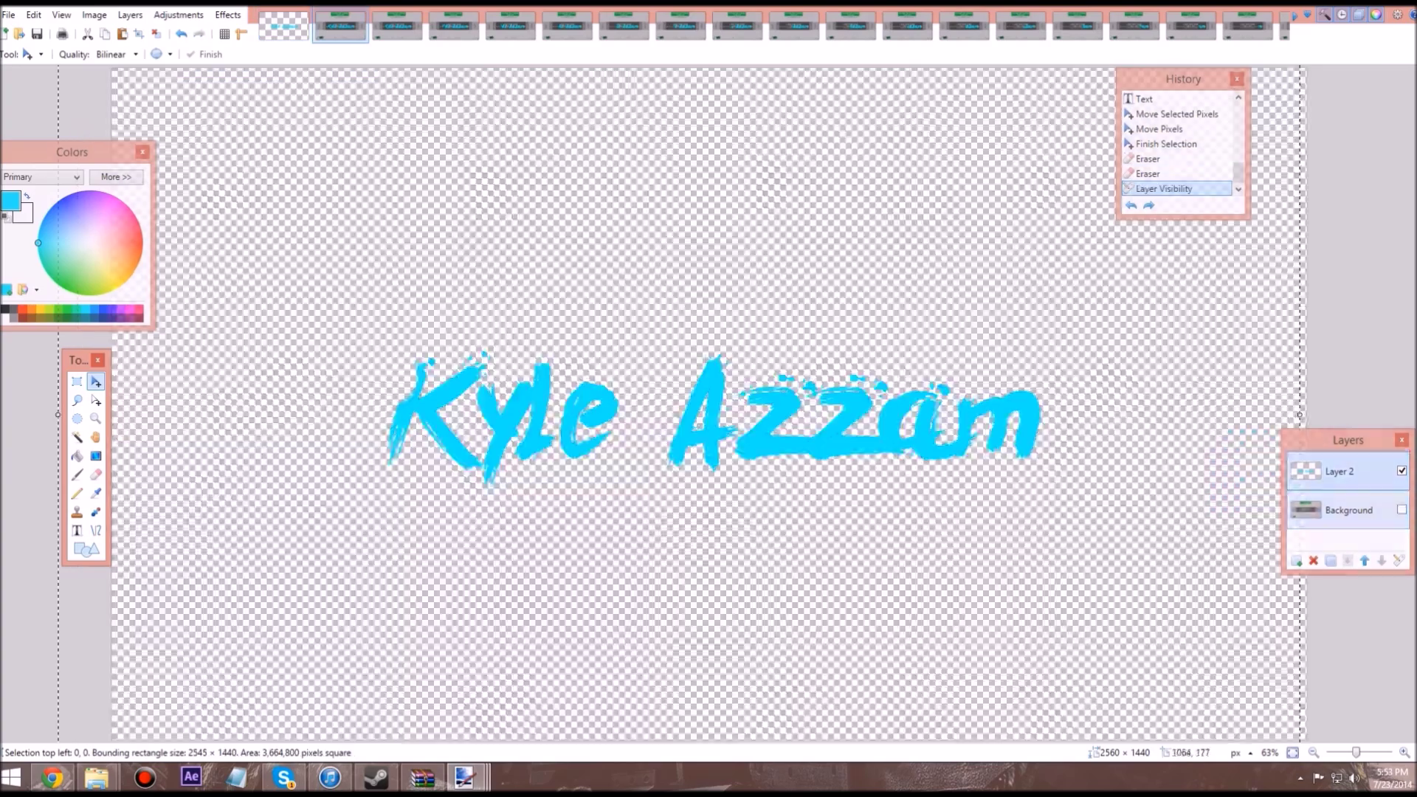
# Hide the Background layer in every frame, leaving only the name text on transparency.
pyautogui.hotkey('ctrl', 'Tab')
pyautogui.click(1402, 510)
pyautogui.hotkey('ctrl', 'Tab')
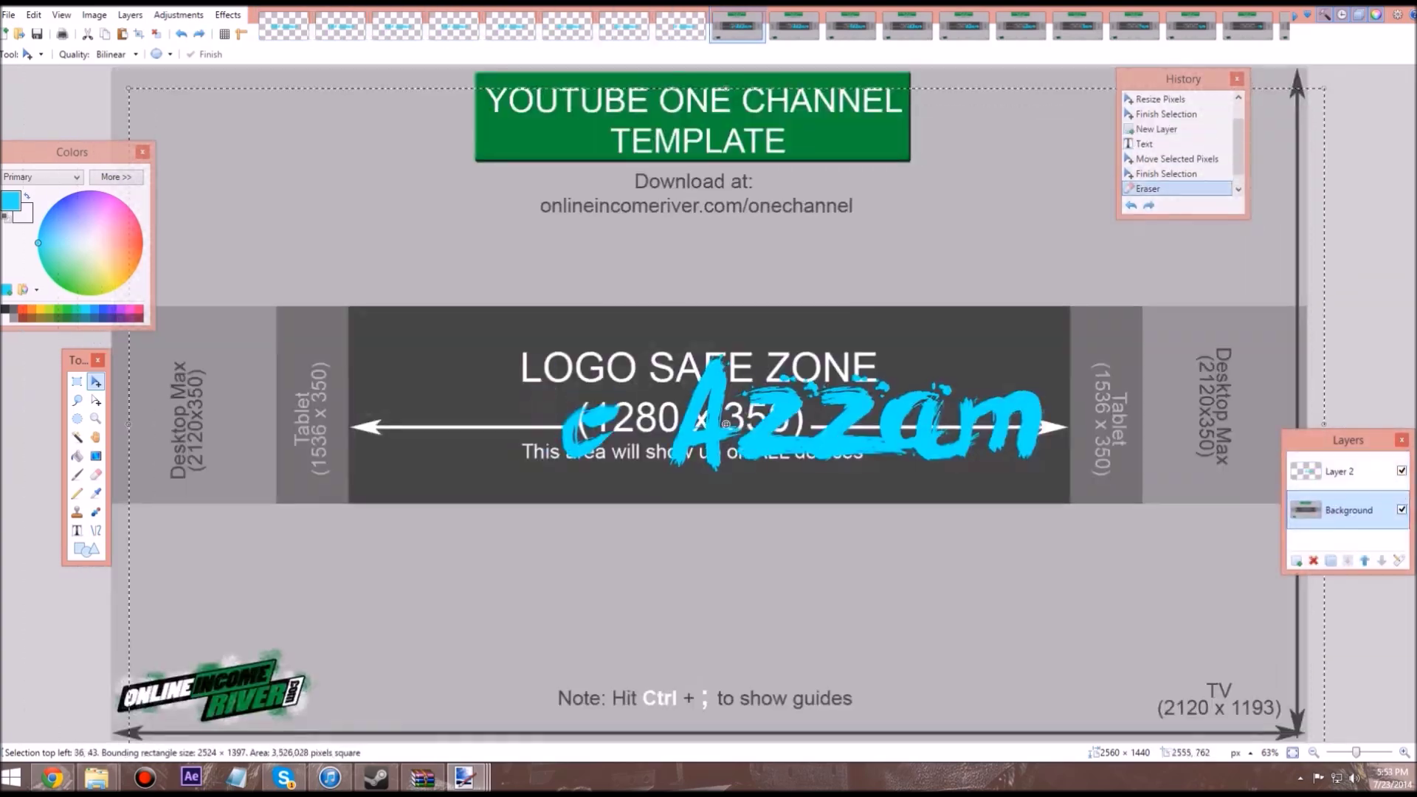
pyautogui.click(1401, 510)
pyautogui.hotkey('ctrl', 'Tab')
pyautogui.click(1388, 510)
pyautogui.hotkey('ctrl', 'Tab')
pyautogui.click(1389, 510)
pyautogui.hotkey('ctrl', 'shift', 'Tab')
pyautogui.hotkey('ctrl', 'shift', 'Tab')
pyautogui.hotkey('ctrl', 'shift', 'Tab')
pyautogui.hotkey('ctrl', 'shift', 'Tab')
pyautogui.hotkey('ctrl', 'shift', 'Tab')
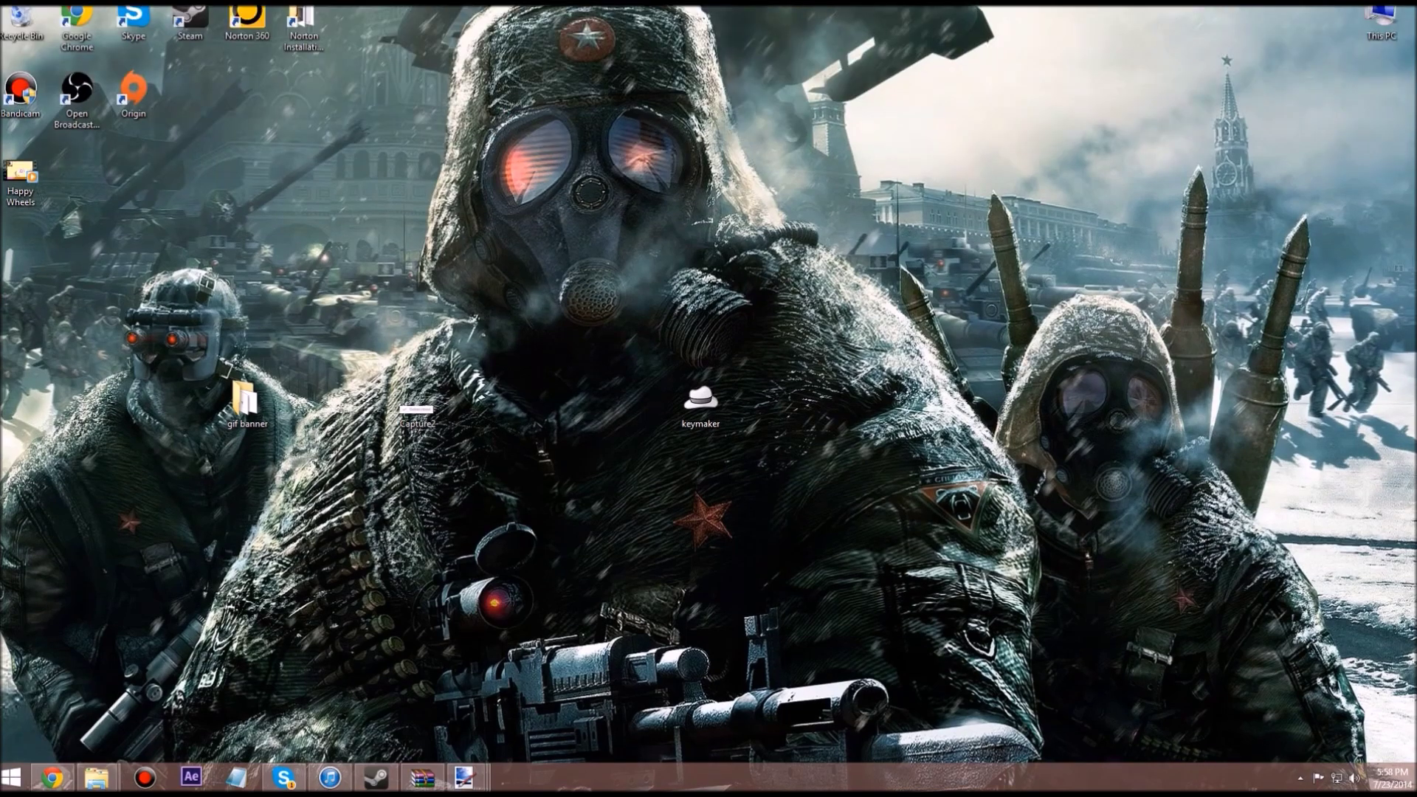
# Launch UnFREEz from the unfreez.zip archive in WinRAR and bring up the gif banner folder in File Explorer.
pyautogui.click(423, 777)
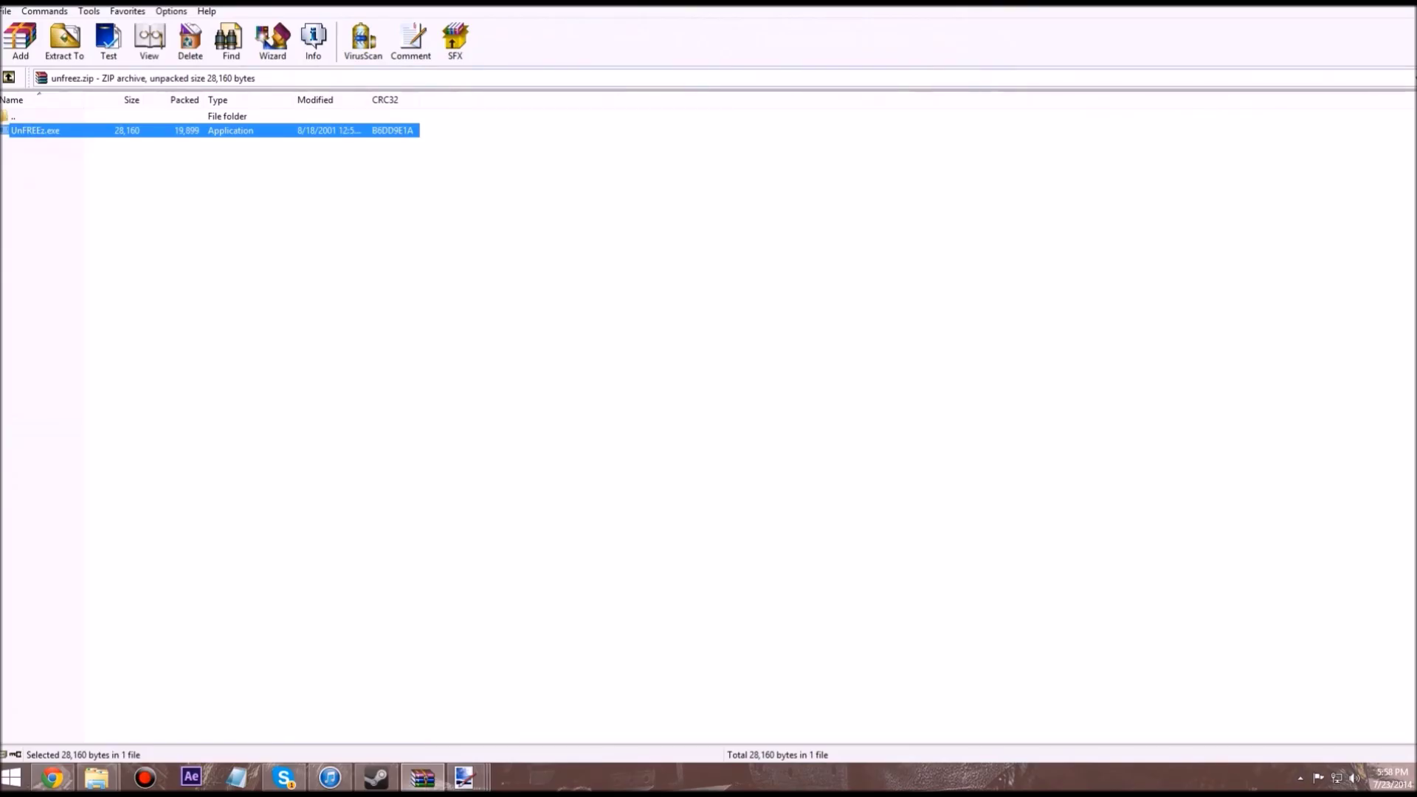
pyautogui.press('Return')
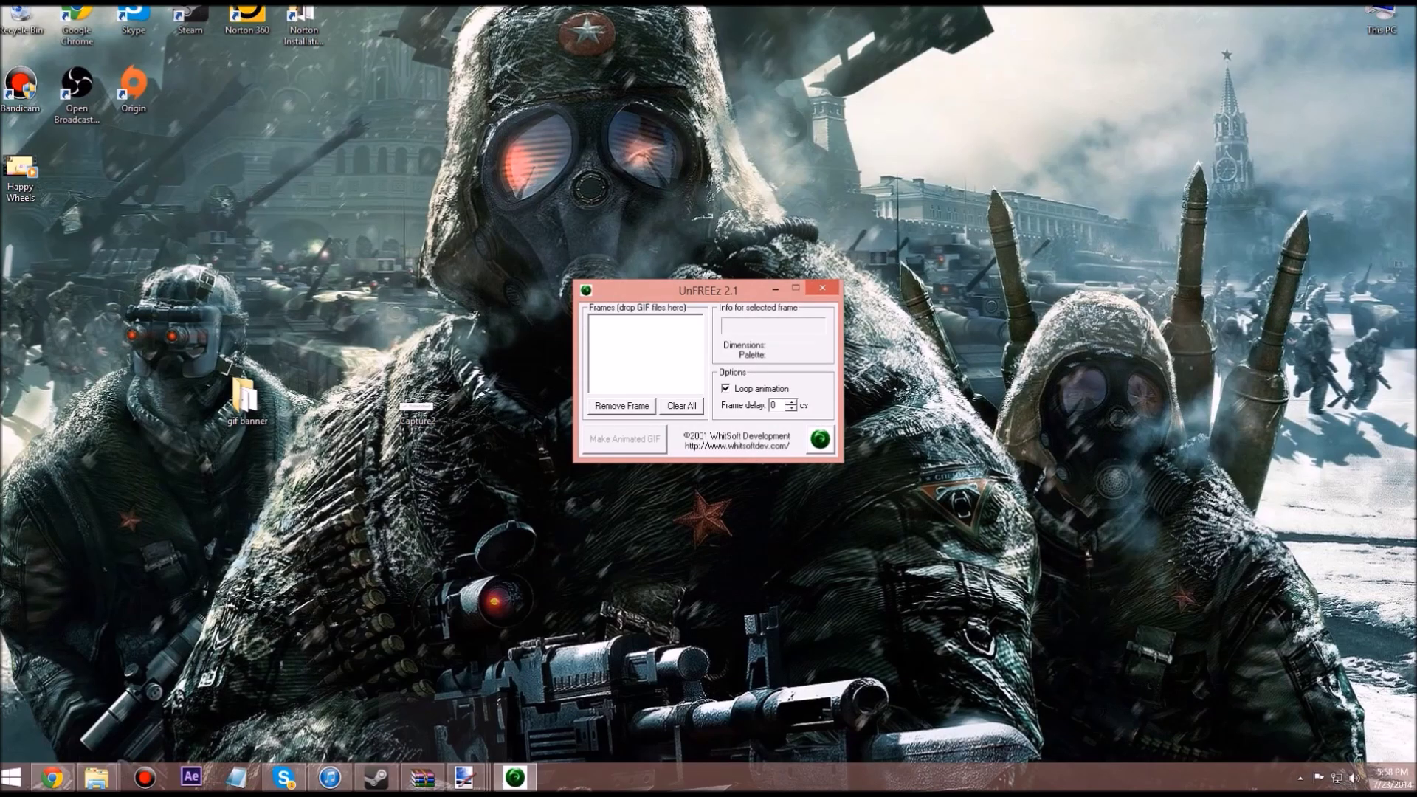
pyautogui.doubleClick(243, 399)
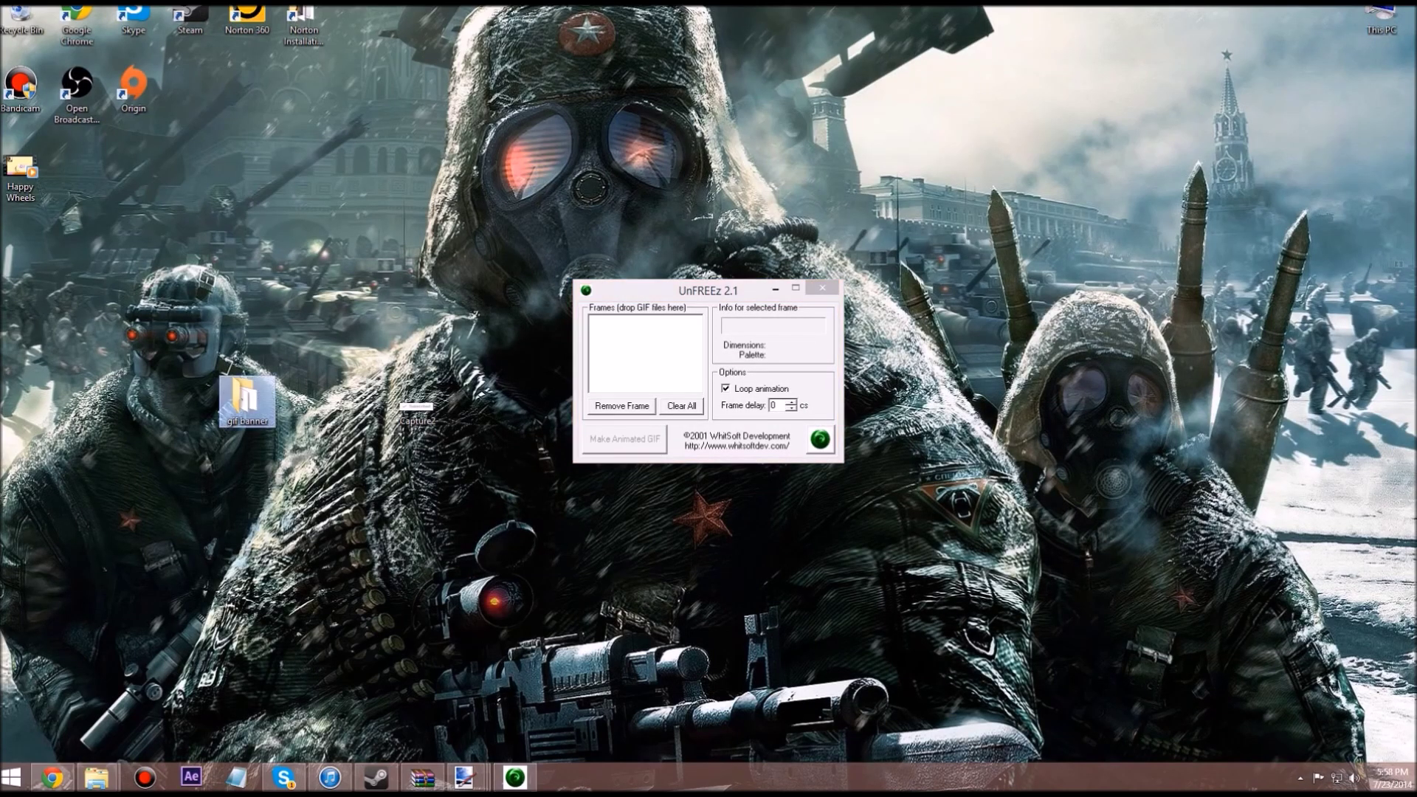
pyautogui.moveTo(97, 777)
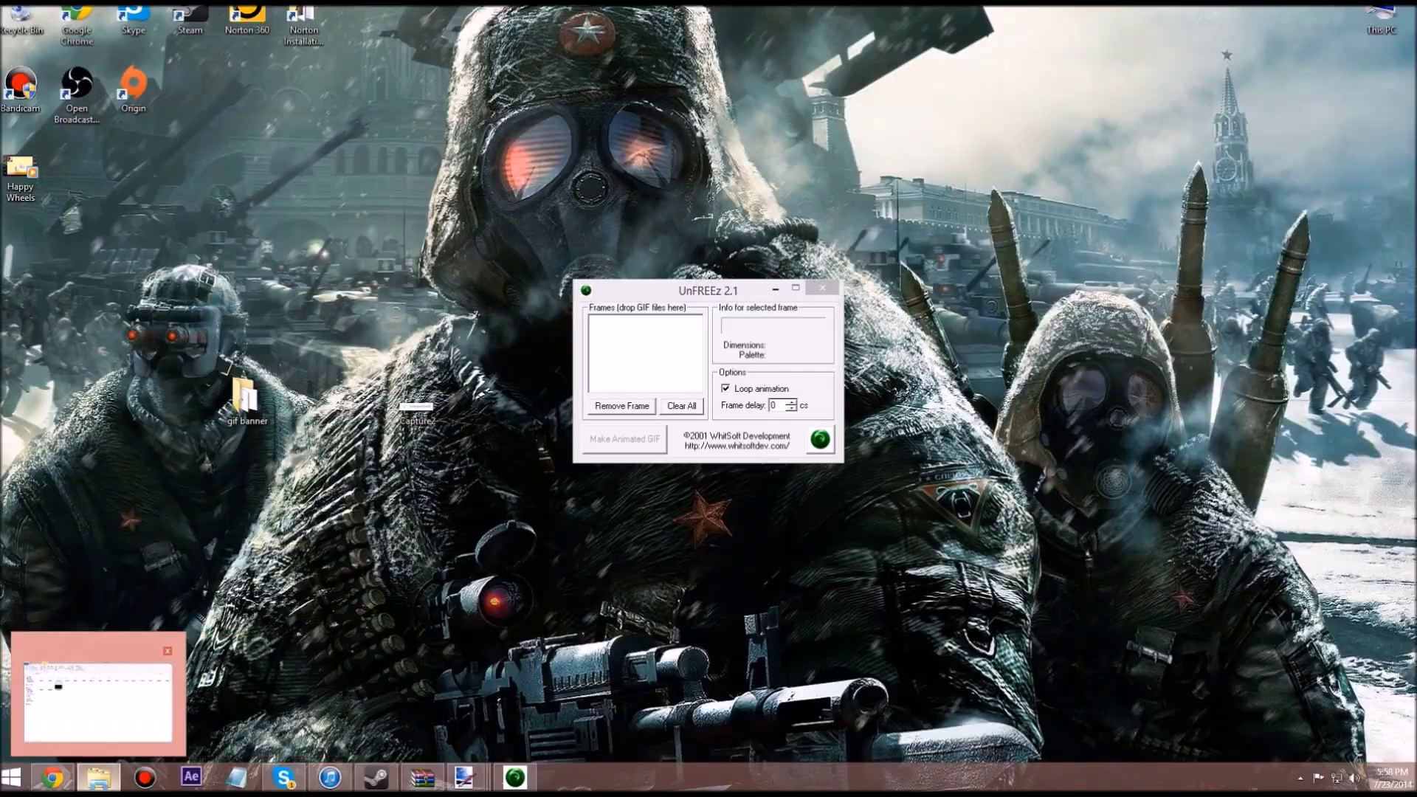
pyautogui.click(251, 701)
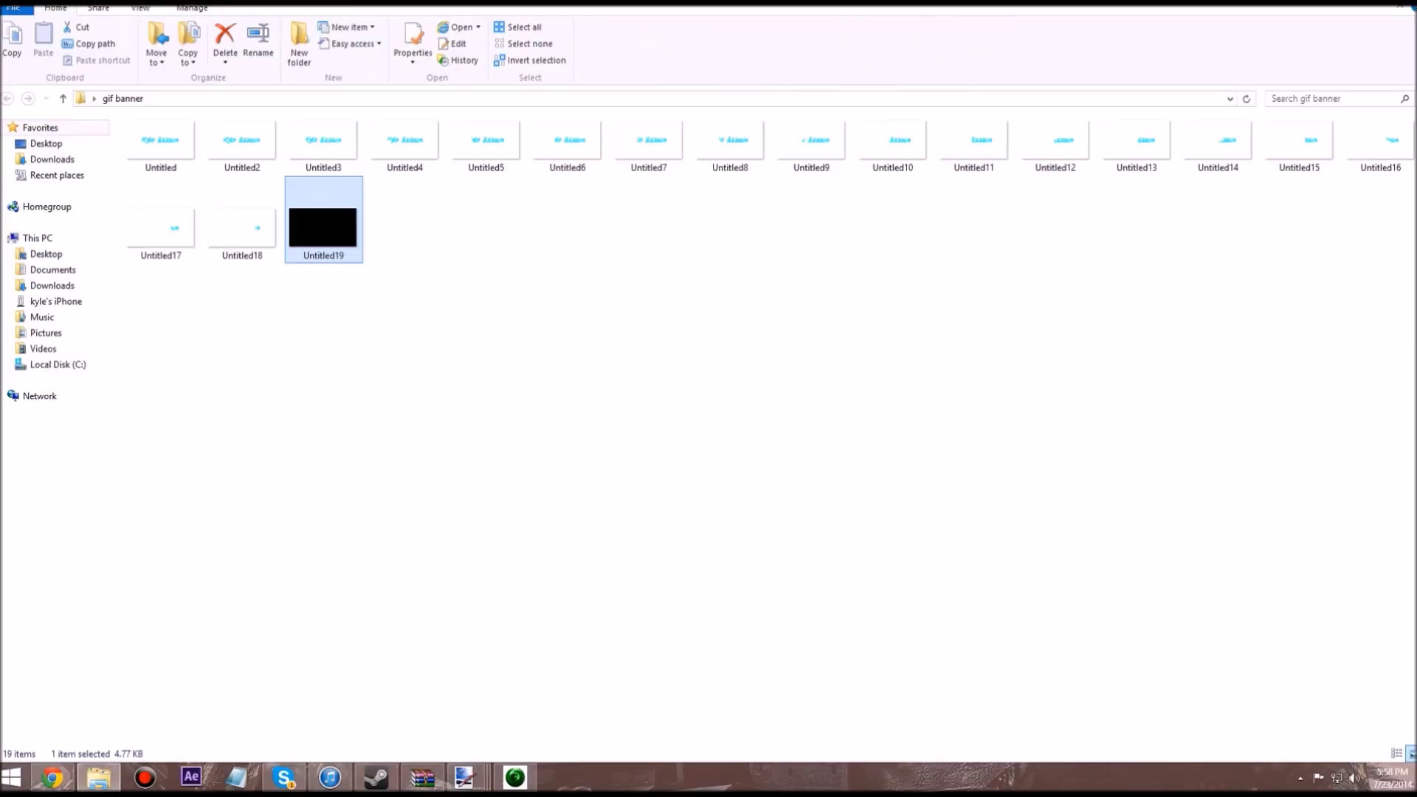
# Shrink the gif banner folder window beside UnFREEz and add all its frame images to the UnFREEz frame list.
pyautogui.moveTo(775, 9); pyautogui.dragTo(1012, 453)
pyautogui.moveTo(777, 752); pyautogui.dragTo(673, 602)
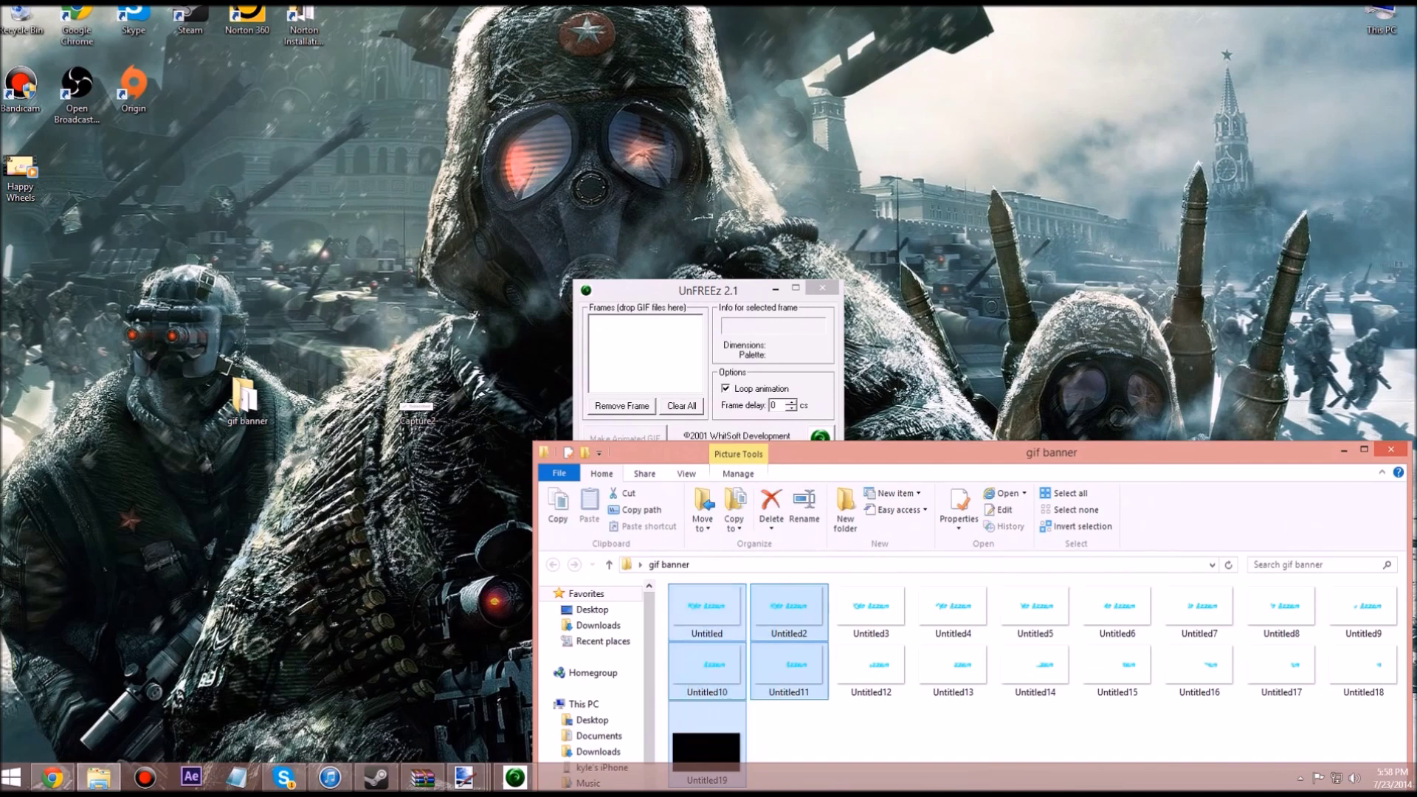
pyautogui.click(742, 692)
pyautogui.hotkey('ctrl', 'a')
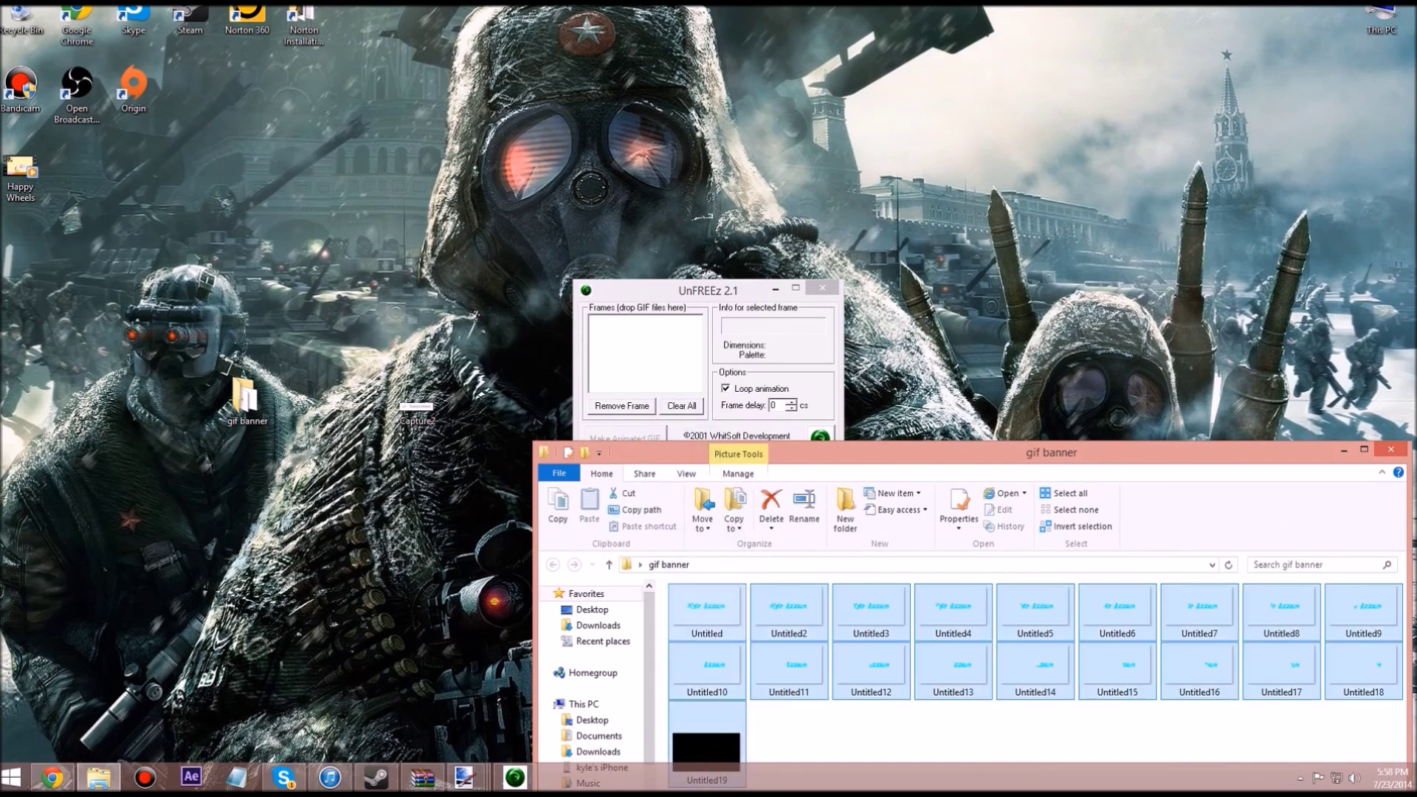
pyautogui.moveTo(707, 667); pyautogui.dragTo(644, 356)
# Set the frame delay to 14 cs and make the animated GIF, saving it on the desktop as banner.
pyautogui.moveTo(663, 291); pyautogui.dragTo(683, 160)
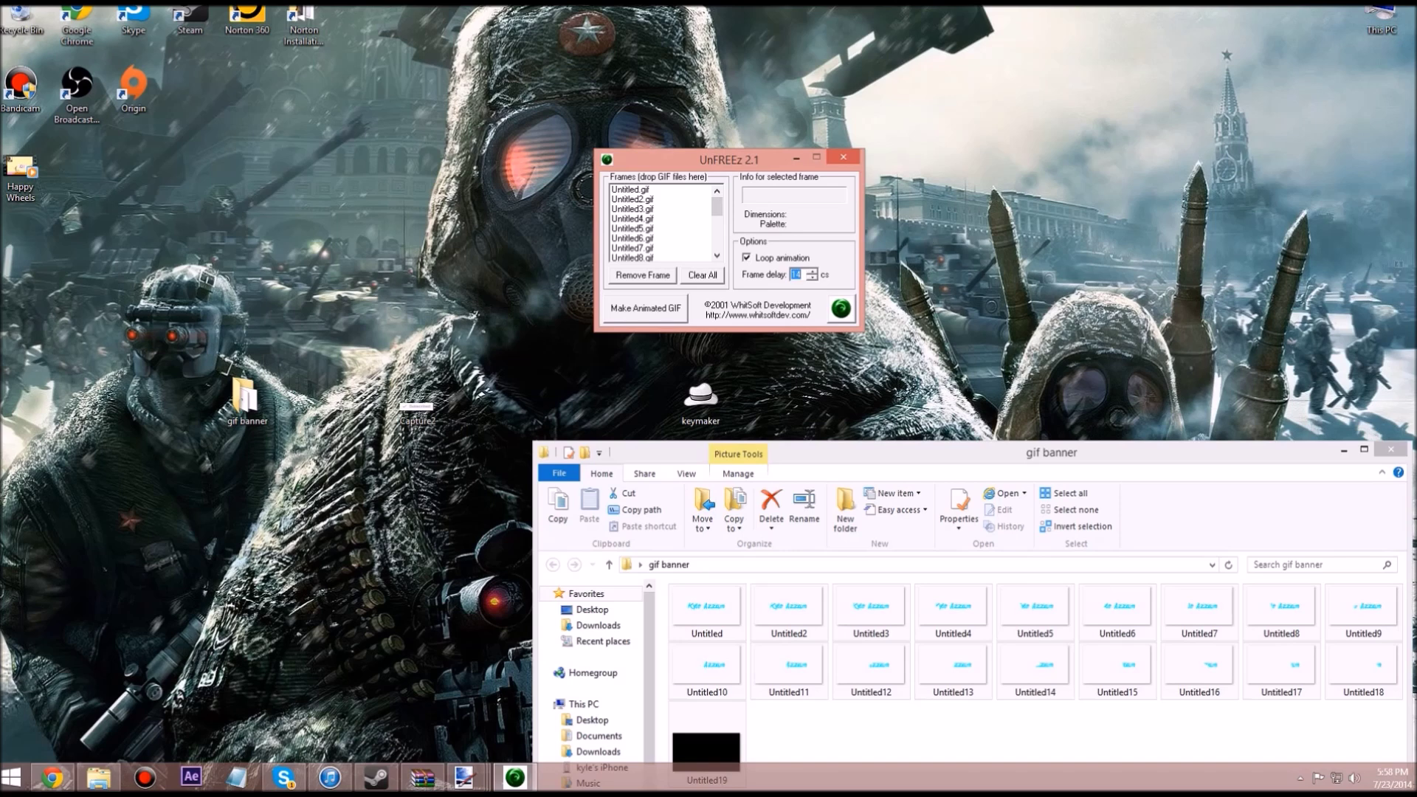
pyautogui.click(645, 308)
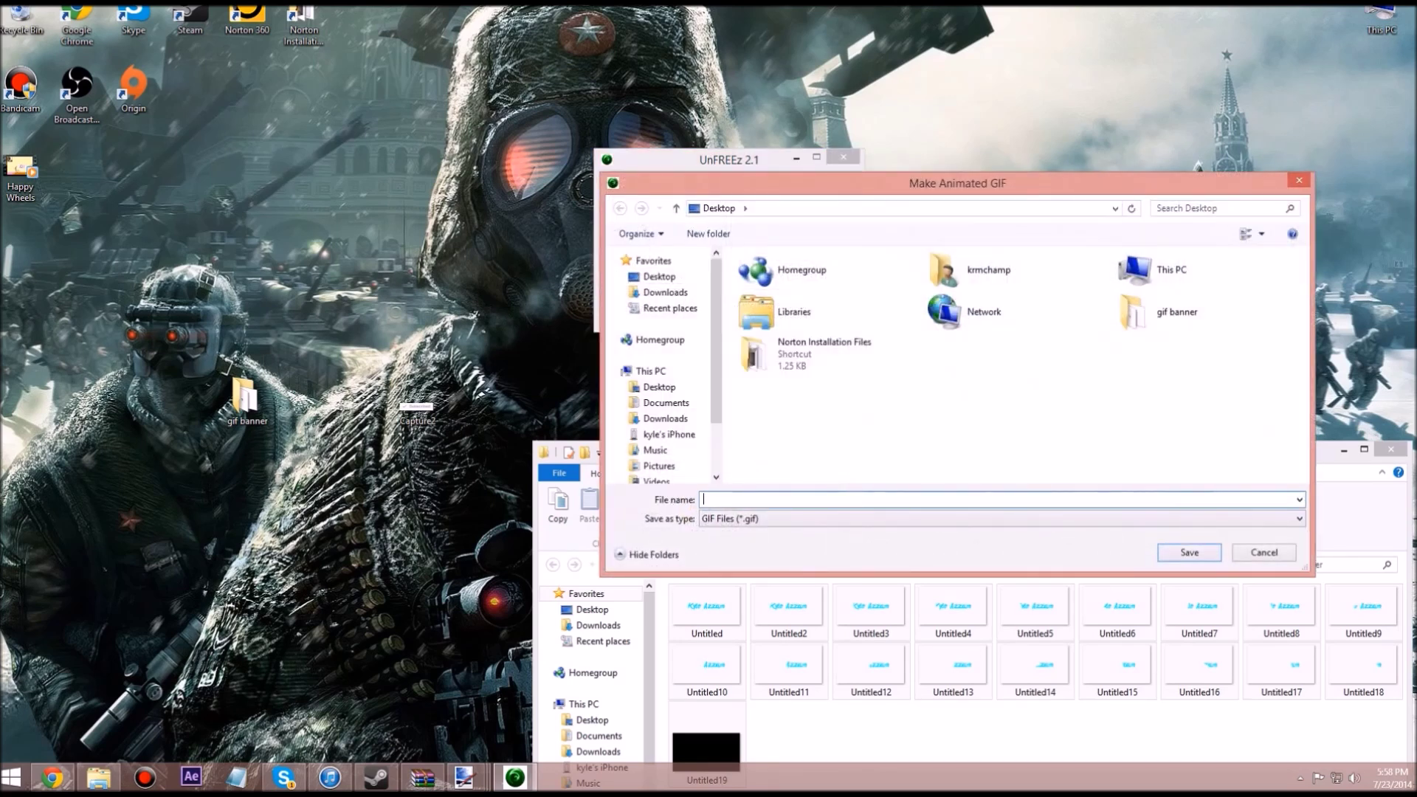
pyautogui.write('banner')
pyautogui.press('Return')
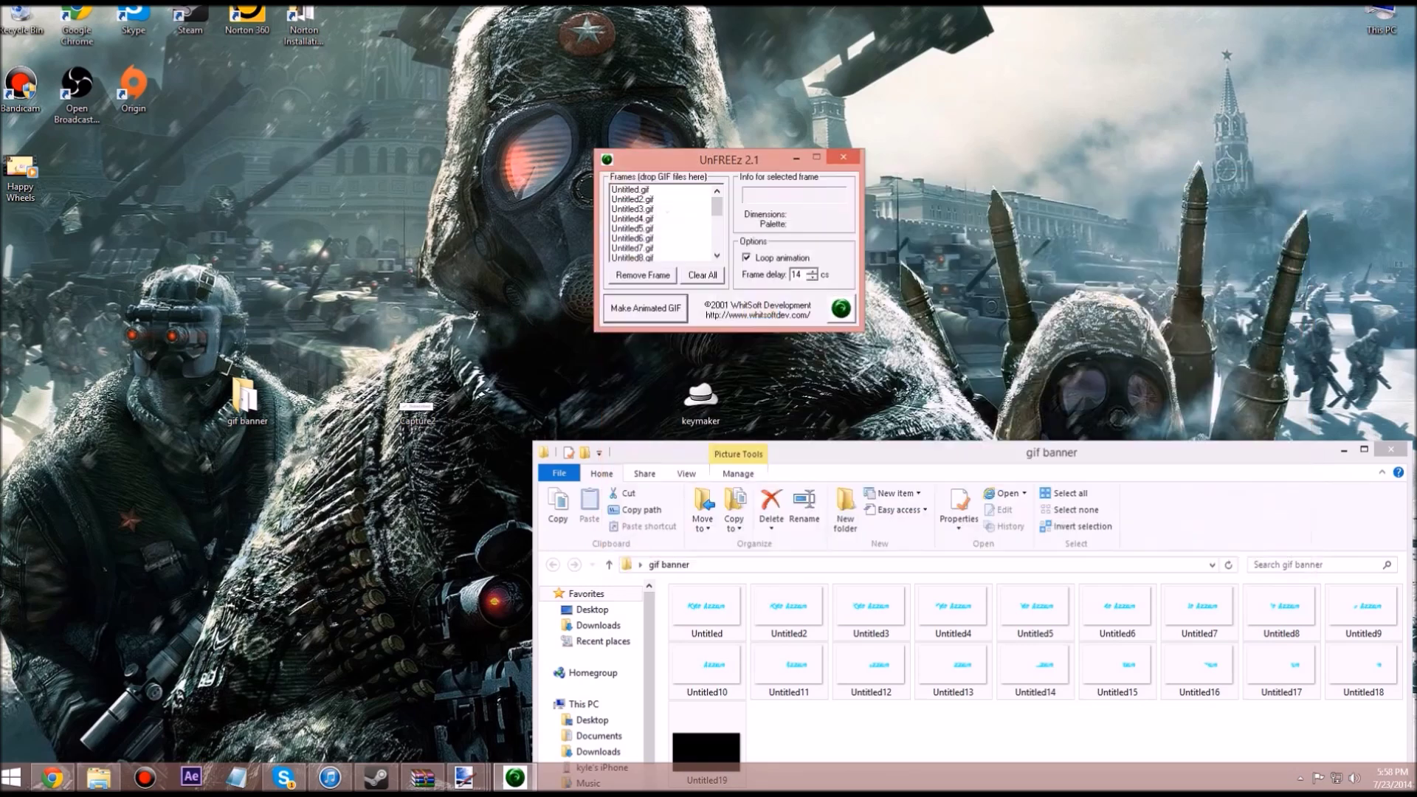
# Open the desktop banner GIF and load it into the YouTube channel art dialog in Chrome.
pyautogui.doubleClick(20, 247)
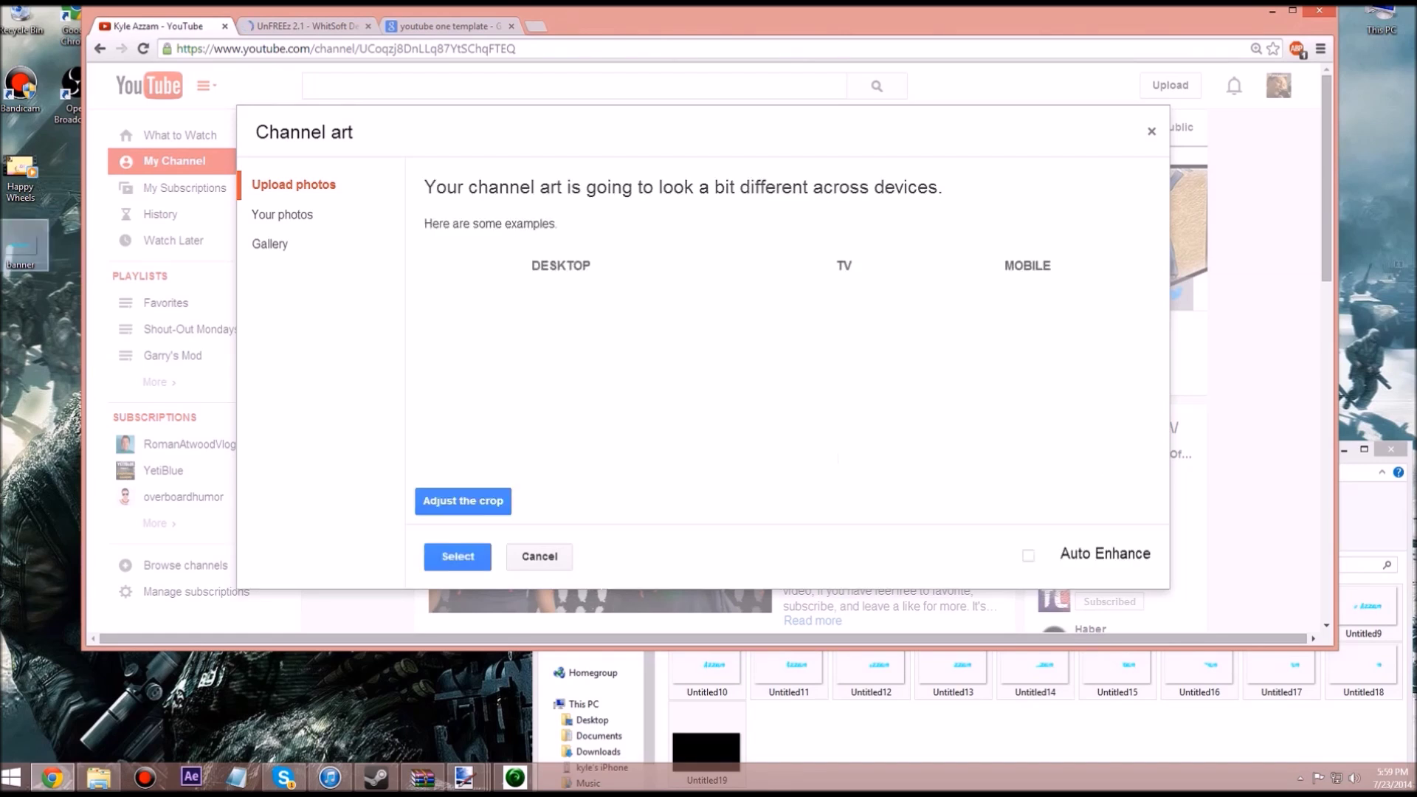
pyautogui.rightClick(9, 266)
pyautogui.click(325, 369)
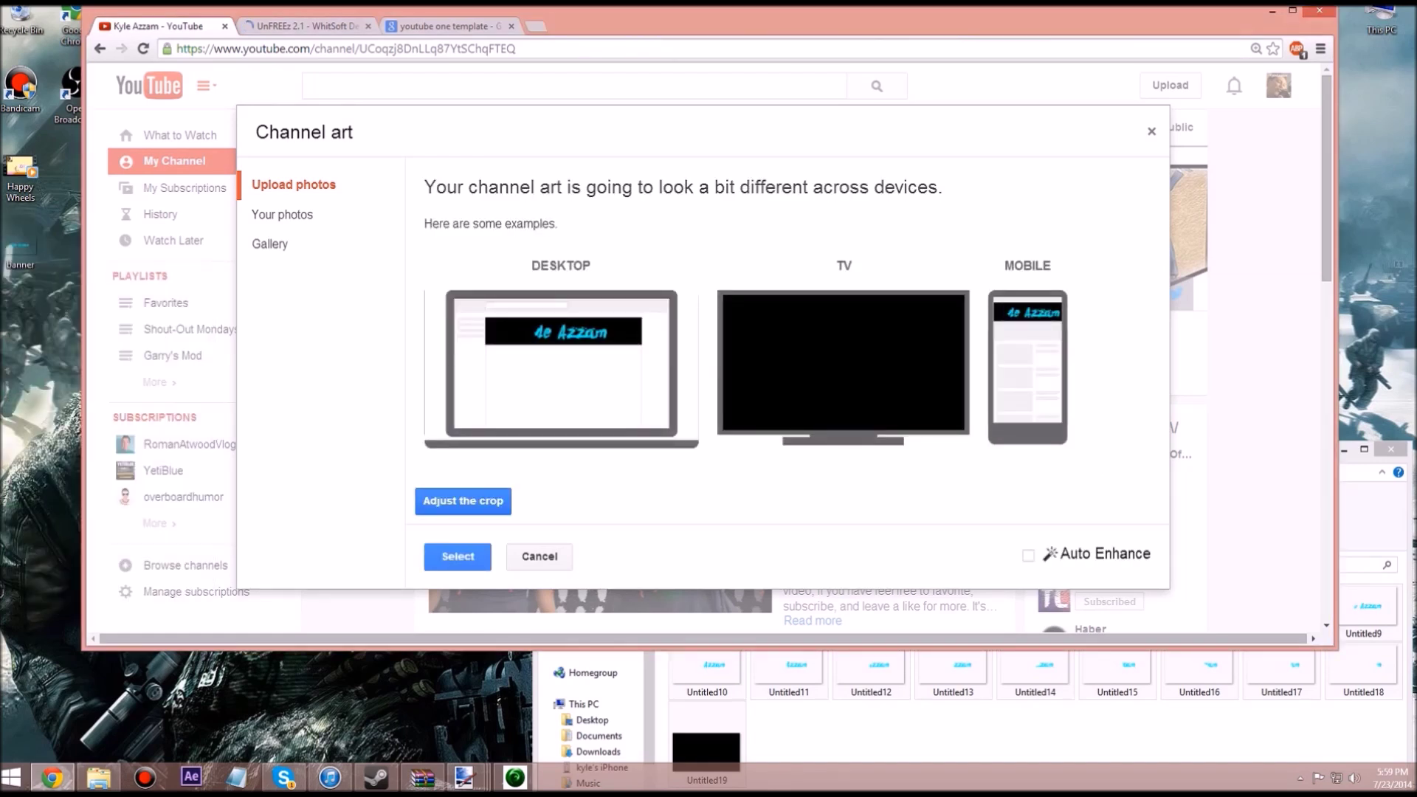
# Check the crop of banner.gif, keep the region over the entire image, and apply it as the channel art.
pyautogui.click(463, 501)
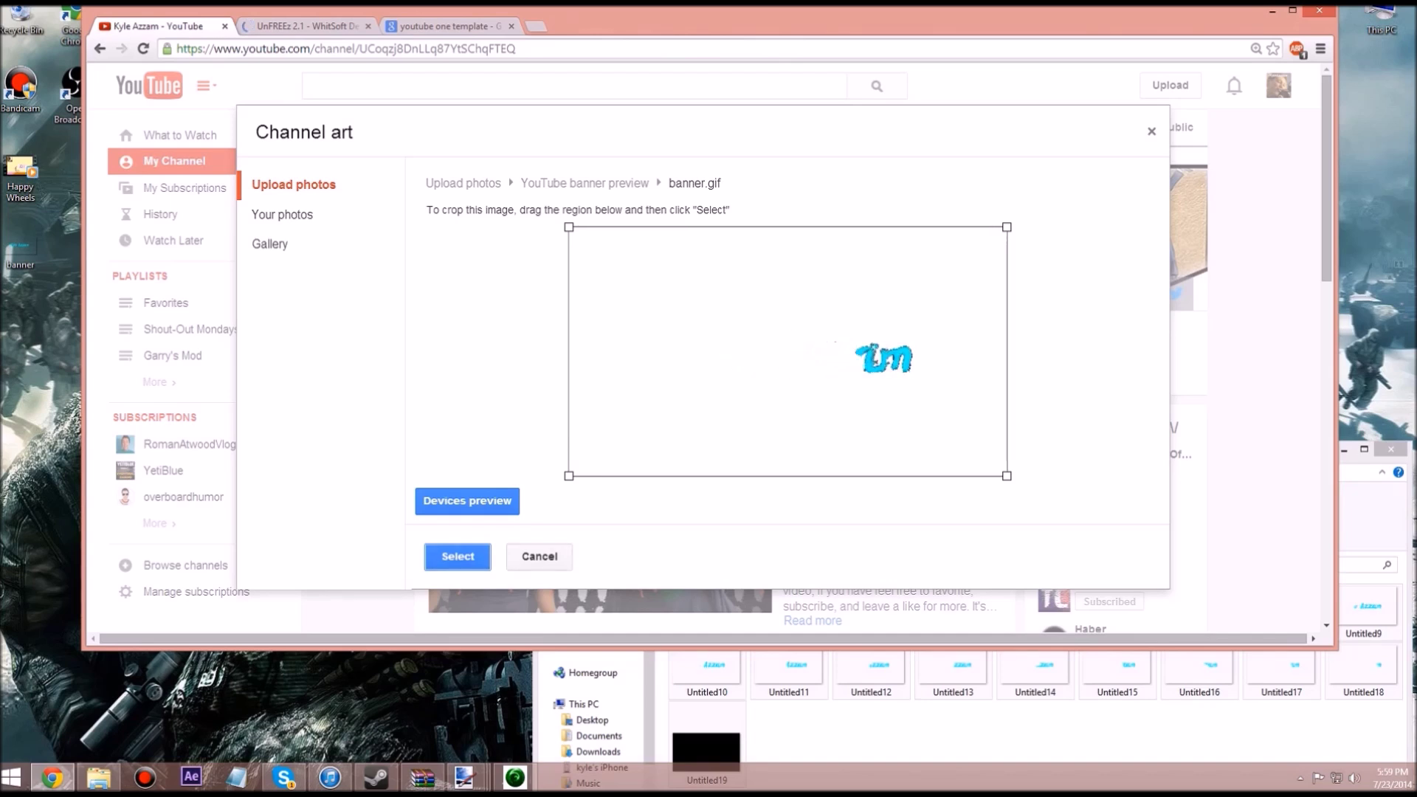
pyautogui.moveTo(568, 227); pyautogui.dragTo(656, 277)
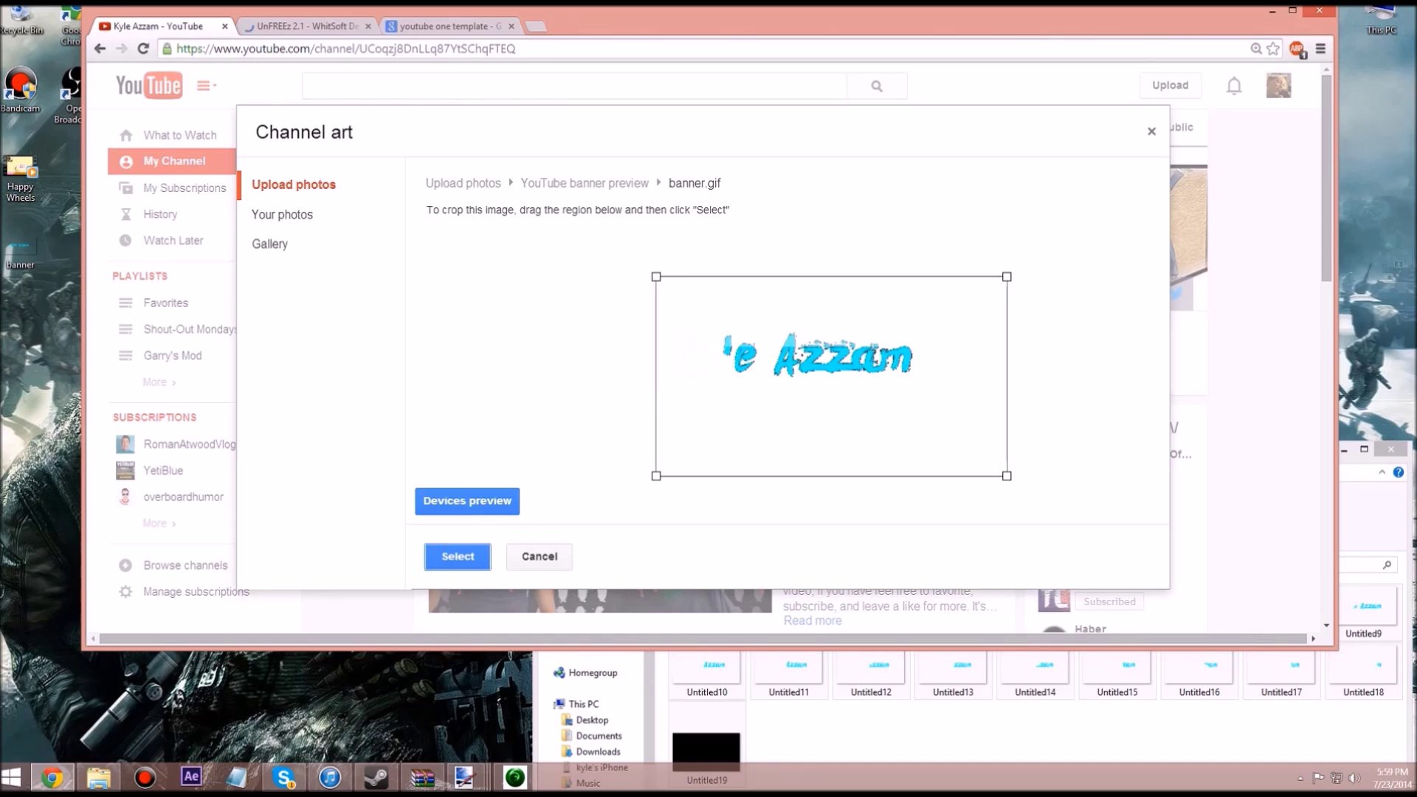
pyautogui.moveTo(656, 276); pyautogui.dragTo(568, 227)
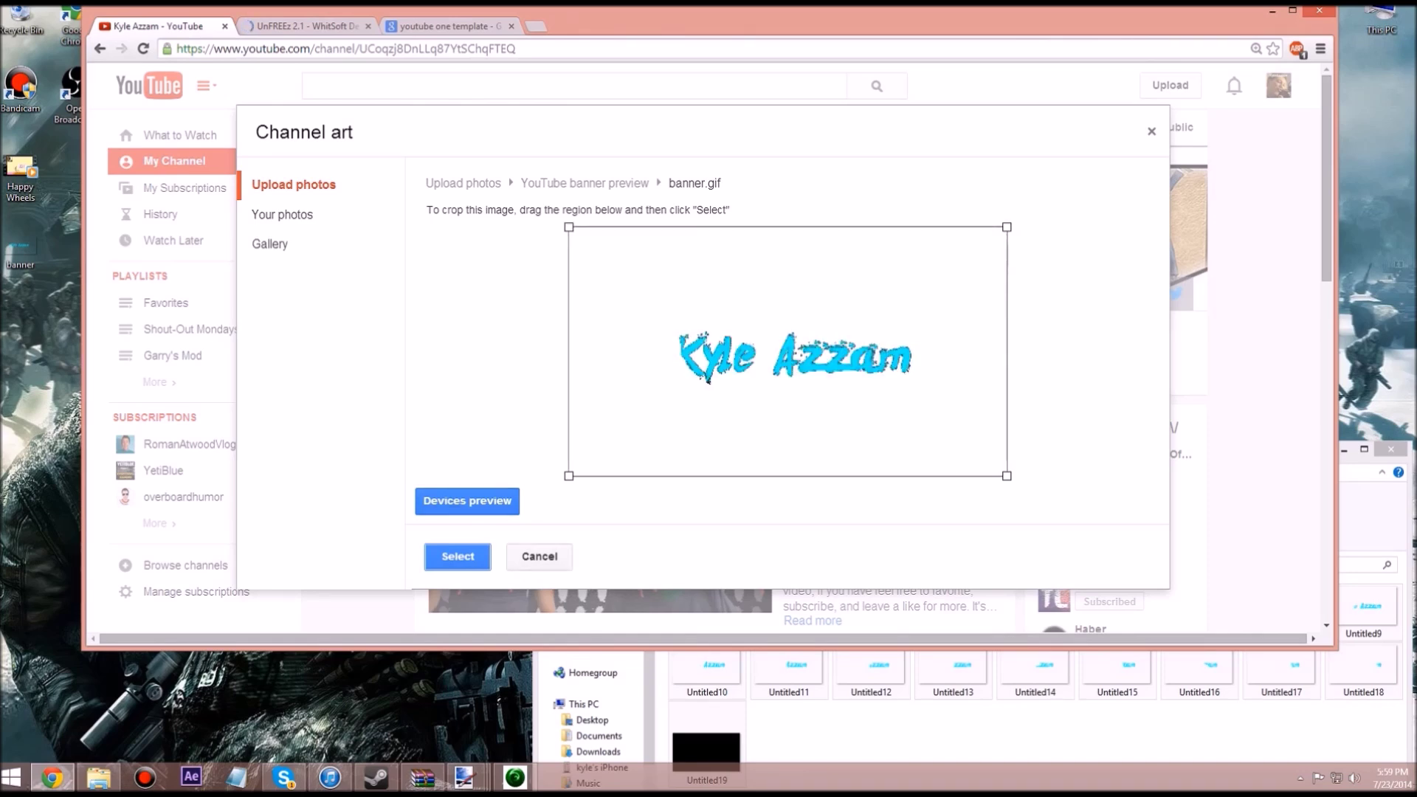
pyautogui.click(467, 501)
pyautogui.click(457, 556)
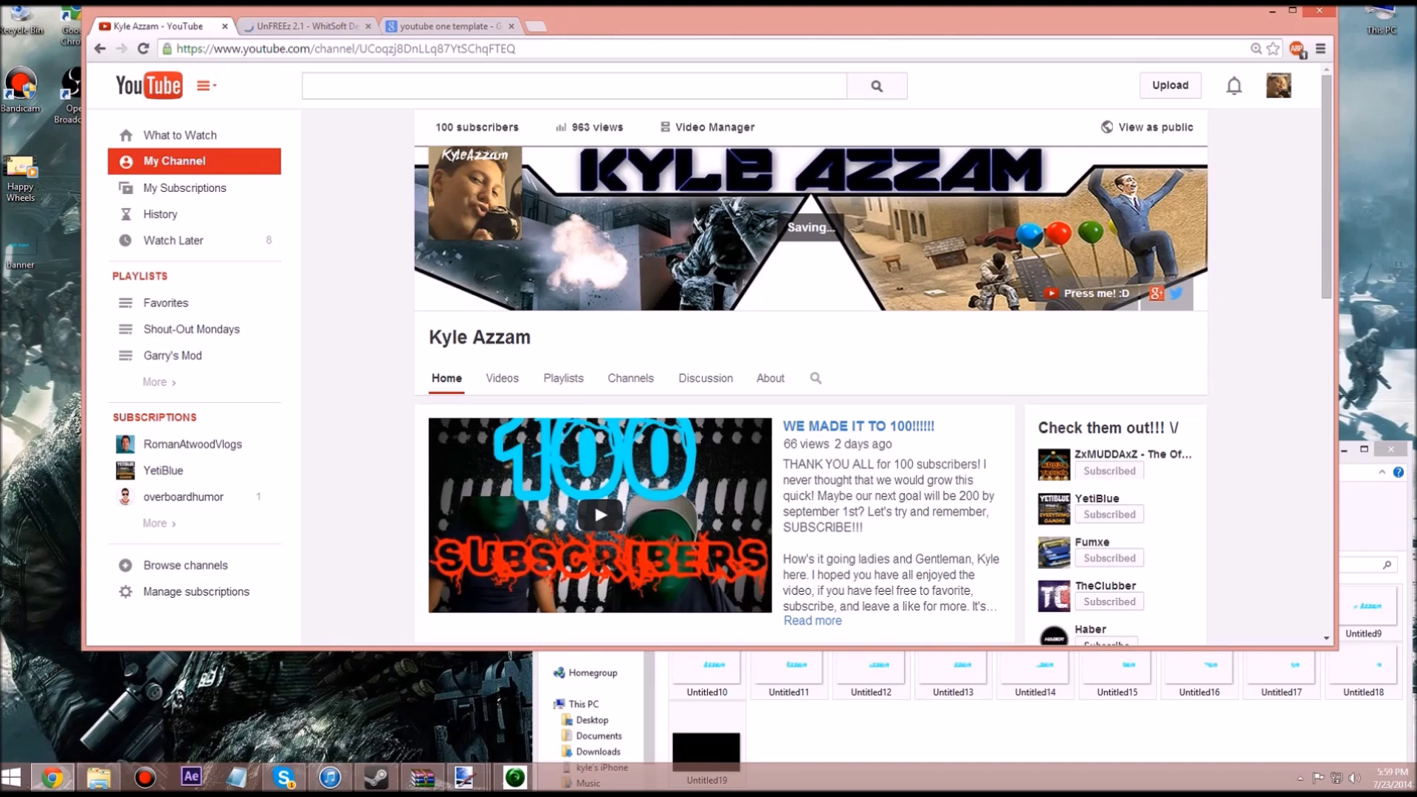
# Open My Channel from youtube.com in a new browser tab and compare its banner with the one in the first tab.
pyautogui.hotkey('ctrl', 't')
pyautogui.write('youtube.com')
pyautogui.press('Return')
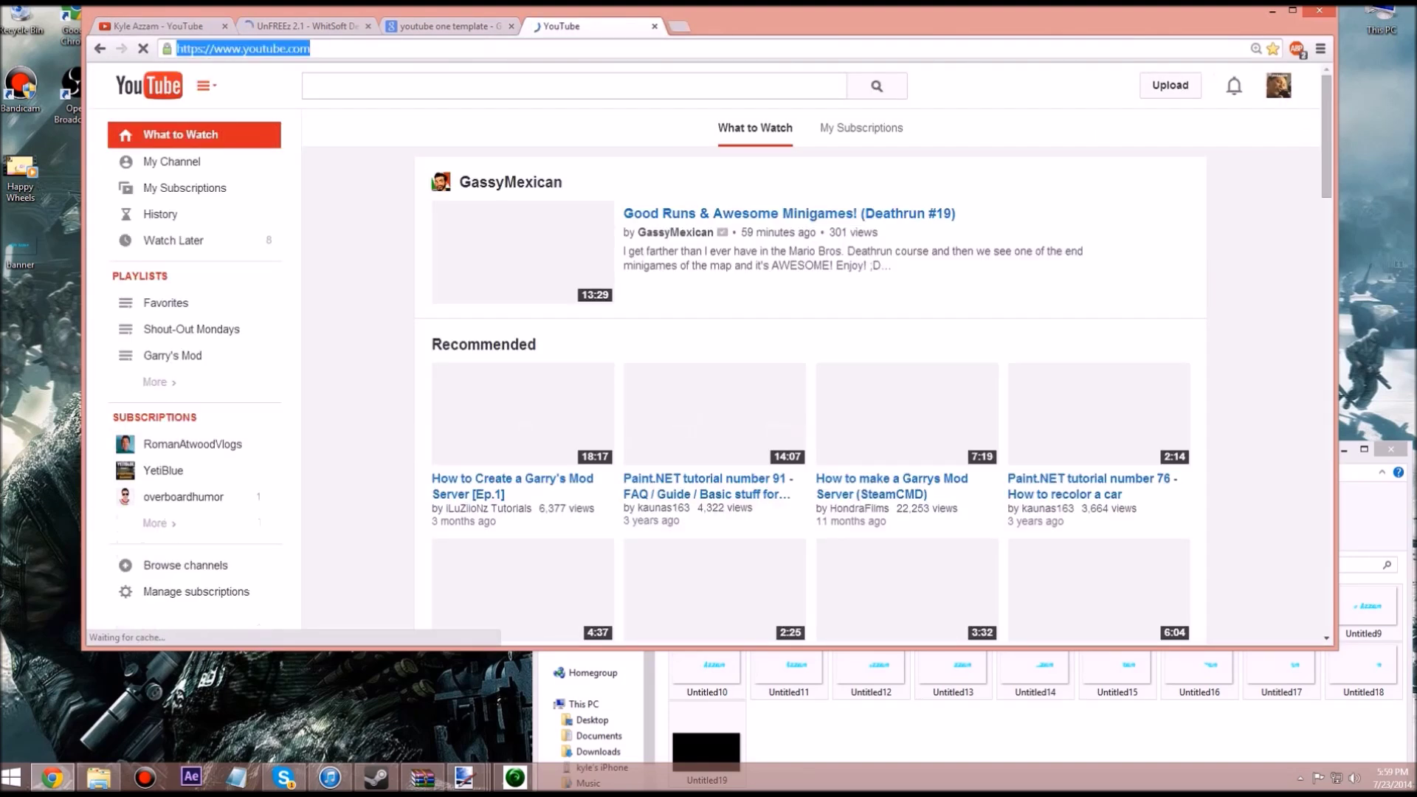
pyautogui.click(172, 162)
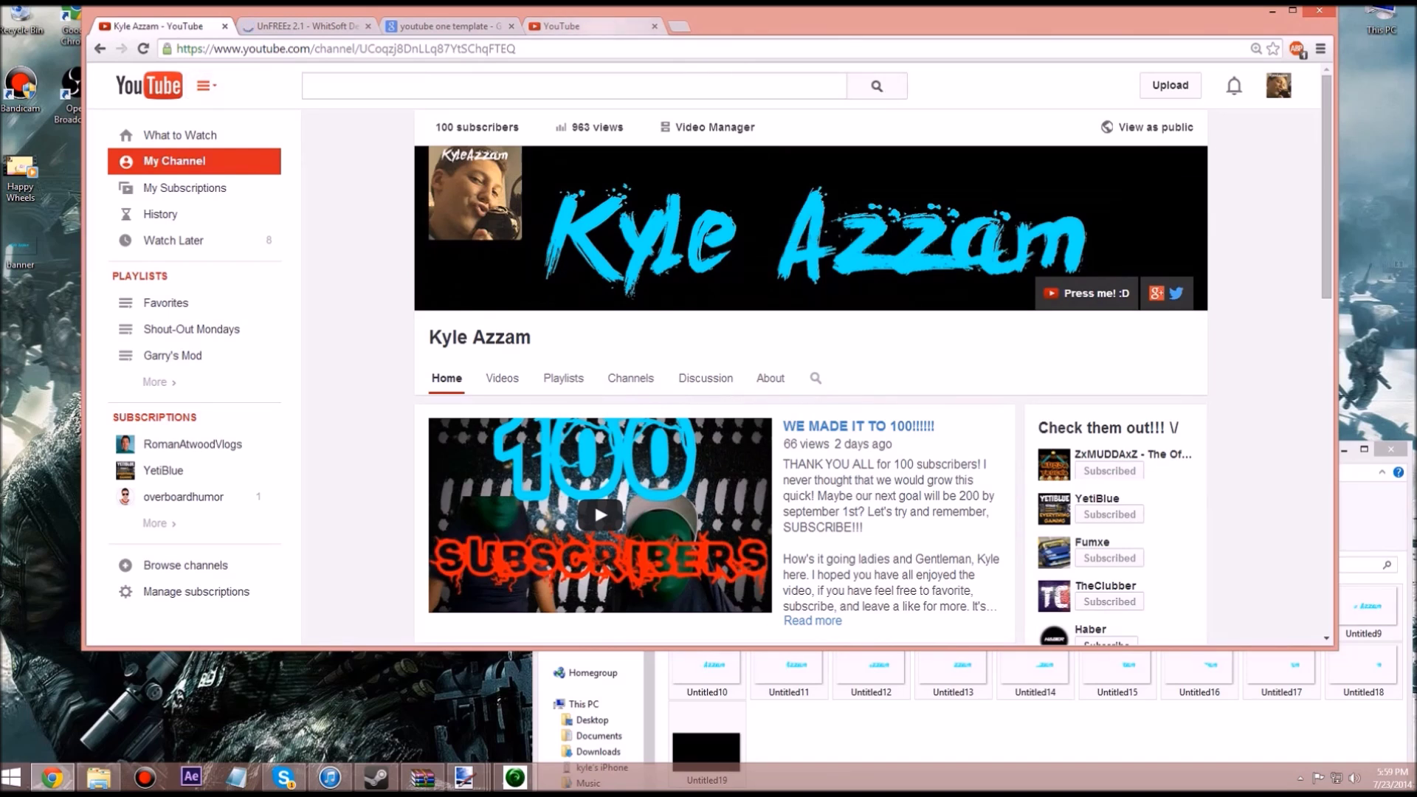
pyautogui.click(562, 26)
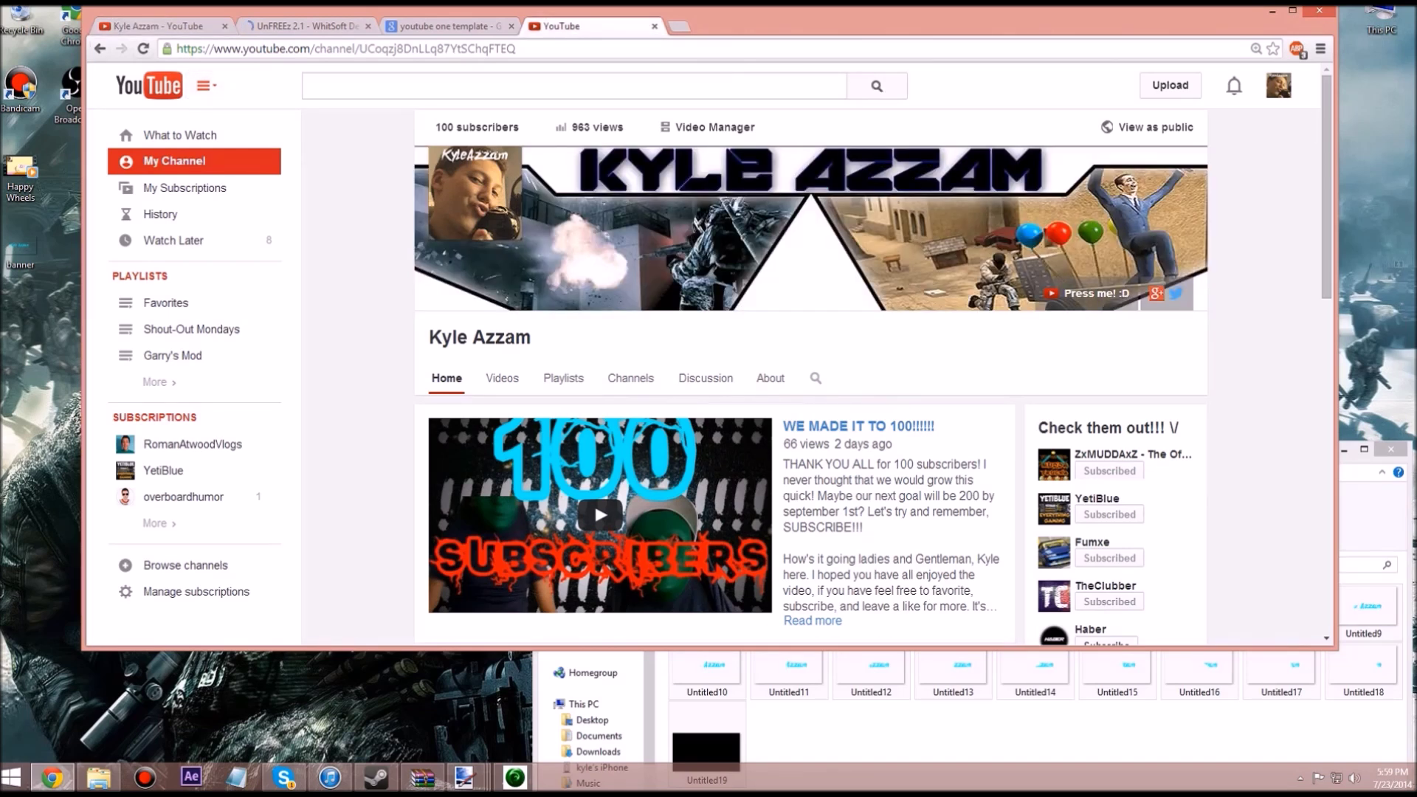
pyautogui.hotkey('ctrl', 'Tab')
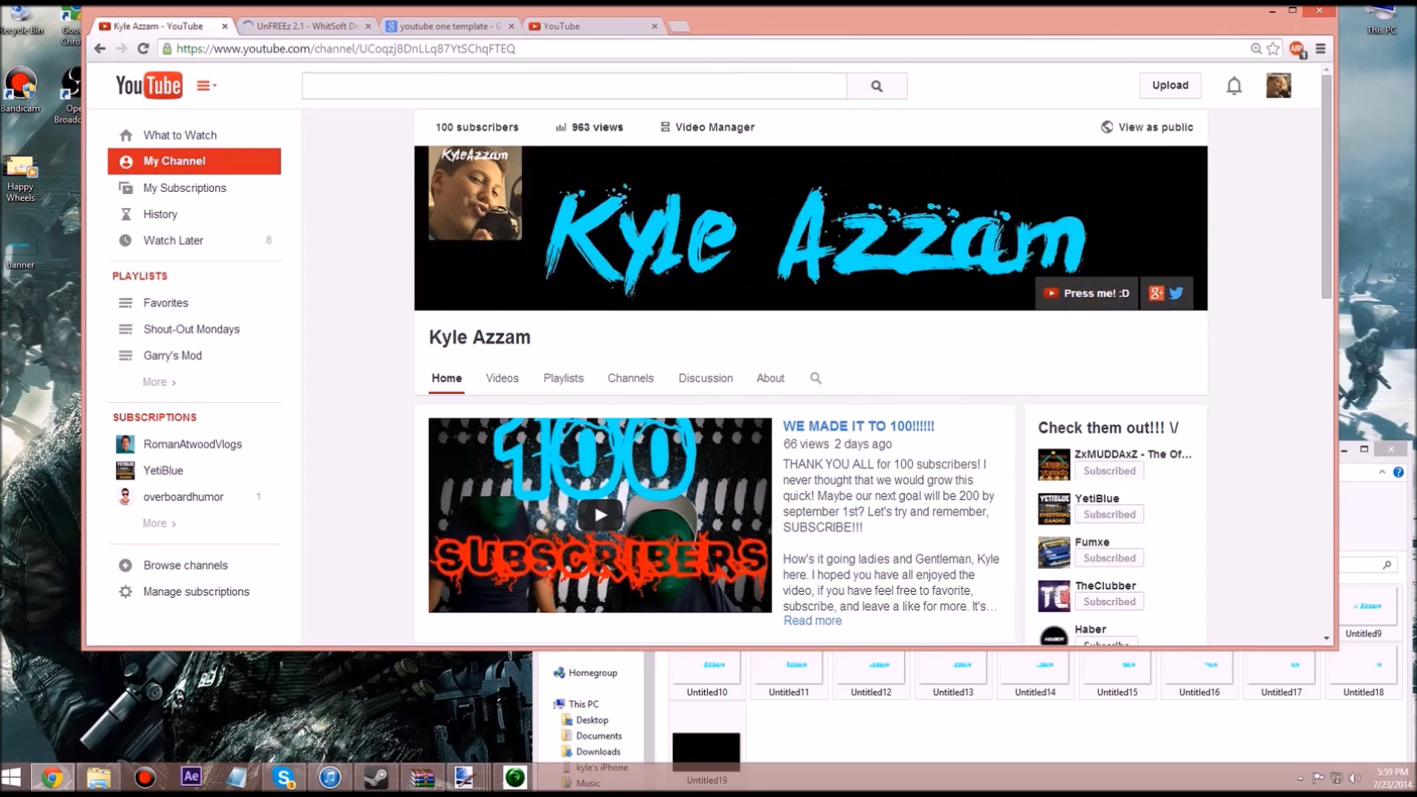
# Maximize the browser window and reopen channel art editing to load the banner GIF again.
pyautogui.click(1292, 11)
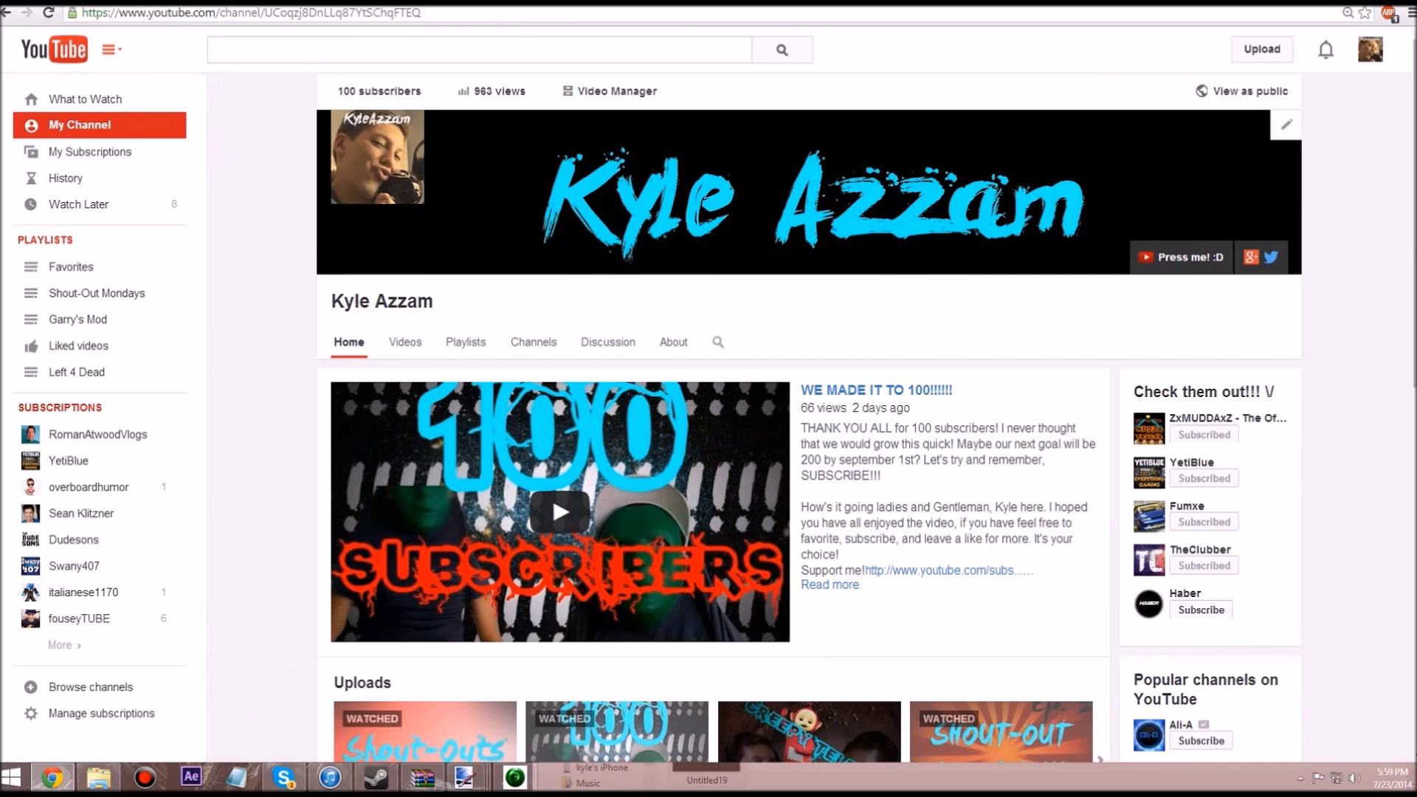
pyautogui.click(1286, 124)
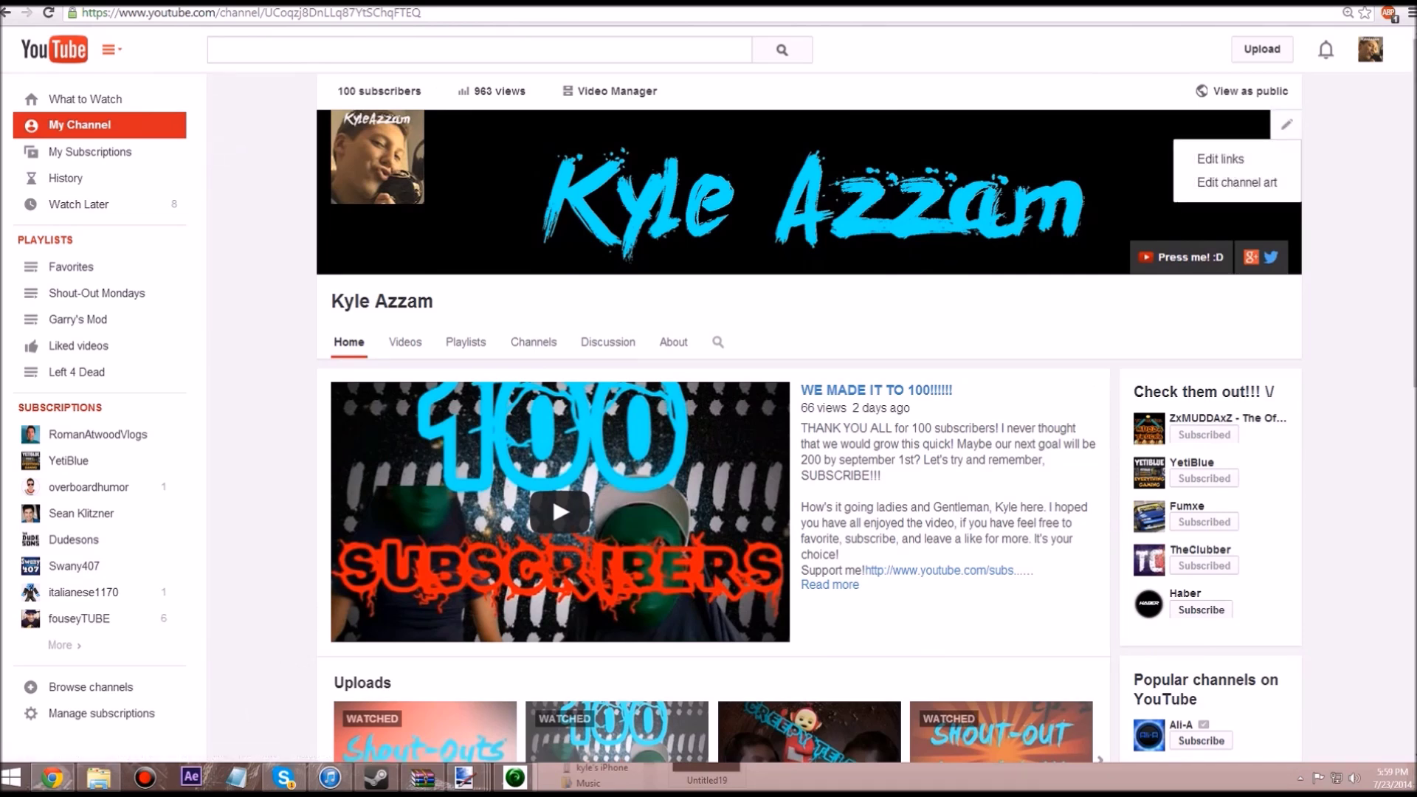
pyautogui.click(1237, 182)
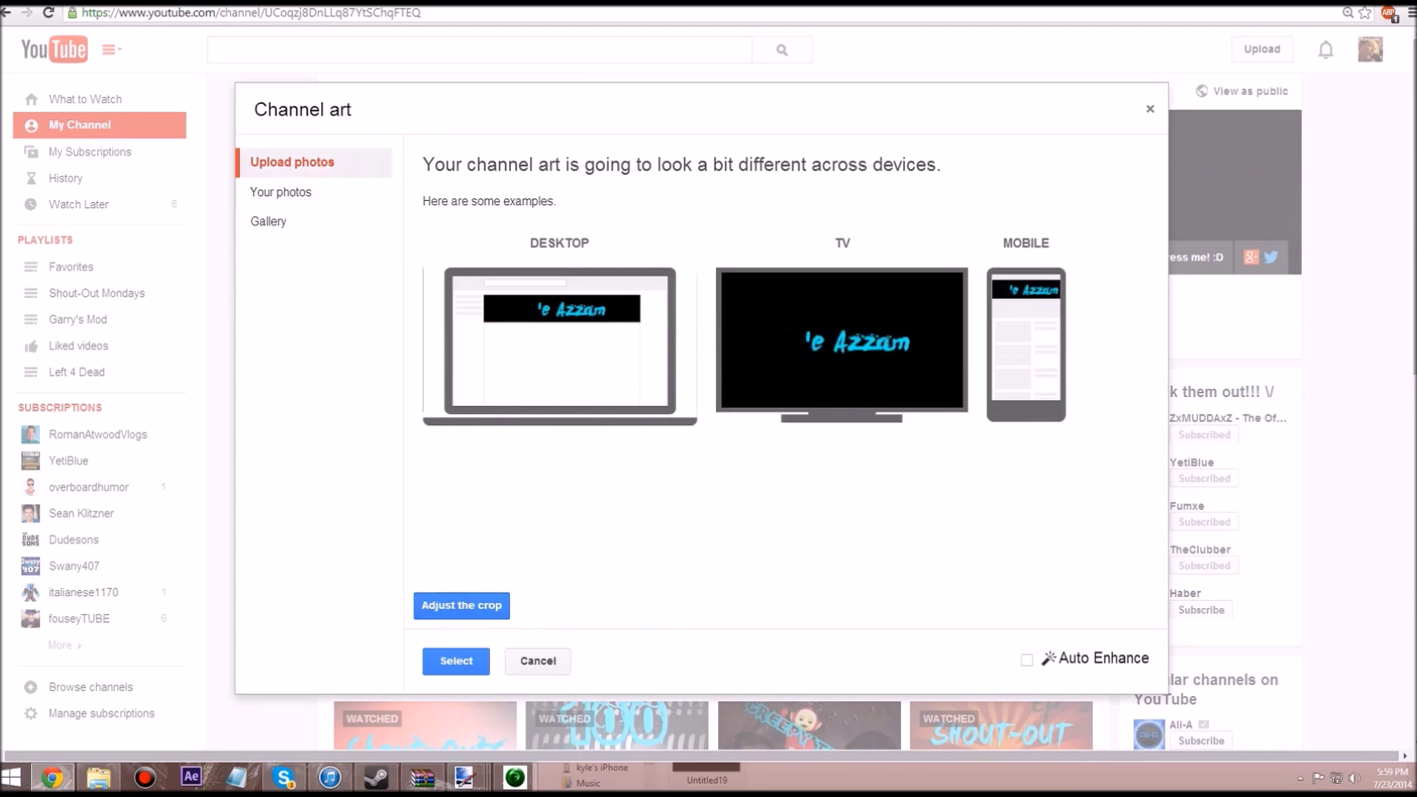